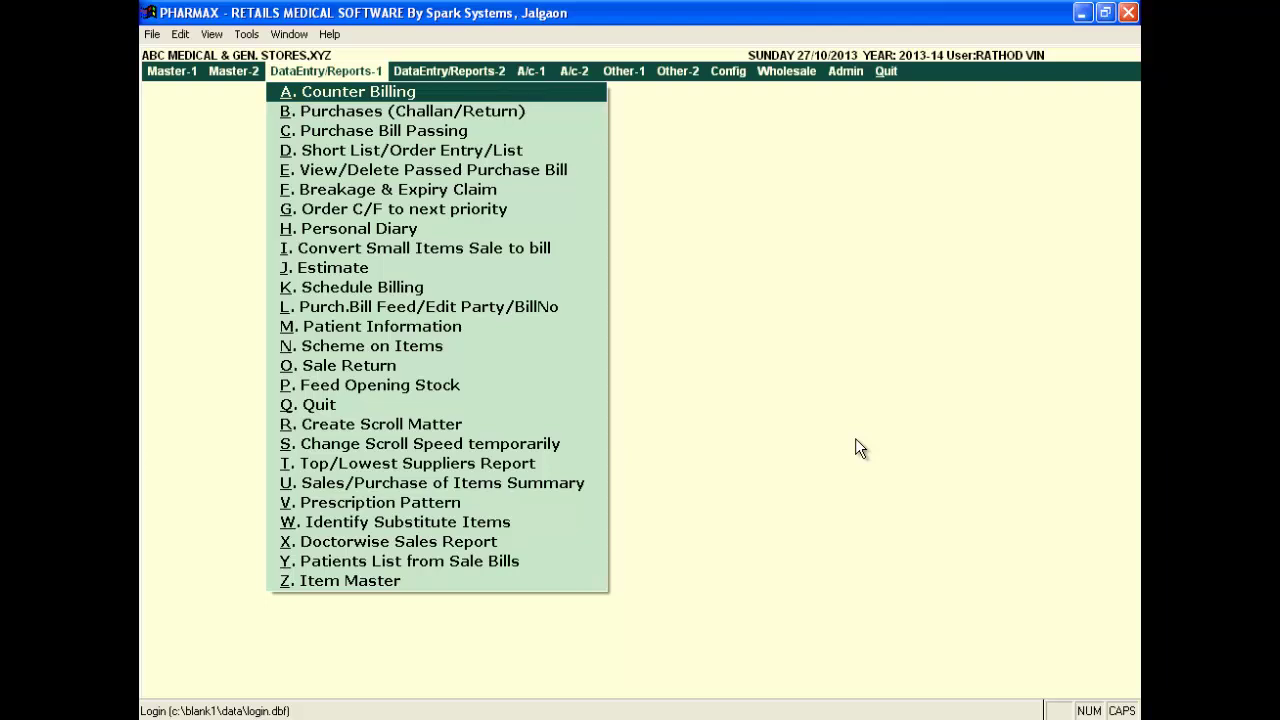
# - Open the Purchases (Challan/Return) entry screen
pyautogui.press('Down')
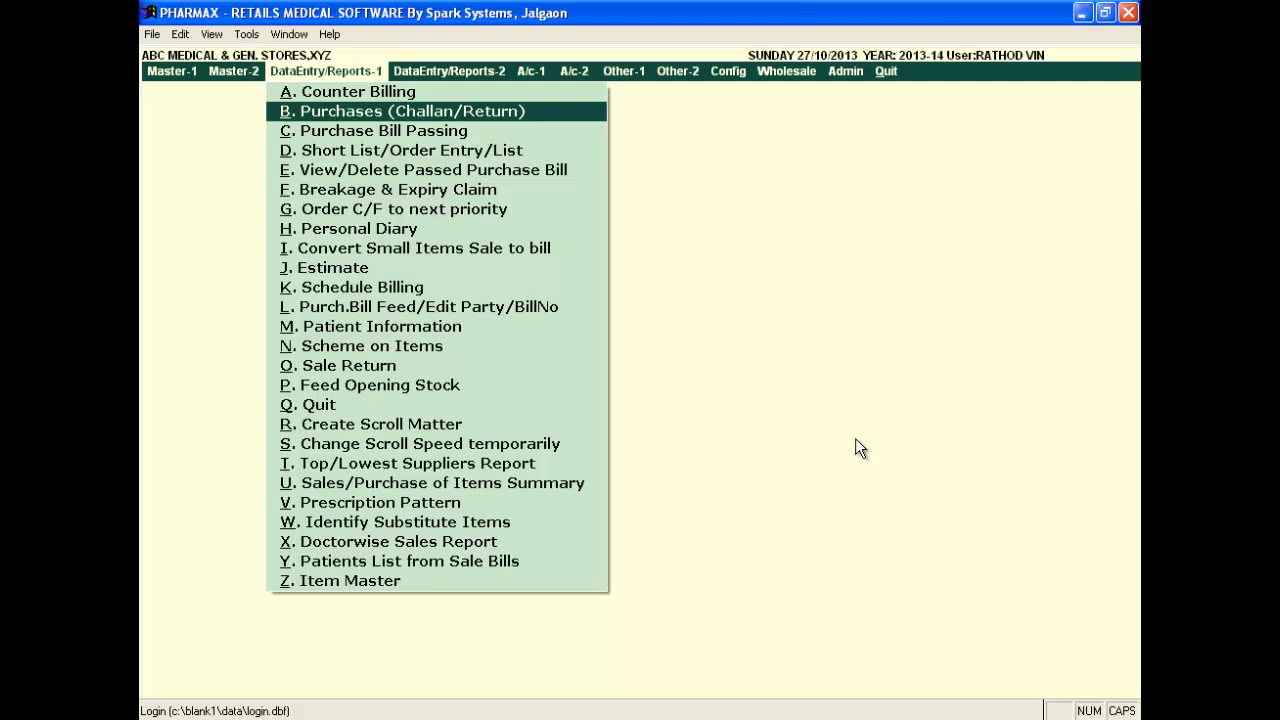
pyautogui.press('Return')
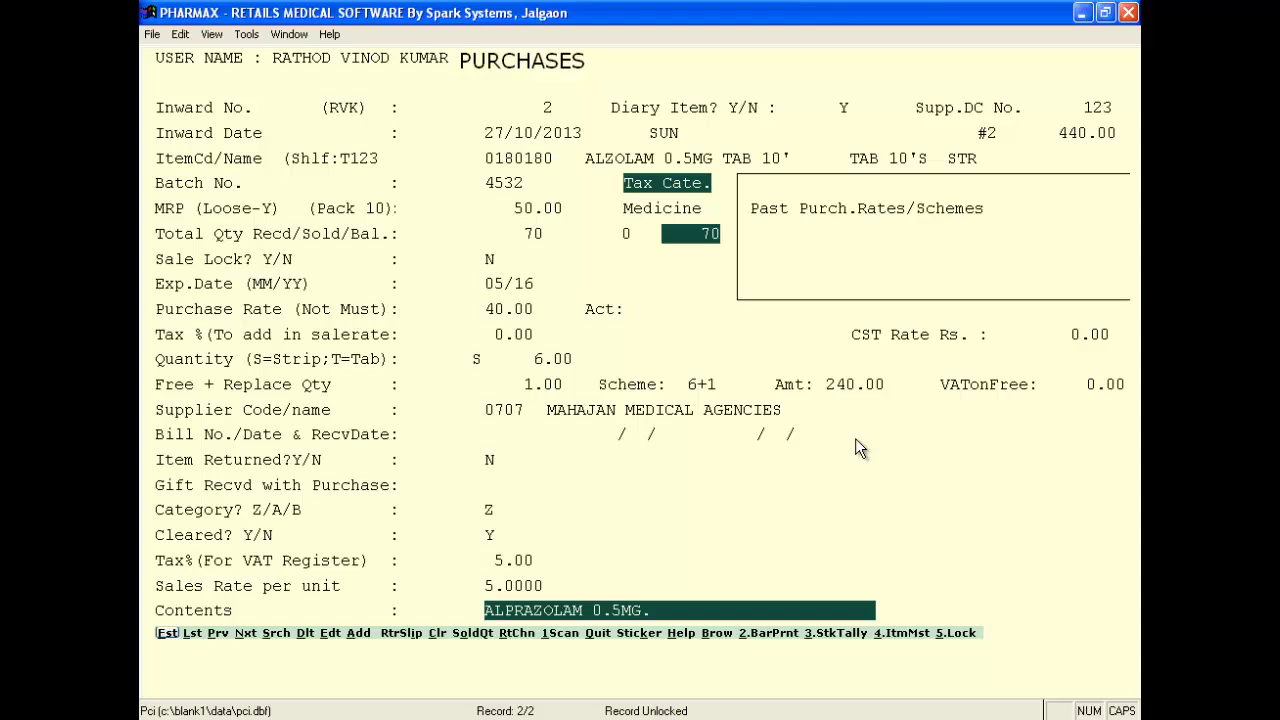
pyautogui.press('Right')
pyautogui.press('Right')
pyautogui.press('Right')
pyautogui.press('Right')
pyautogui.press('Right')
pyautogui.press('Right')
pyautogui.press('Right')
pyautogui.press('Right')
pyautogui.press('Right')
pyautogui.press('Right')
pyautogui.press('Right')
pyautogui.press('Right')
pyautogui.press('Right')
pyautogui.press('Right')
pyautogui.press('Left')
pyautogui.press('Left')
pyautogui.press('Left')
pyautogui.press('Left')
pyautogui.press('Left')
pyautogui.press('Left')
pyautogui.press('Left')
pyautogui.press('Left')
pyautogui.press('Left')
pyautogui.press('Left')
# - Add a new purchase record with supplier DC number 341, keeping the inward date, and bring up the item list
pyautogui.press('Right')
pyautogui.press('Right')
pyautogui.press('Right')
pyautogui.press('Return')
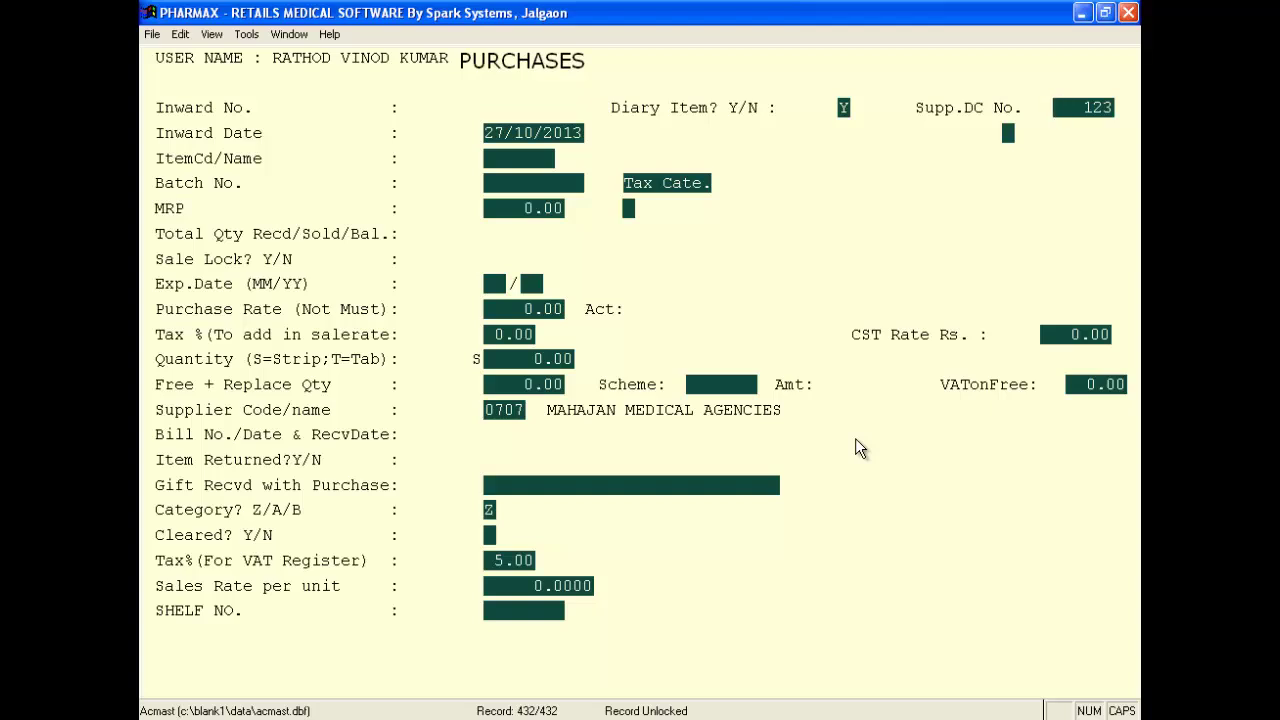
pyautogui.write('341')
pyautogui.press('Return')
pyautogui.press('Return')
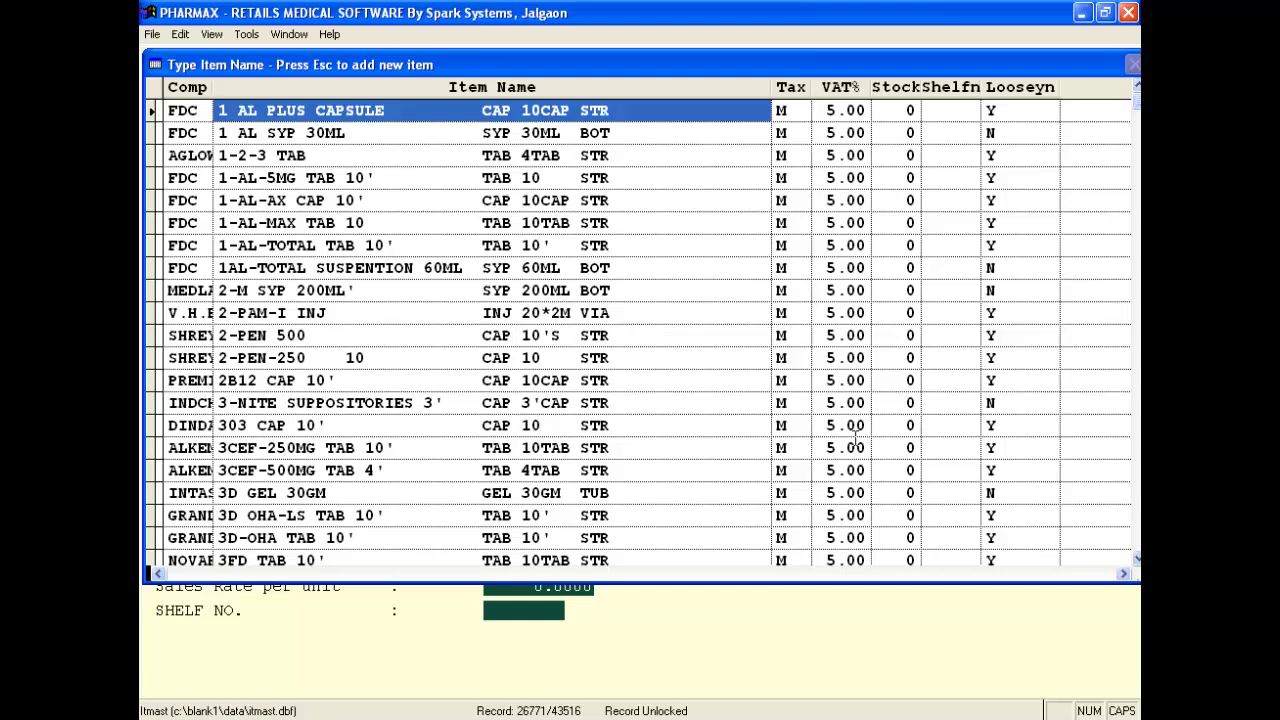
# - Look up items starting with ALZO and choose ALZOLAM FORTE TAB 10' as the purchased item
pyautogui.write('A')
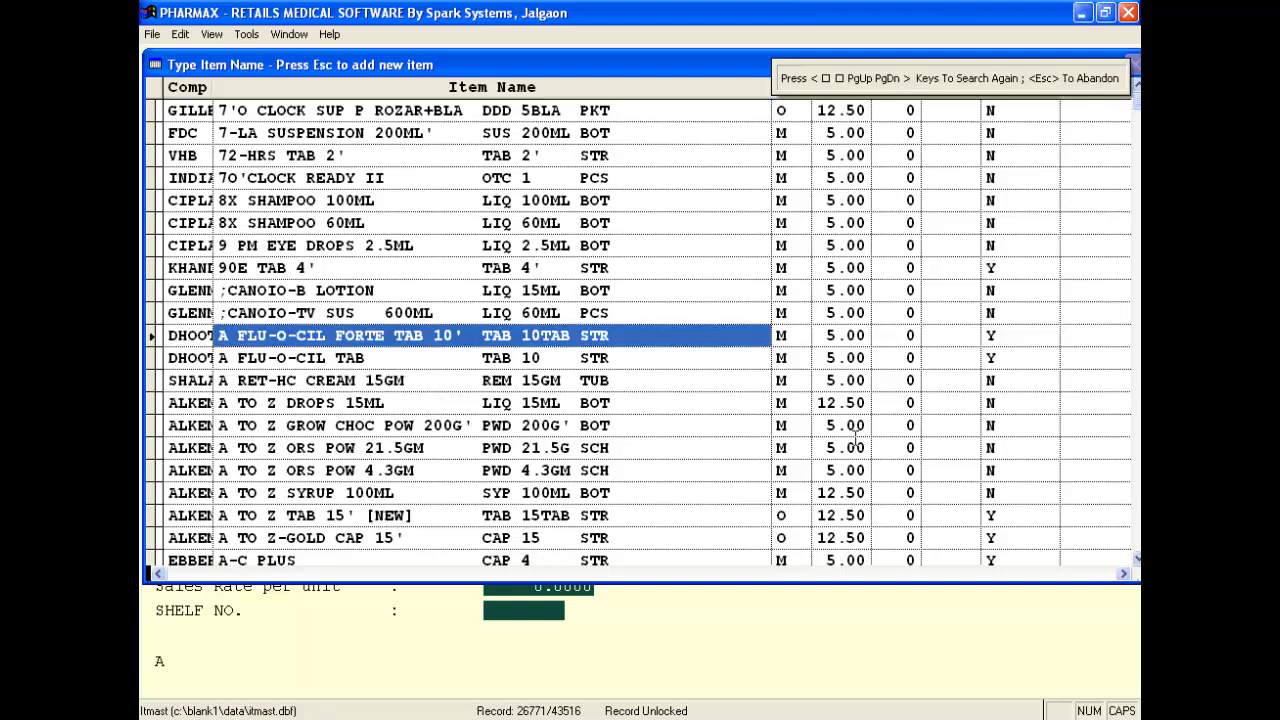
pyautogui.write('L')
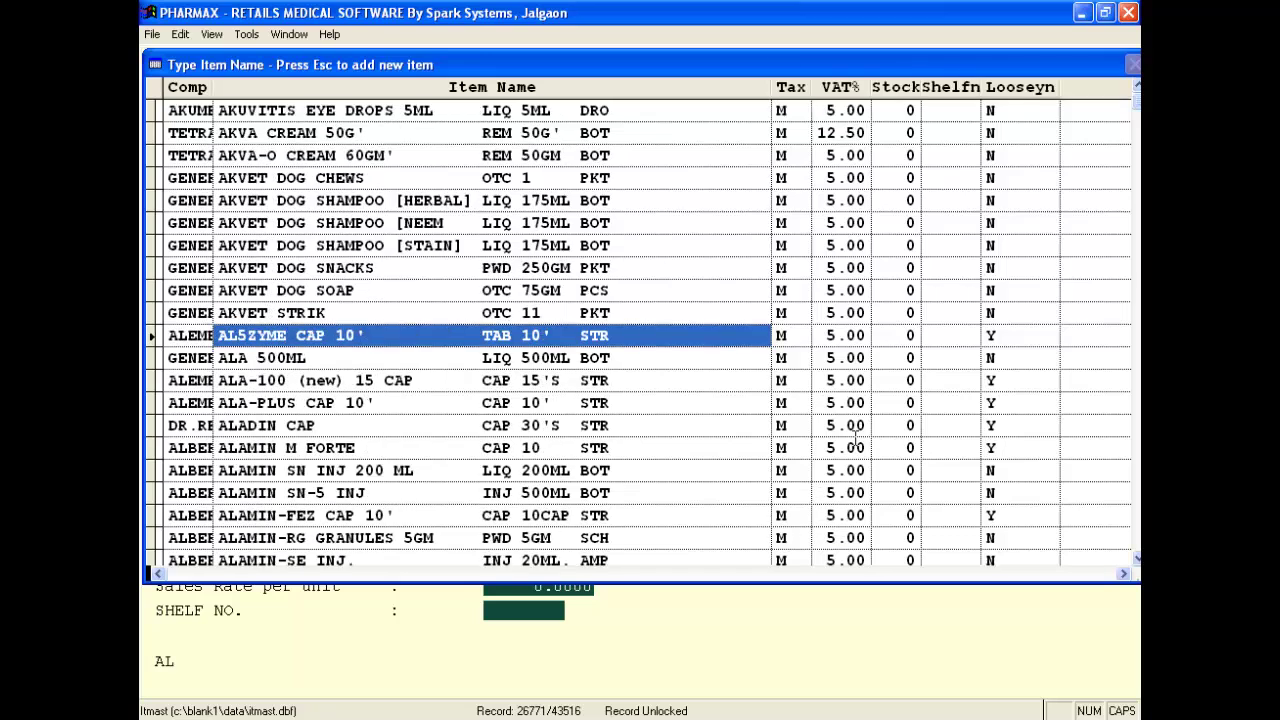
pyautogui.write('Z')
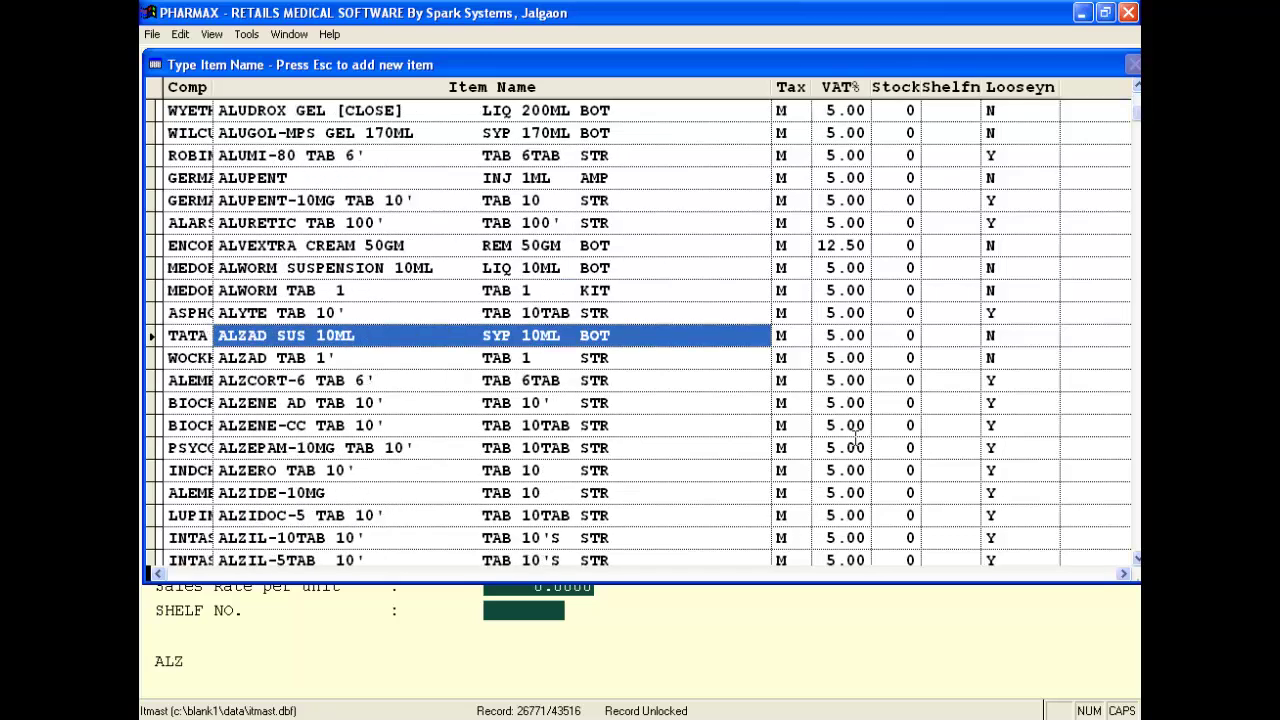
pyautogui.write('O')
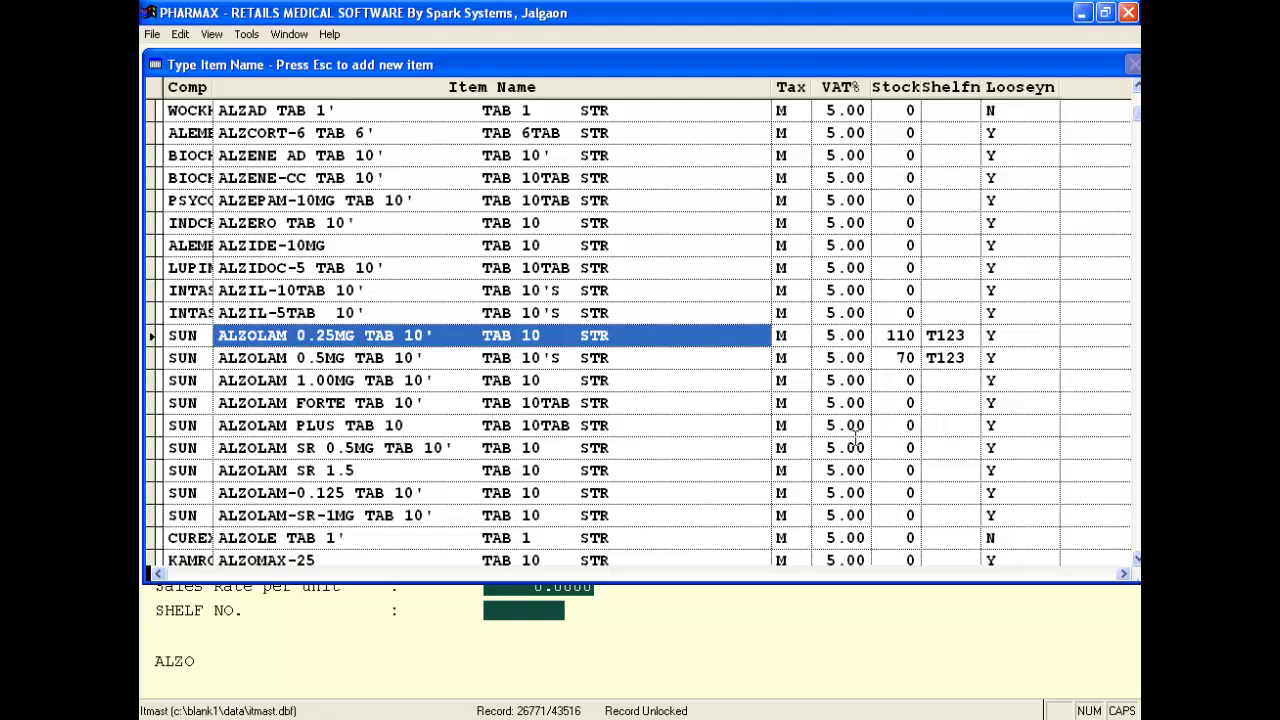
pyautogui.press('Down')
pyautogui.press('Down')
pyautogui.press('Down')
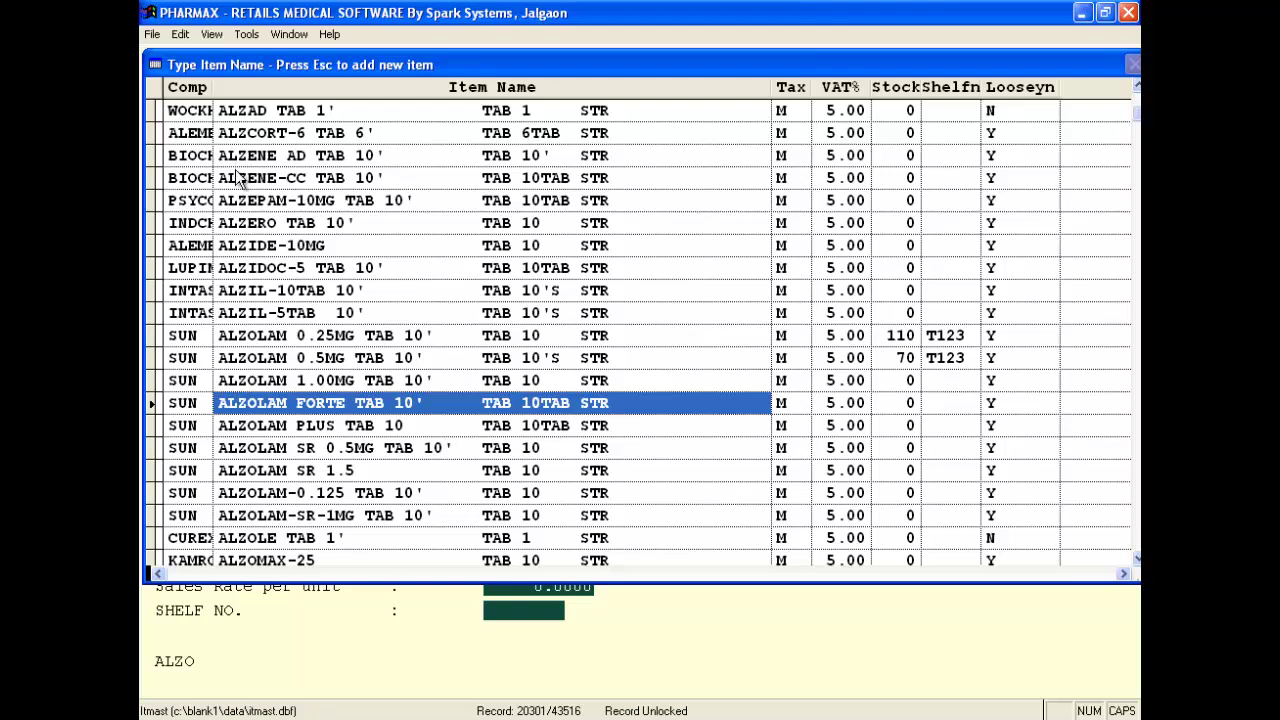
pyautogui.press('Return')
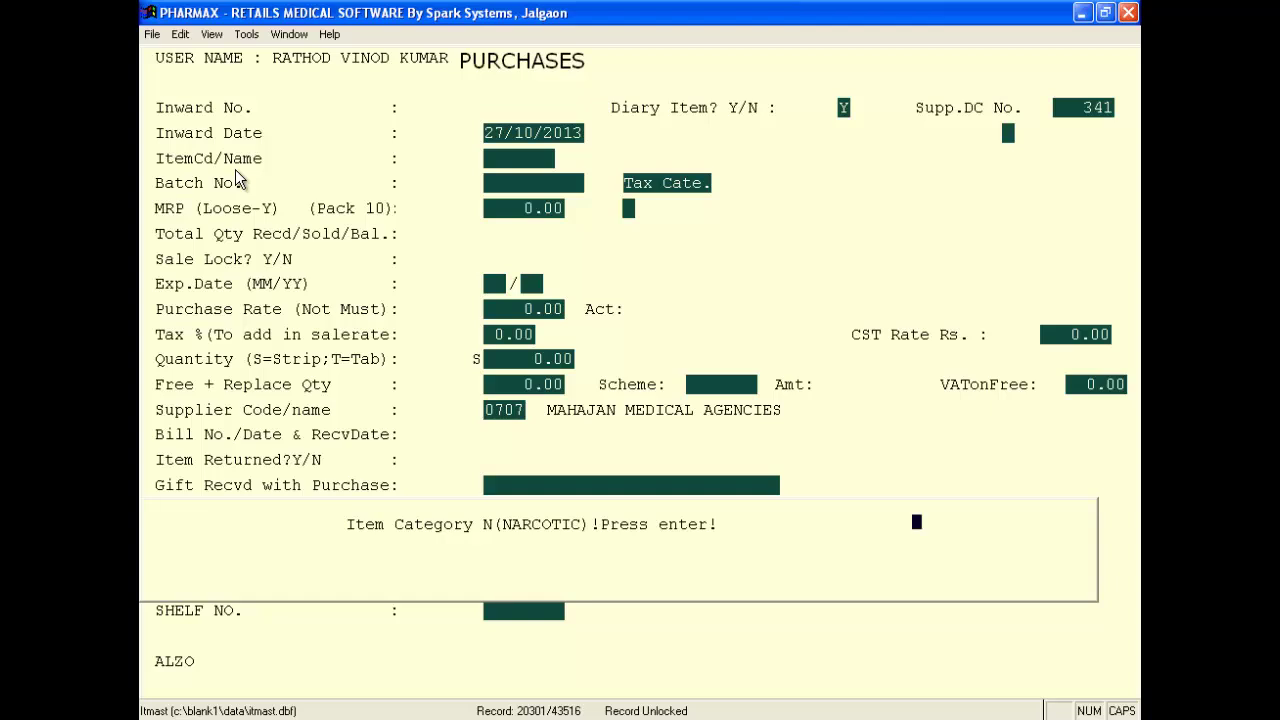
pyautogui.press('Return')
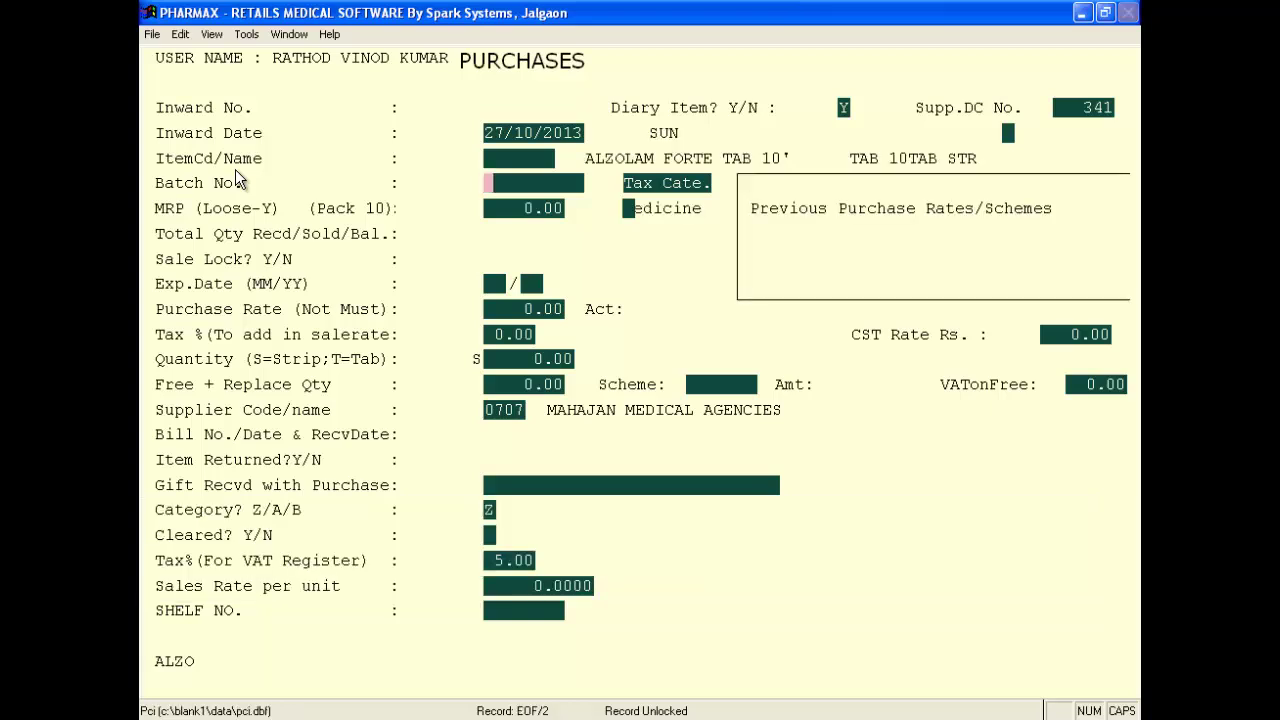
# - Set the batch number to 3452 and the MRP to 20.00, accepting Medicine as the tax category
pyautogui.write('345')
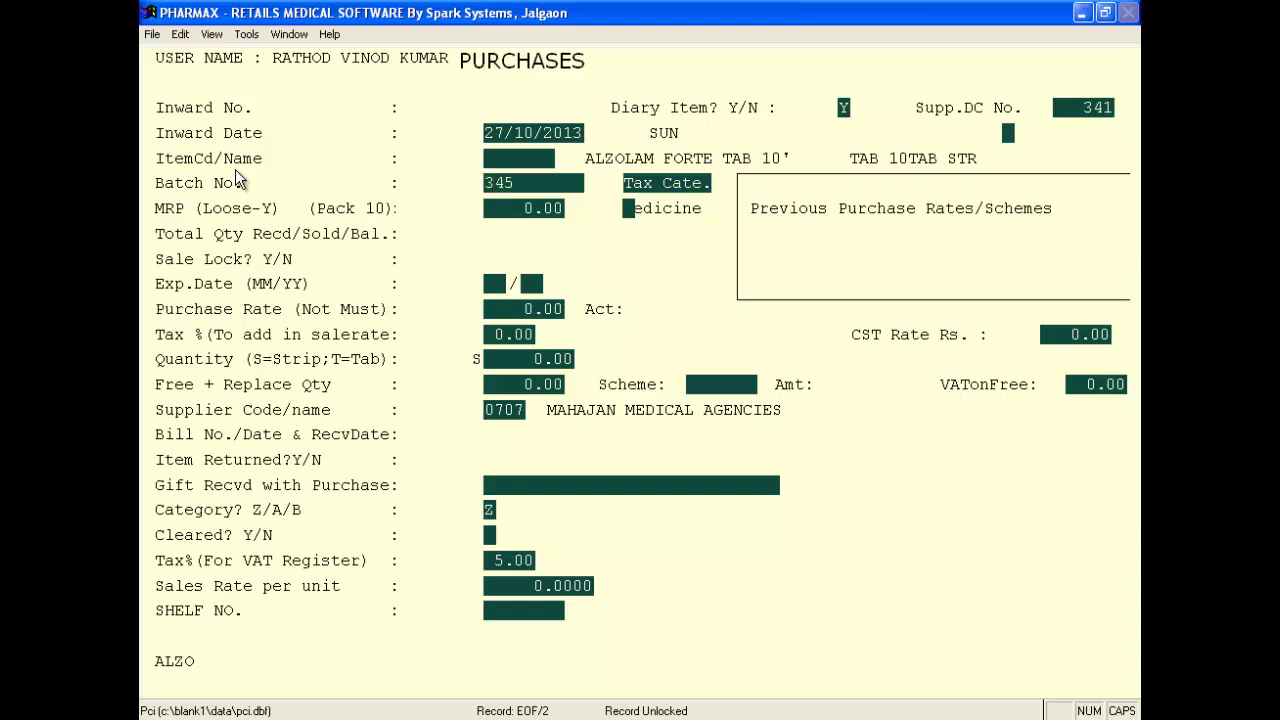
pyautogui.write('2')
pyautogui.press('Return')
pyautogui.write('20')
pyautogui.press('Return')
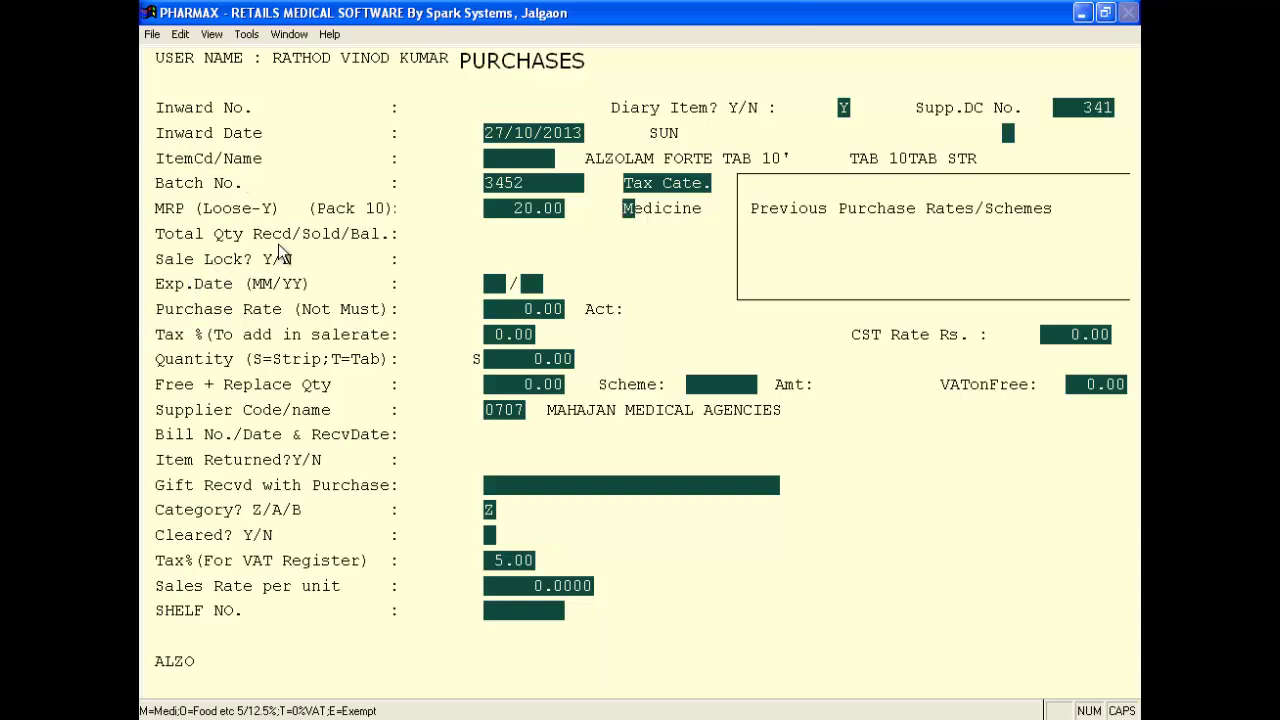
pyautogui.press('Return')
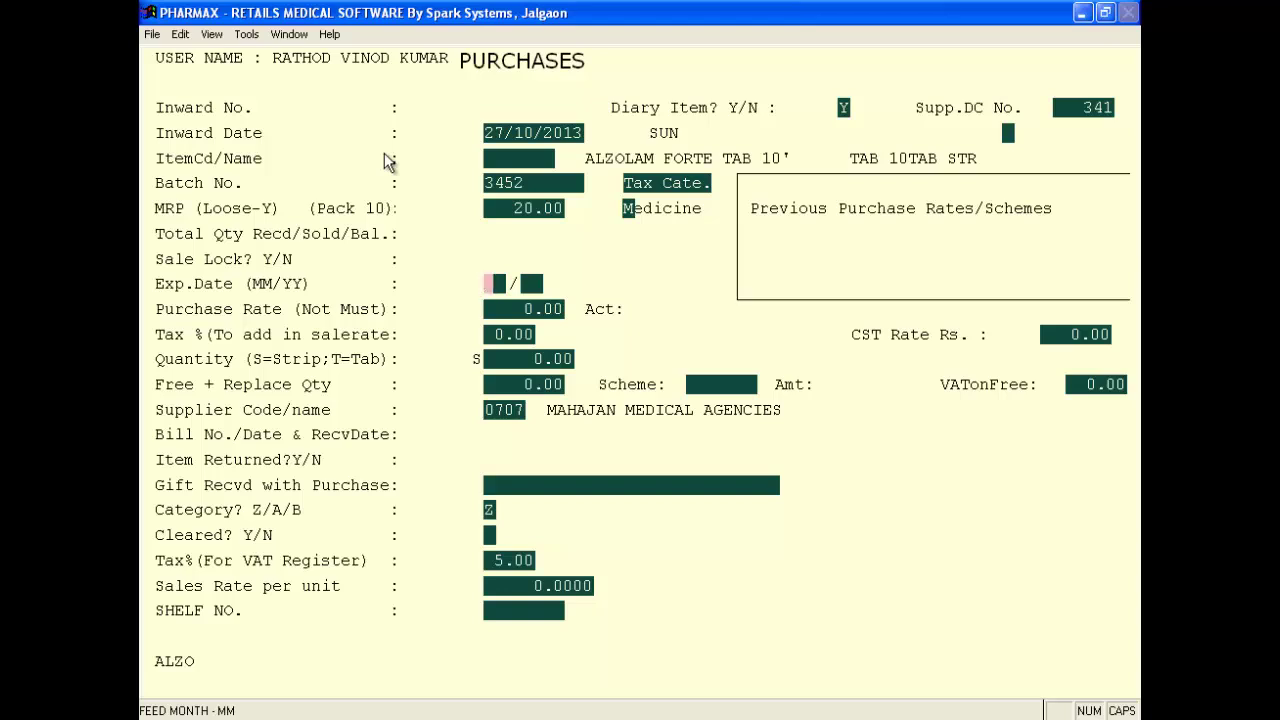
# - Try to set the item's expiry date to 10/12
pyautogui.write('10')
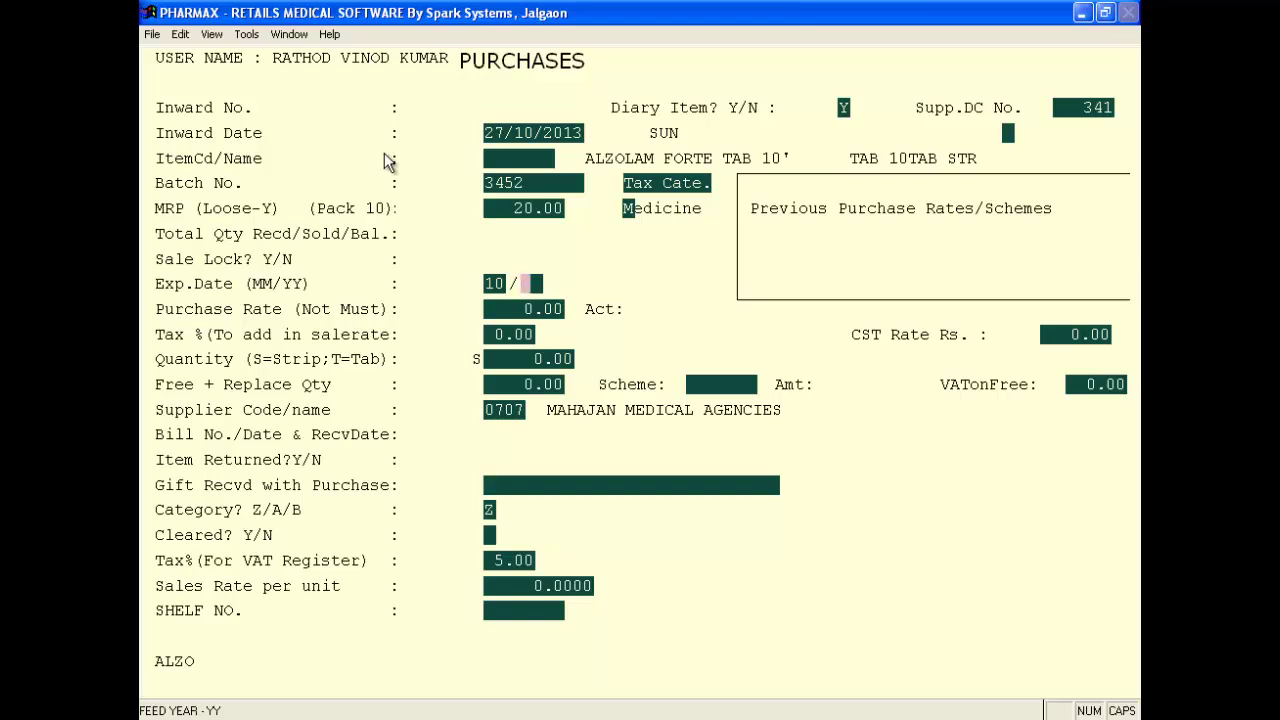
pyautogui.write('12')
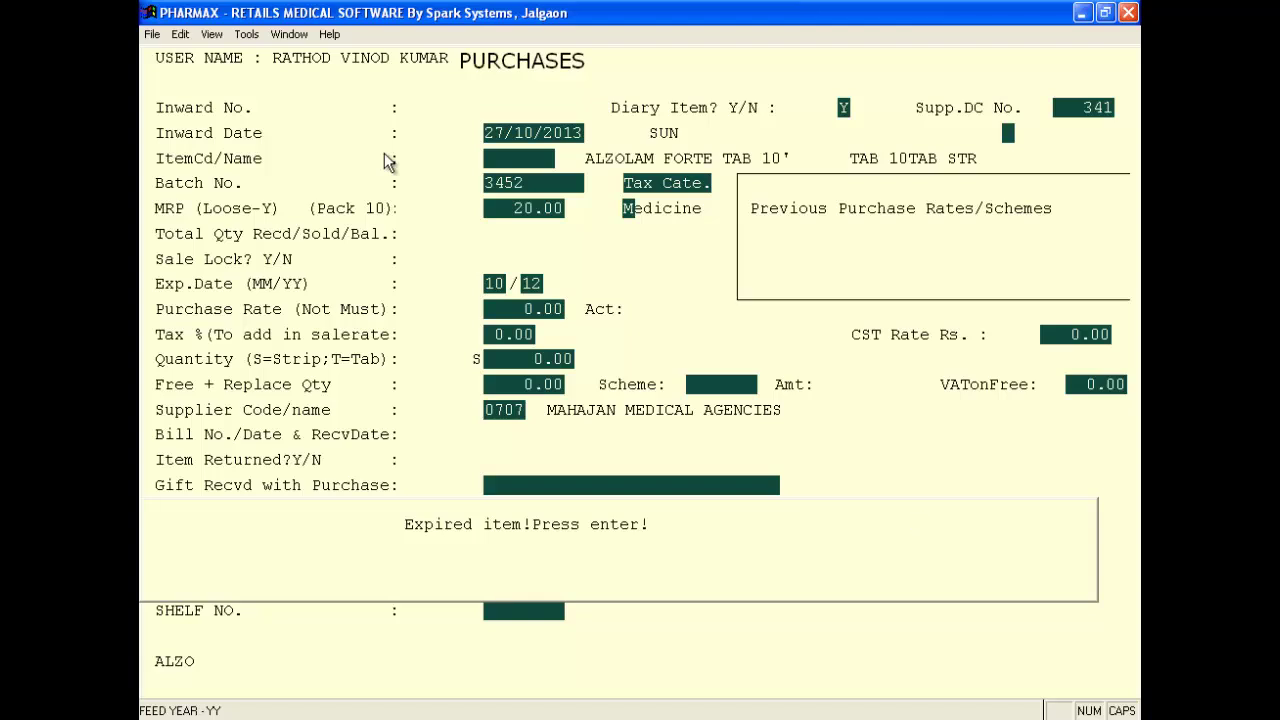
pyautogui.press('Return')
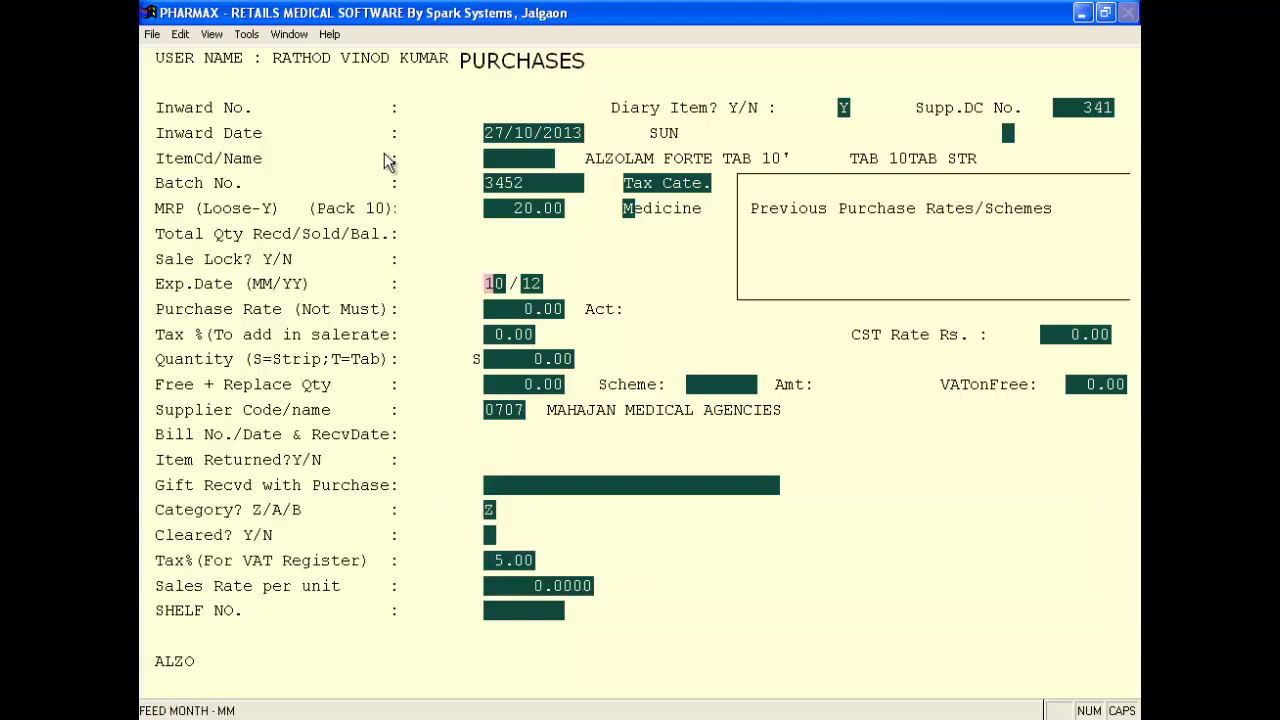
# - Set the expiry date to 10/16 and the purchase rate to 12.00
pyautogui.press('Return')
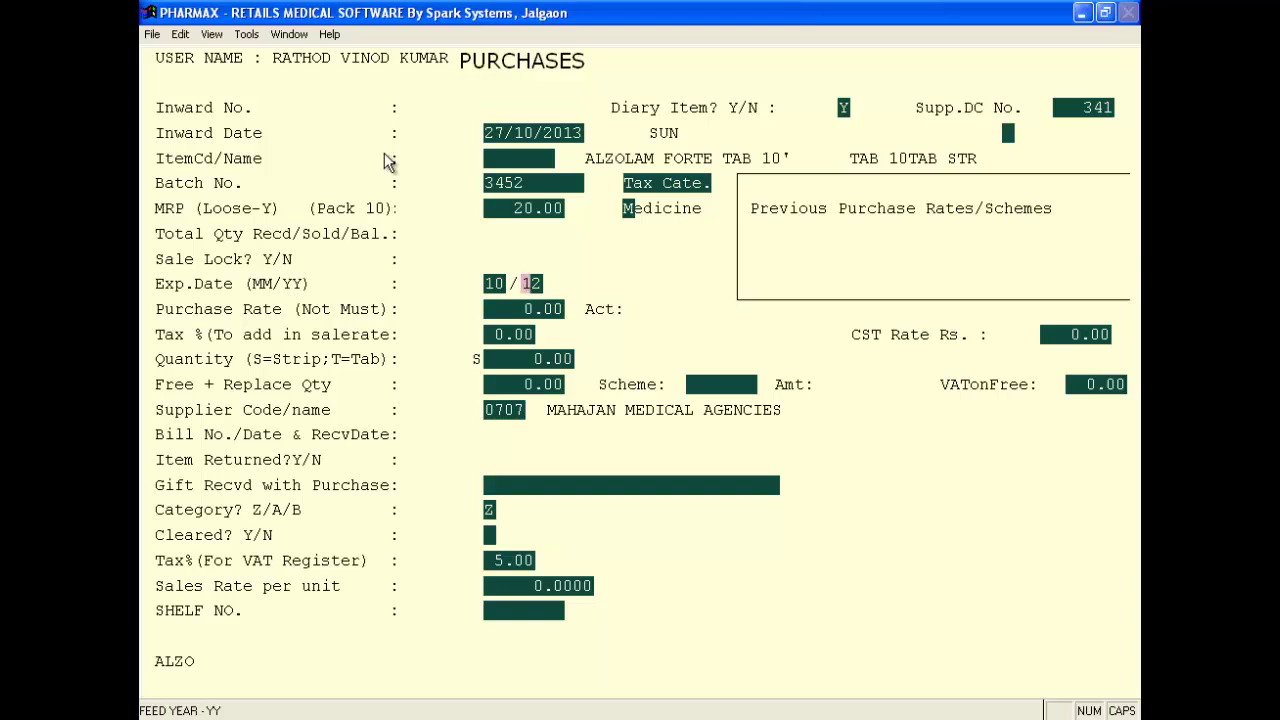
pyautogui.write('1116')
pyautogui.write('1      ')
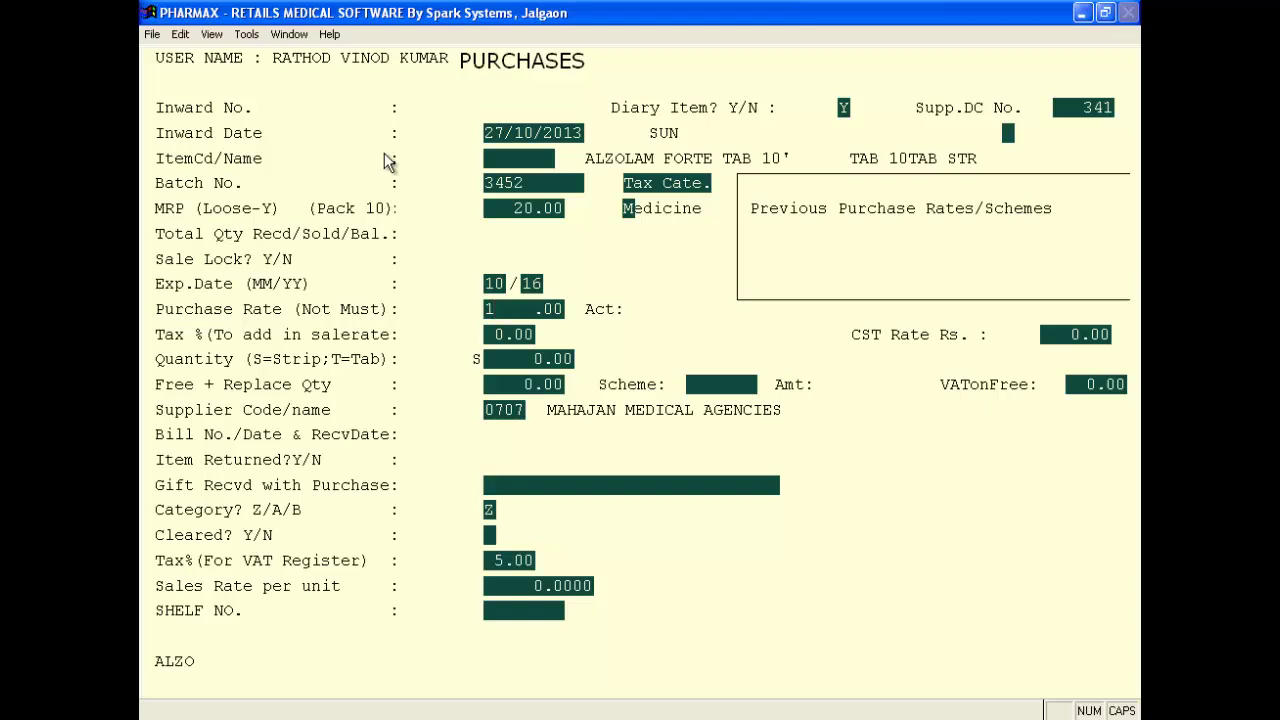
pyautogui.write('2')
pyautogui.press('Return')
# - Enter a quantity of 10 strips with 2 free, accepting the 5+1 scheme
pyautogui.write('10')
pyautogui.press('Return')
pyautogui.write('2')
pyautogui.press('Return')
pyautogui.press('Return')
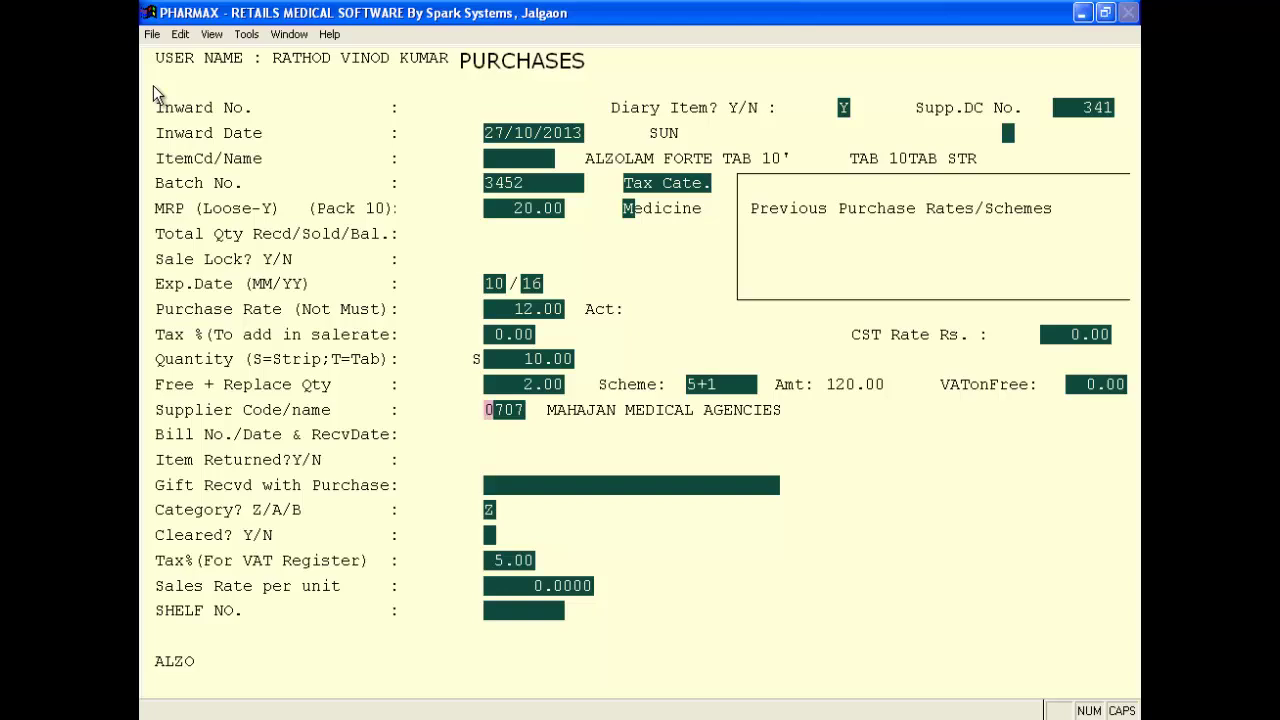
# - Keep MAHAJAN MEDICAL AGENCIES as the supplier and set Cleared to Y with 5.00 % VAT register tax
pyautogui.press('Return')
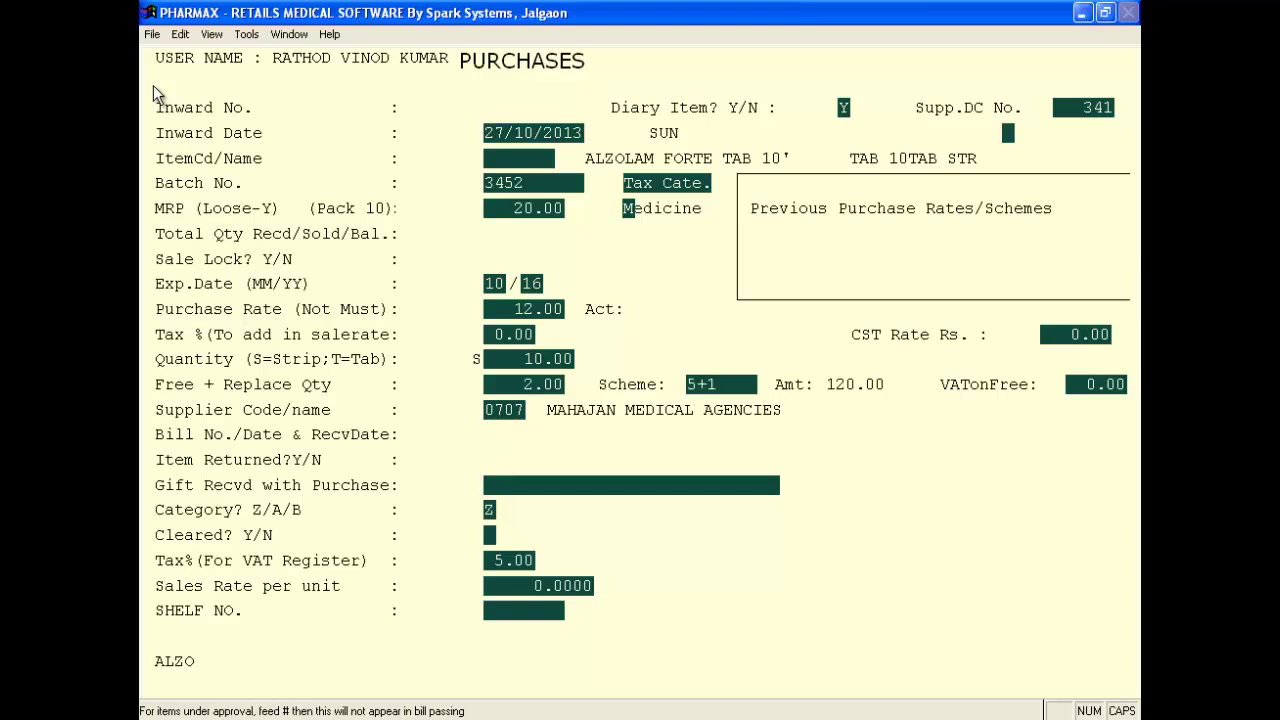
pyautogui.press('Return')
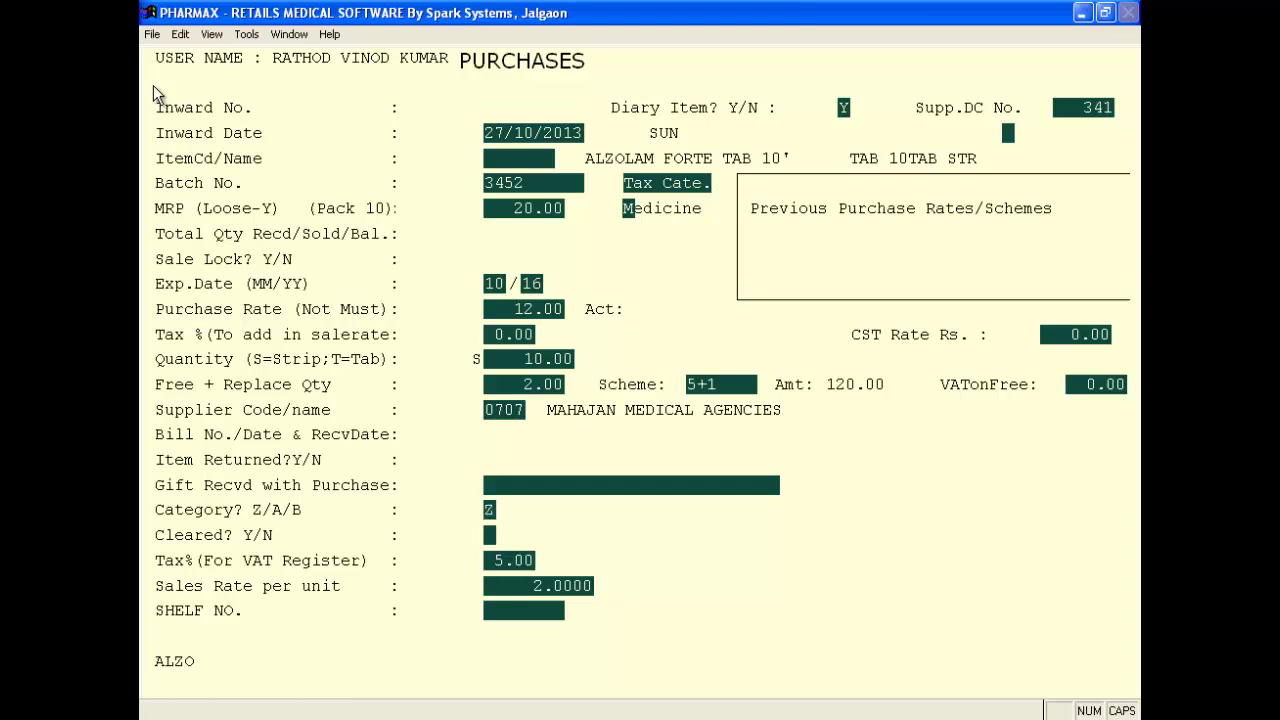
pyautogui.write('Y')
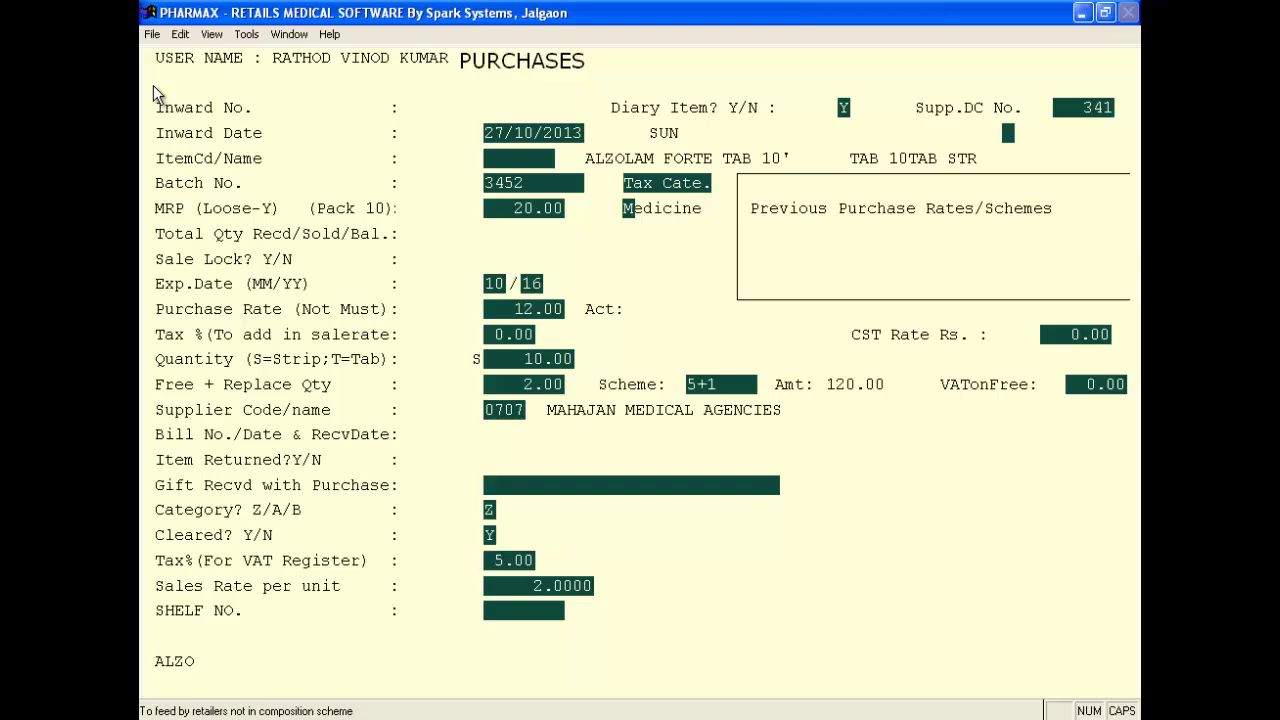
pyautogui.press('Return')
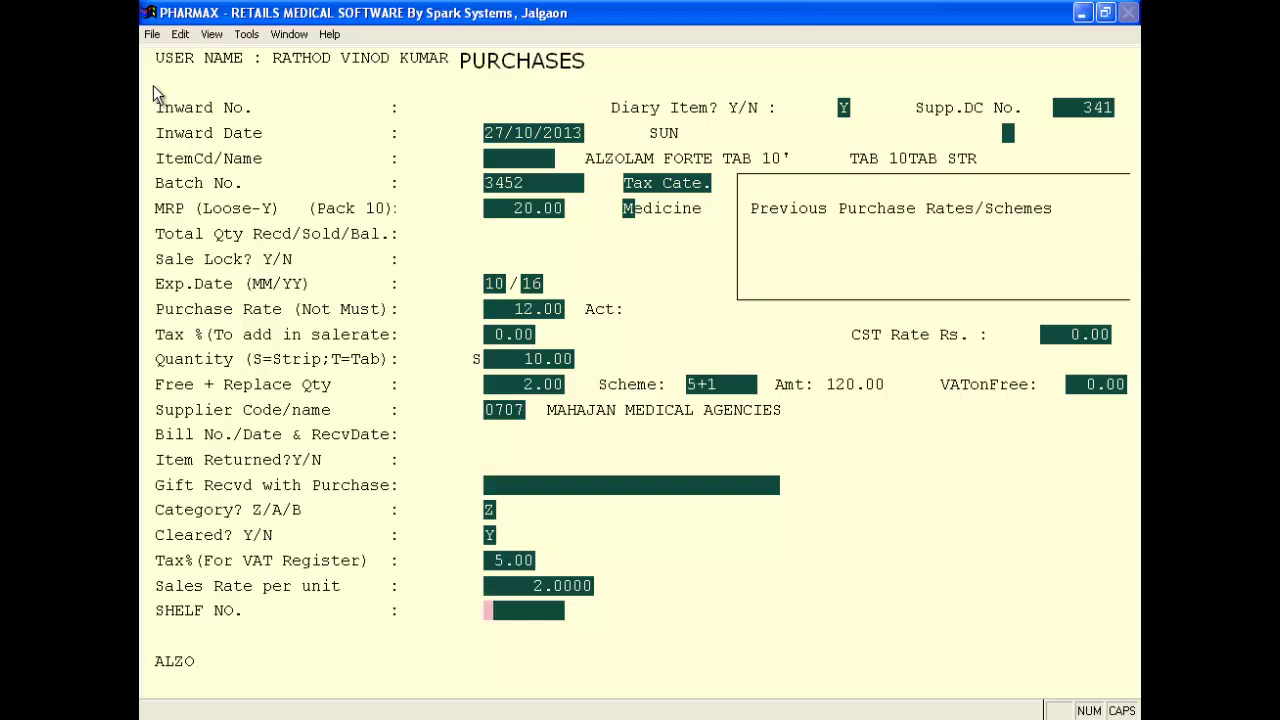
# - Leave the shelf number blank and confirm the data to save the ALZOLAM FORTE purchase record
pyautogui.press('Return')
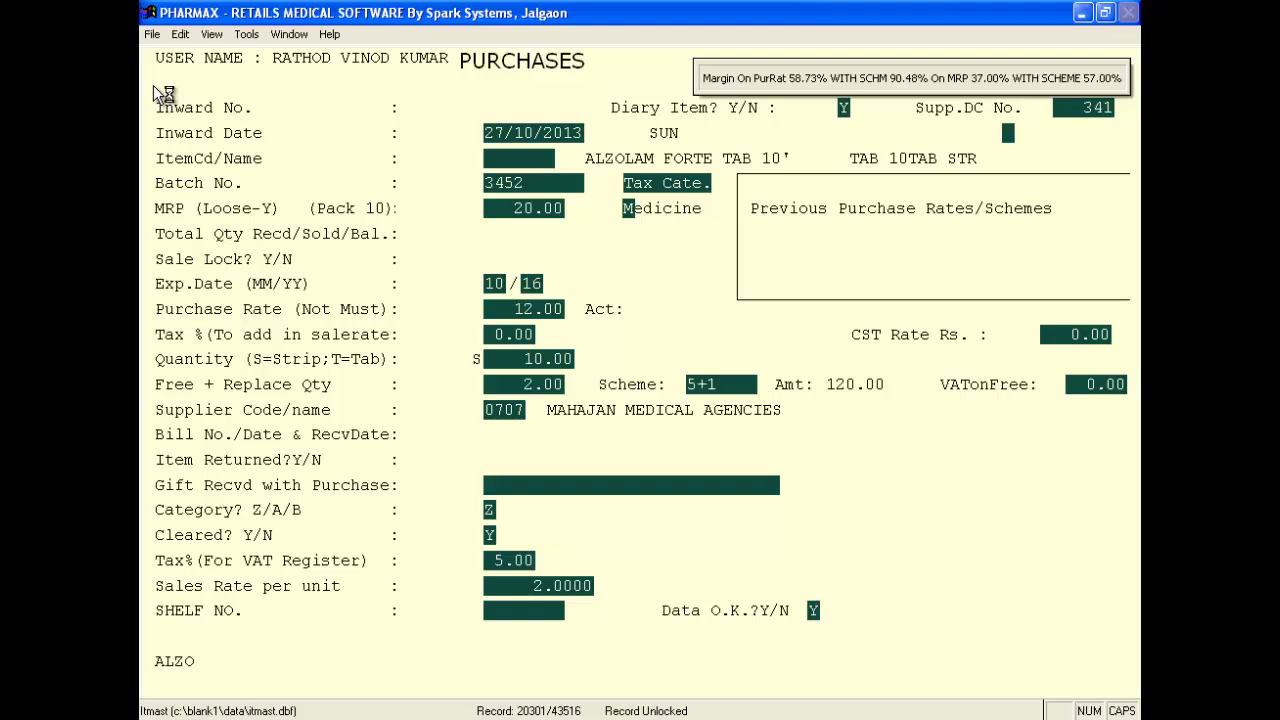
pyautogui.press('Return')
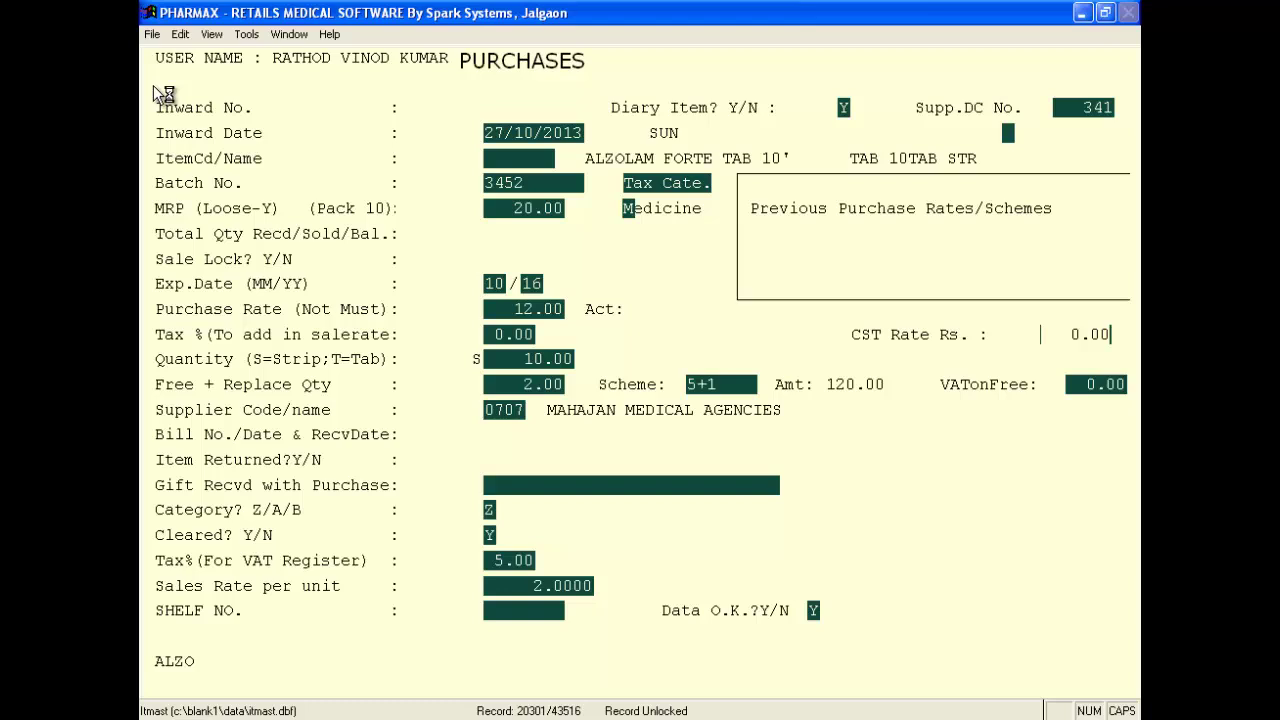
pyautogui.press('Return')
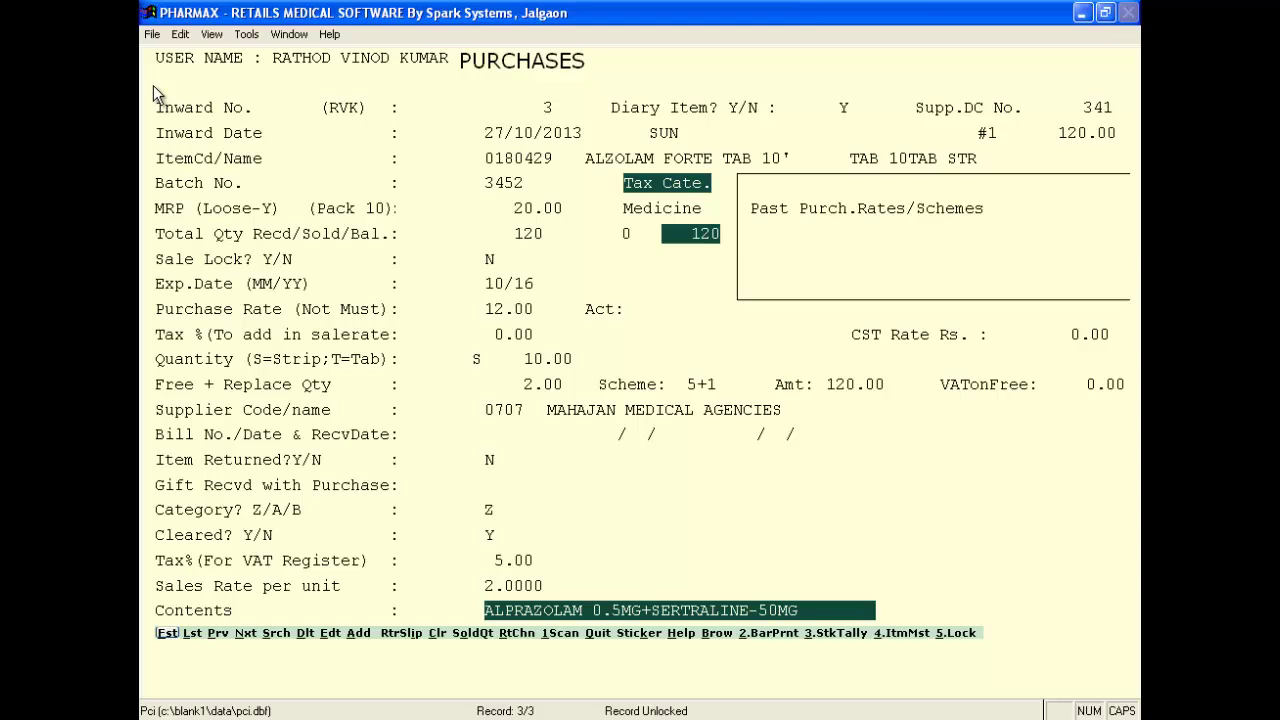
pyautogui.press('Right')
pyautogui.press('Right')
pyautogui.press('Right')
pyautogui.press('Right')
pyautogui.press('Right')
pyautogui.press('Right')
pyautogui.press('Right')
pyautogui.press('Left')
pyautogui.press('Left')
pyautogui.press('Left')
pyautogui.press('Left')
pyautogui.press('Left')
pyautogui.press('Left')
pyautogui.press('Left')
# - Add another purchase record under the same supplier DC number and choose ALZOLAM SR 1.5 as its item
pyautogui.press('a')
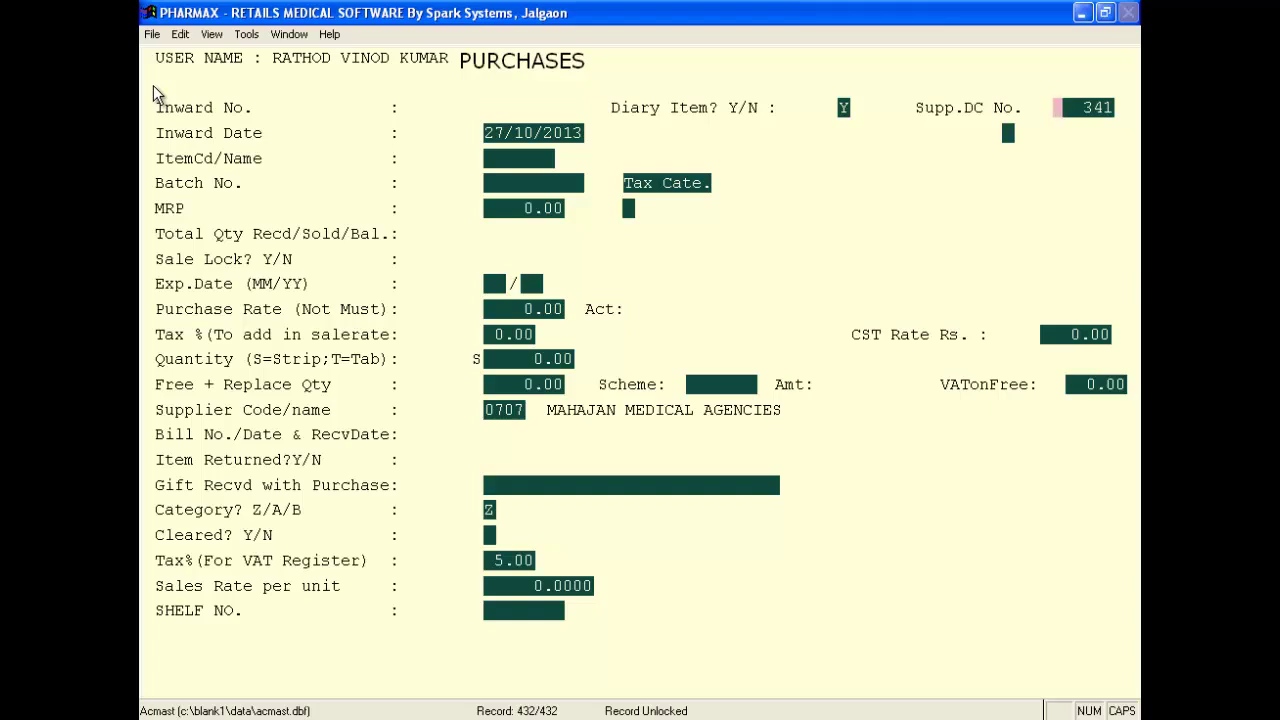
pyautogui.press('Return')
pyautogui.press('Return')
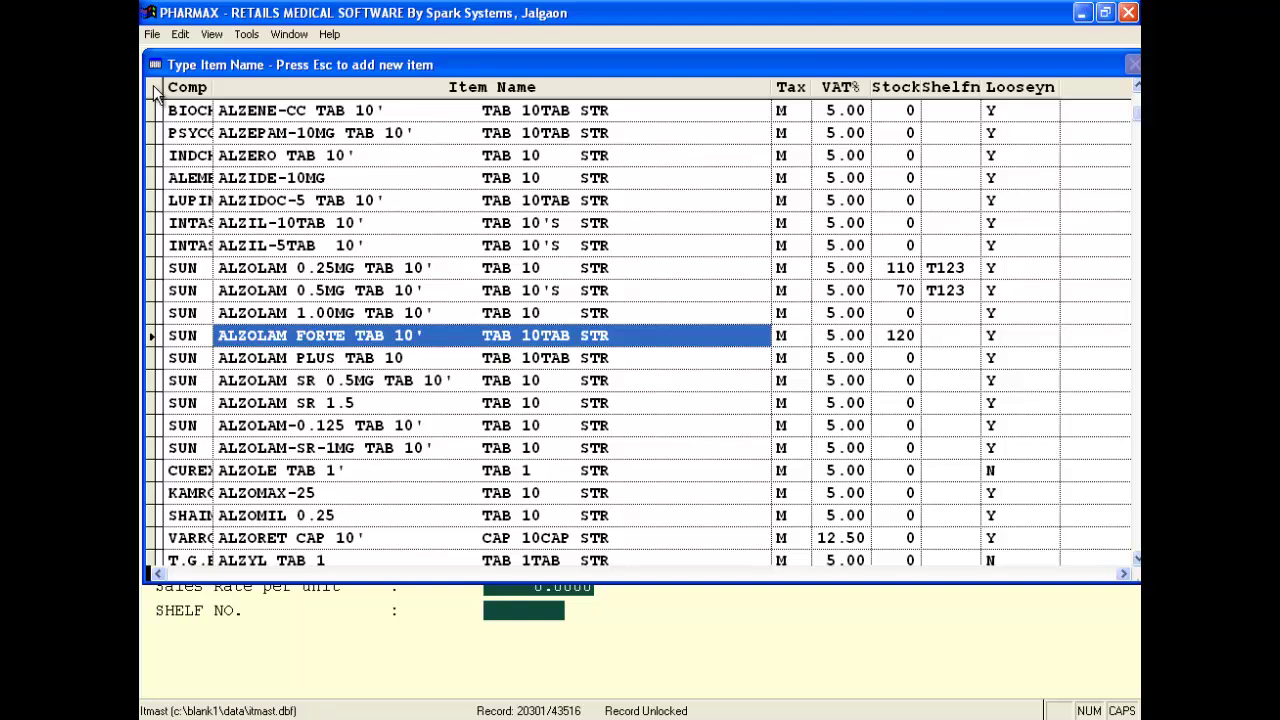
pyautogui.press('Down')
pyautogui.press('Down')
pyautogui.press('Down')
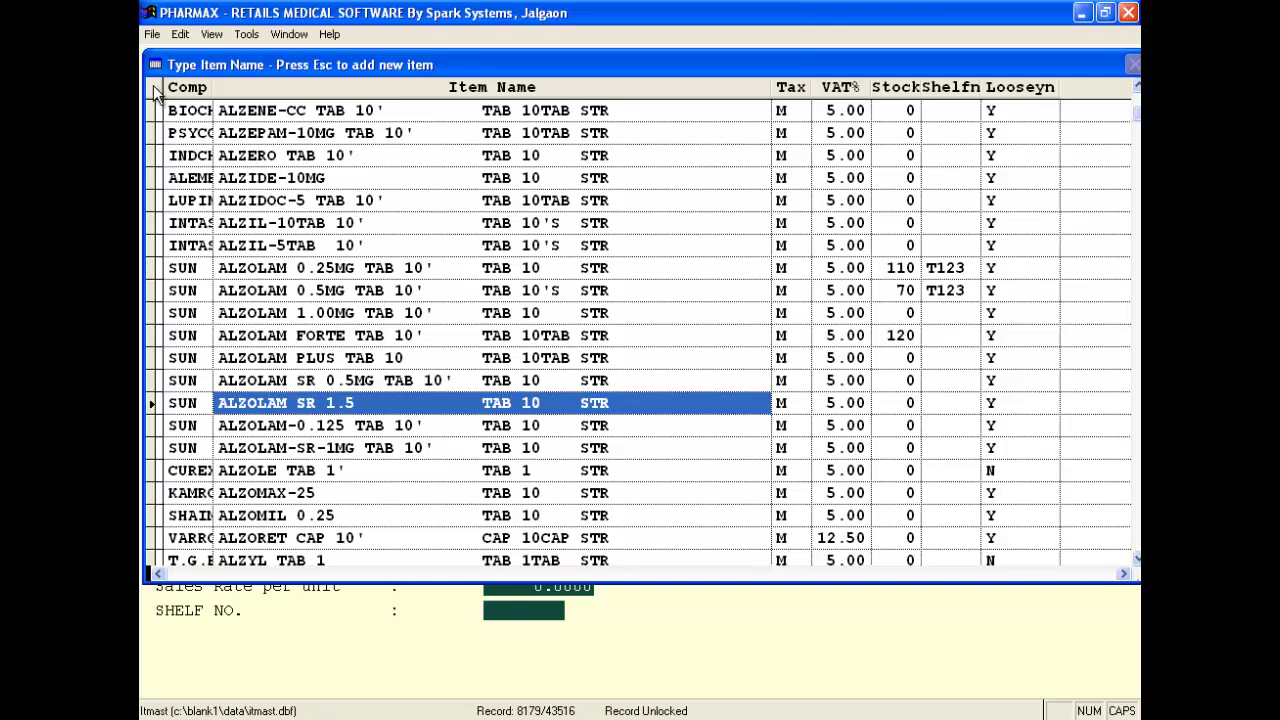
pyautogui.press('Return')
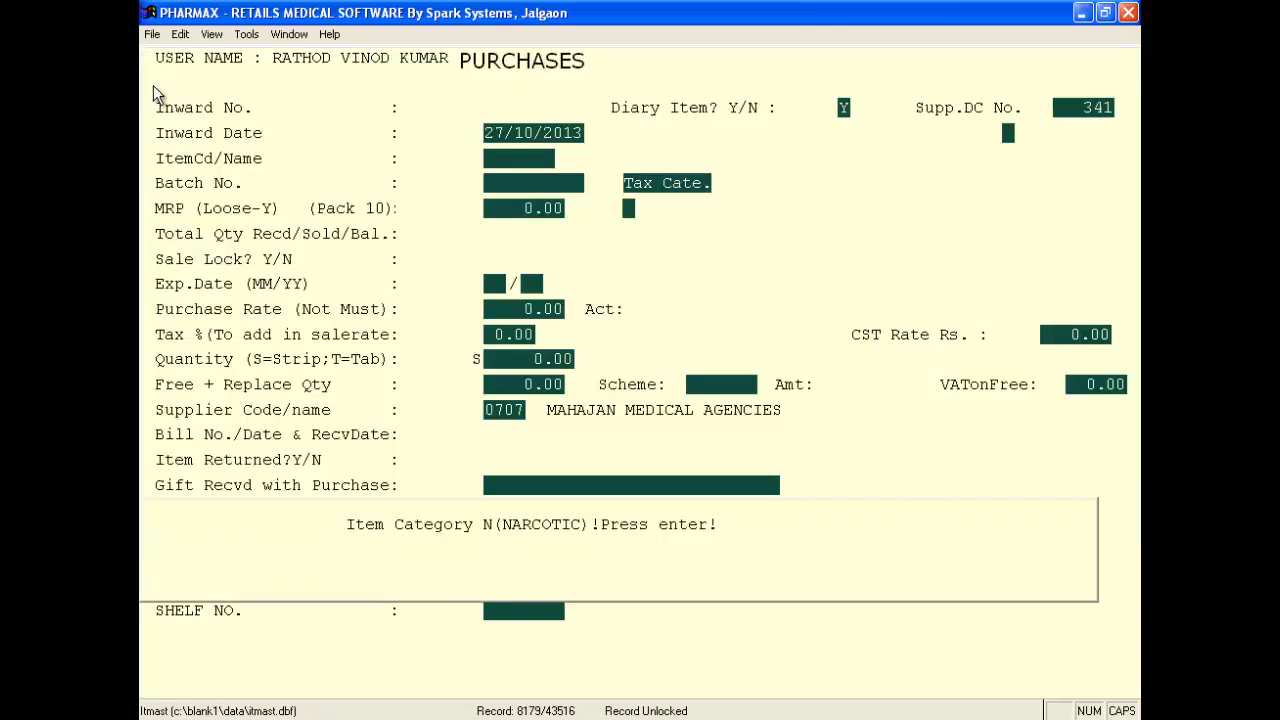
pyautogui.press('Return')
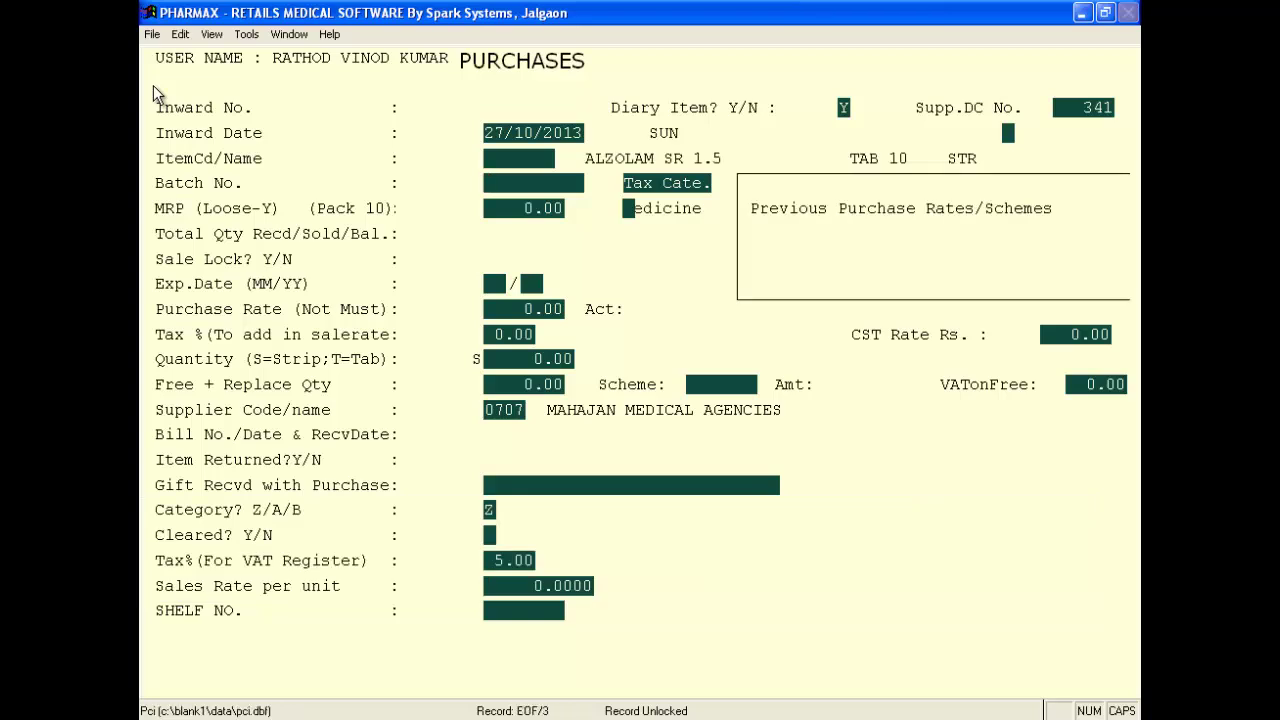
# - Set the batch number to 456, the MRP to 40.00 and the expiry date to 10/17, keeping the Medicine tax category
pyautogui.write('456')
pyautogui.press('Return')
pyautogui.write('40')
pyautogui.press('Return')
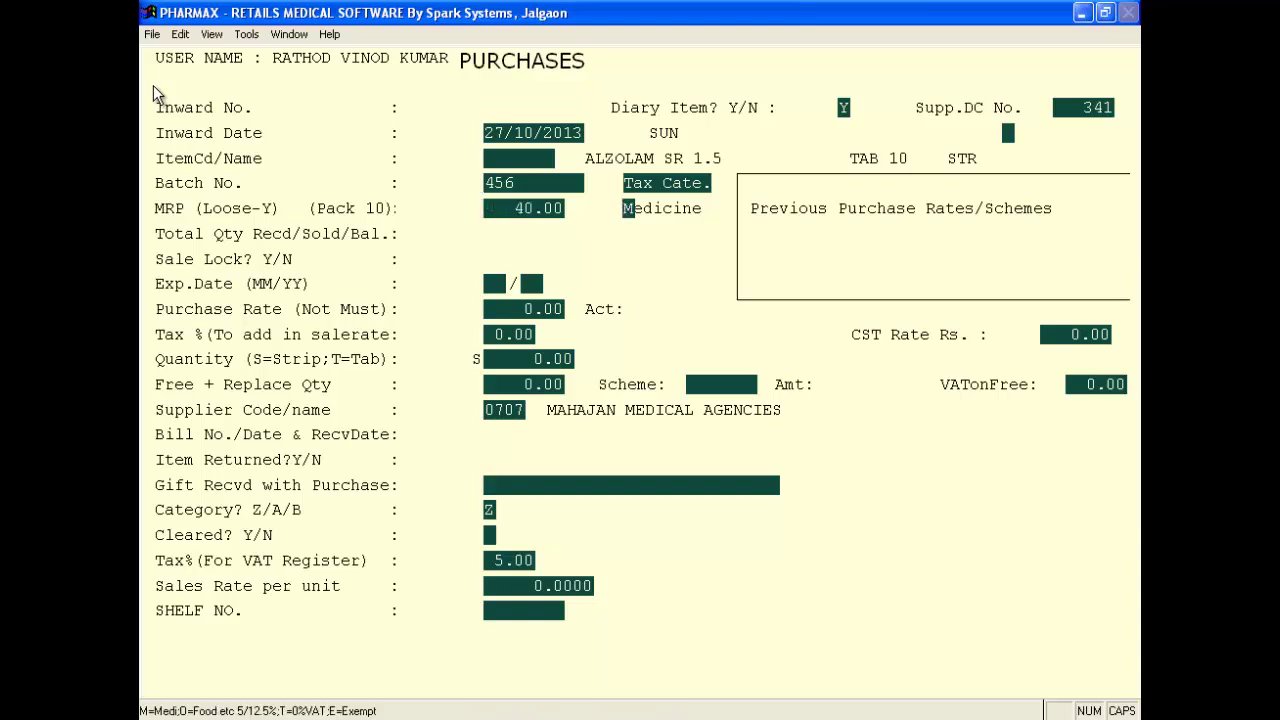
pyautogui.press('Return')
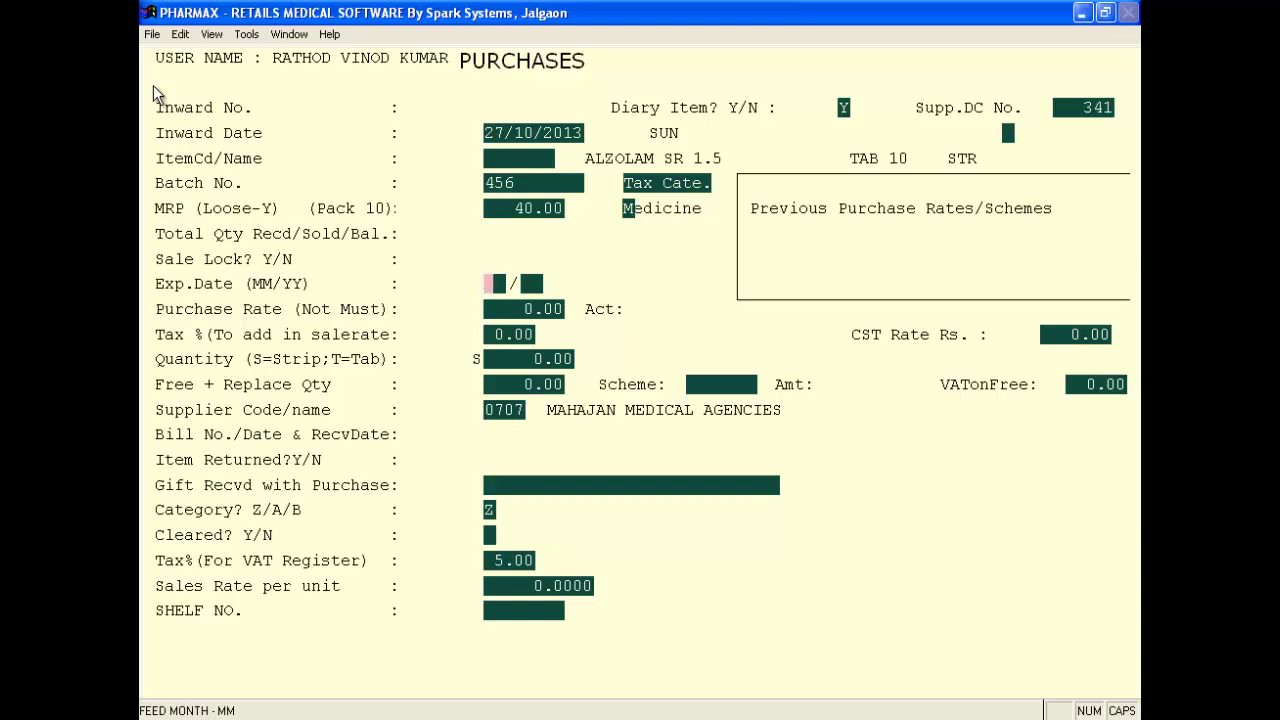
pyautogui.write('1017')
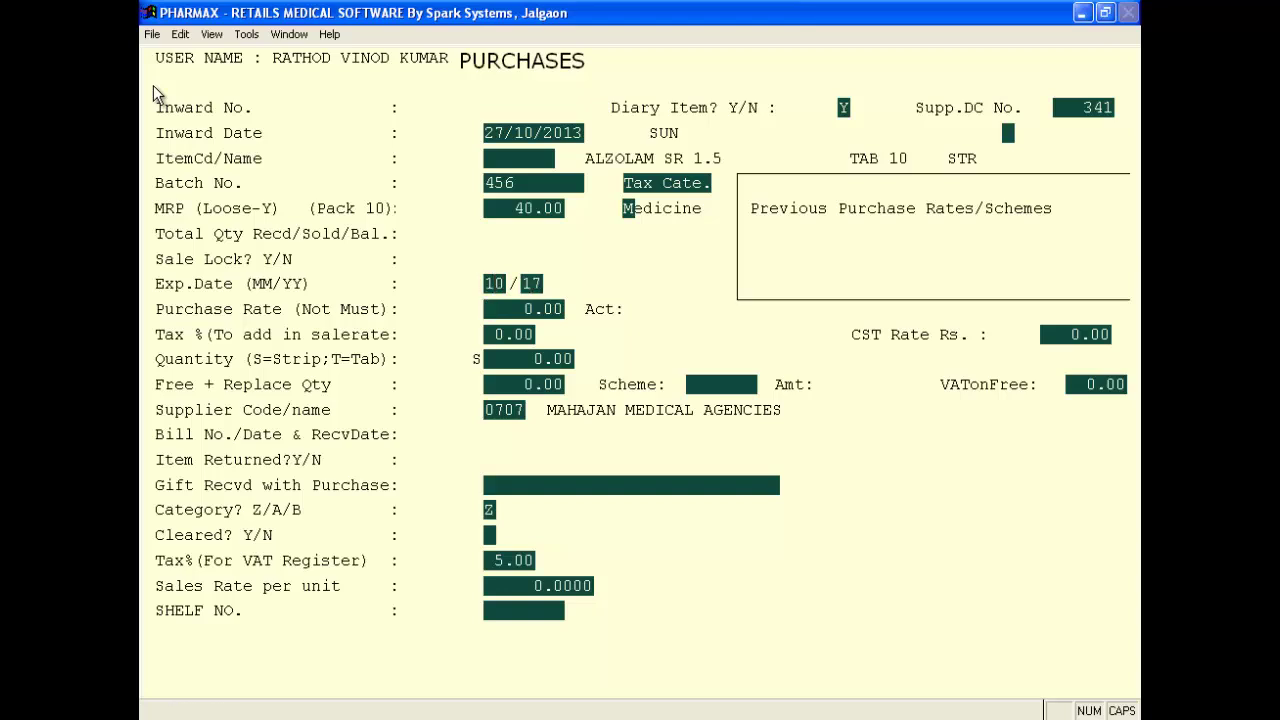
# - Set the purchase rate to 30.00, the quantity to 20 strips and the free quantity to 2, accepting the 10+1 scheme
pyautogui.write('30')
pyautogui.press('Return')
pyautogui.write('20')
pyautogui.press('Return')
pyautogui.write('2')
pyautogui.press('Return')
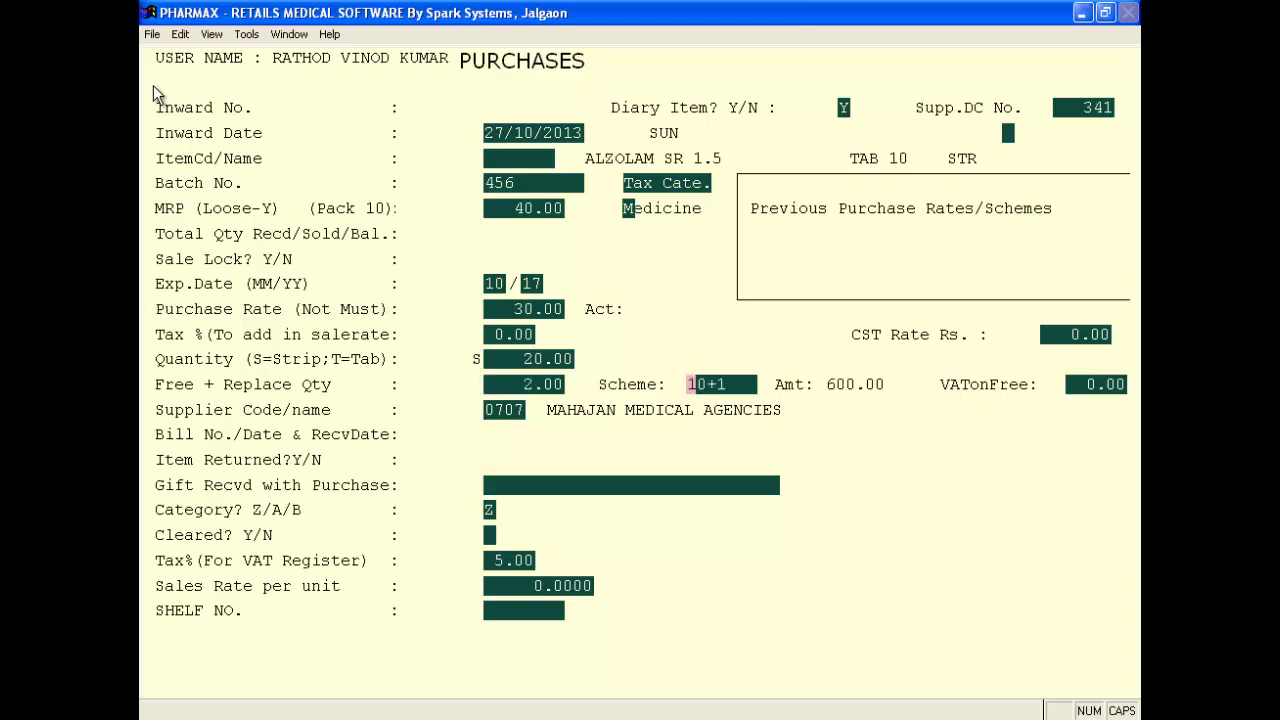
pyautogui.press('Return')
# - Keep the existing supplier and category Z, and set Cleared to Y with 5.00 % VAT register tax
pyautogui.press('Return')
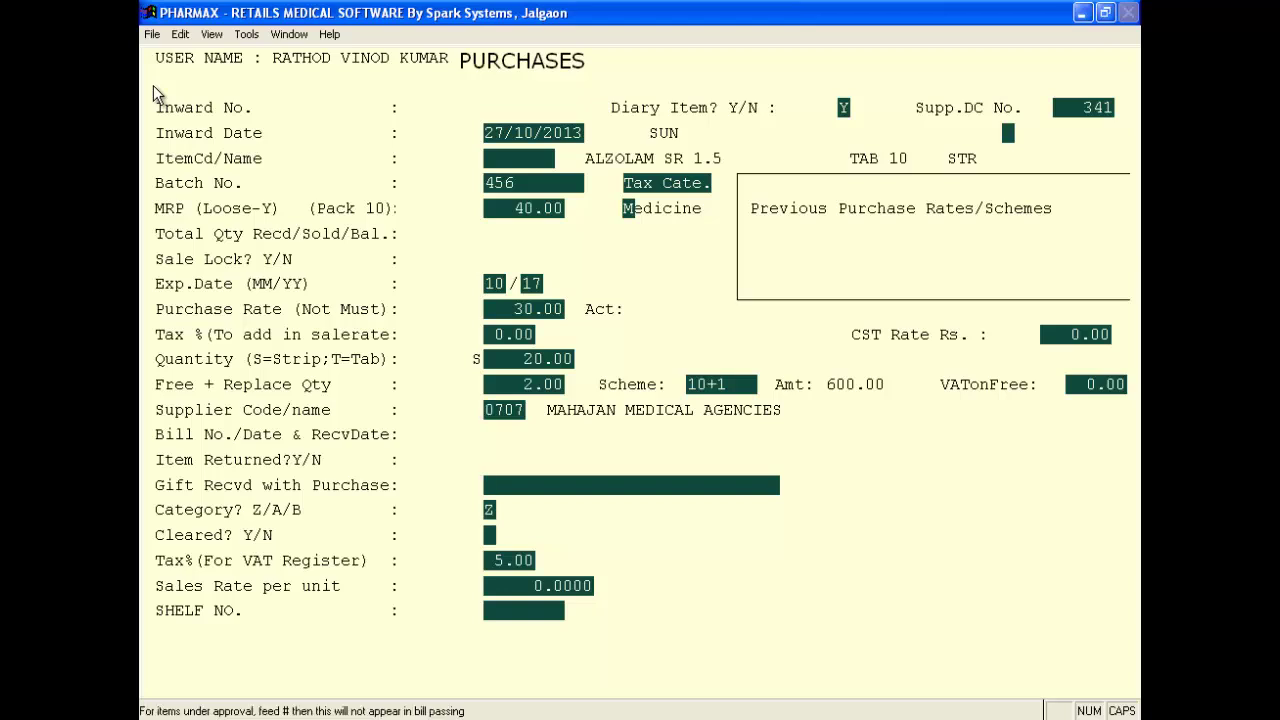
pyautogui.press('Return')
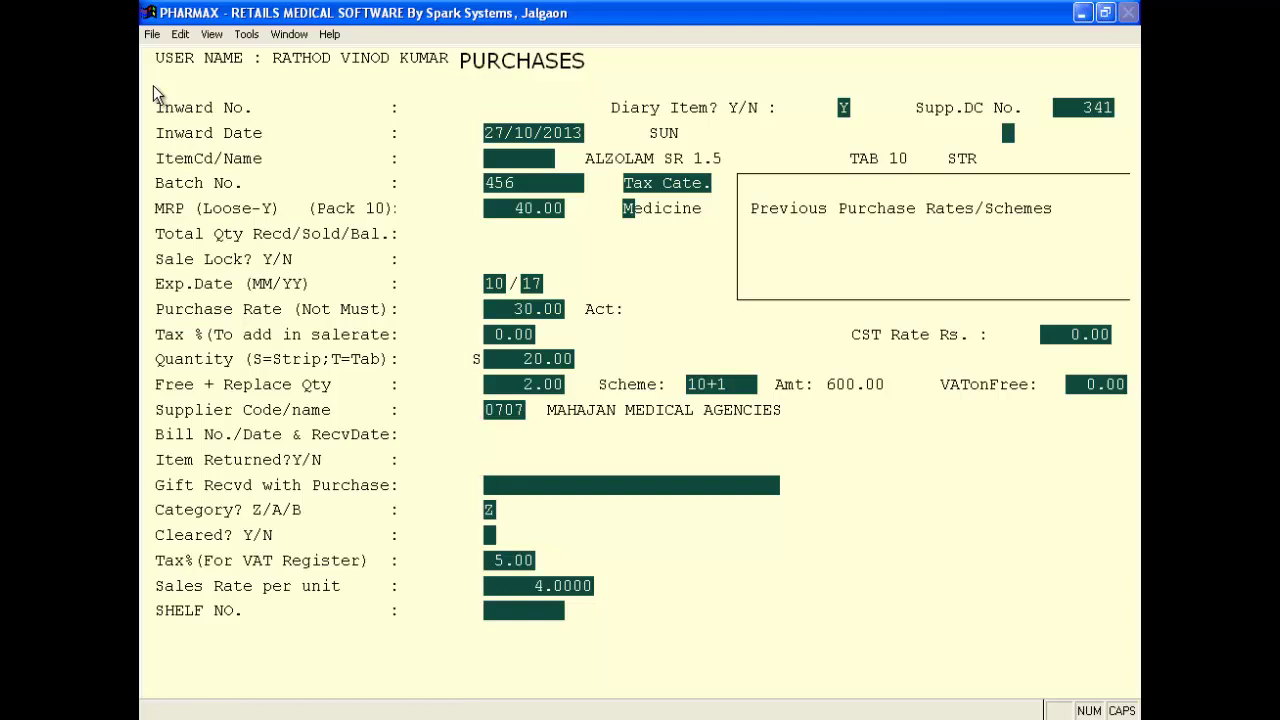
pyautogui.write('Y')
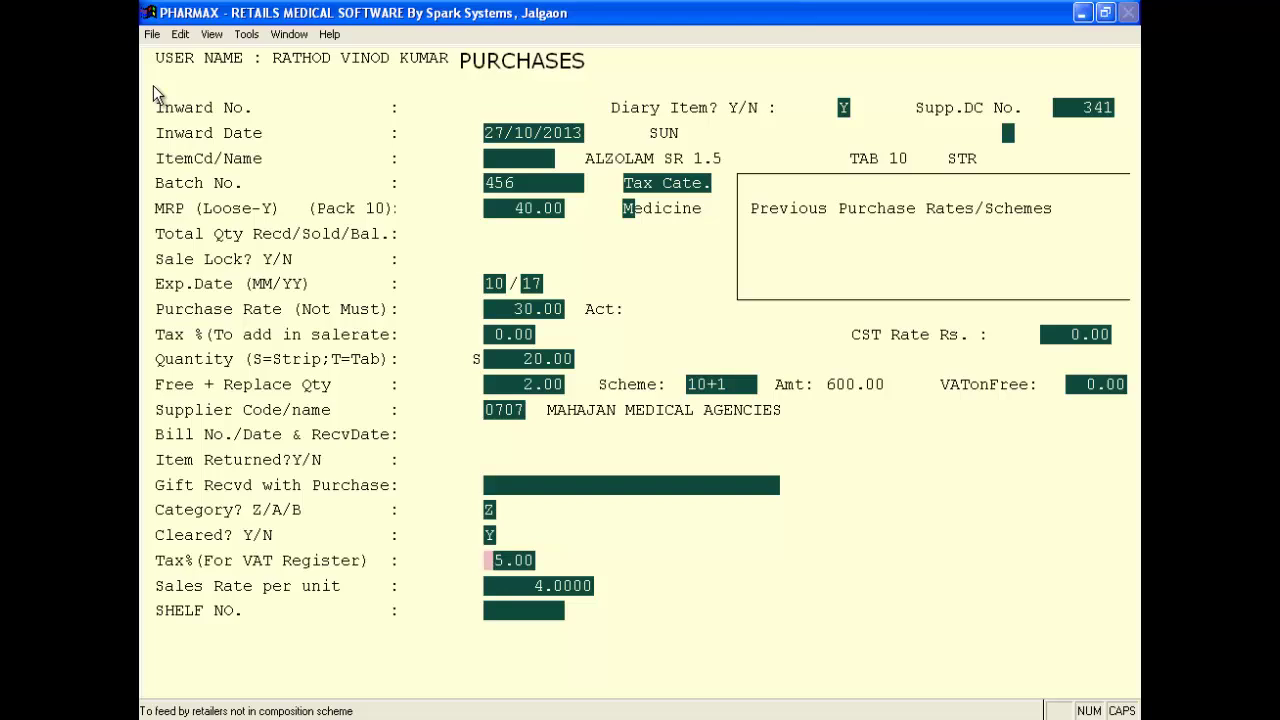
pyautogui.press('Return')
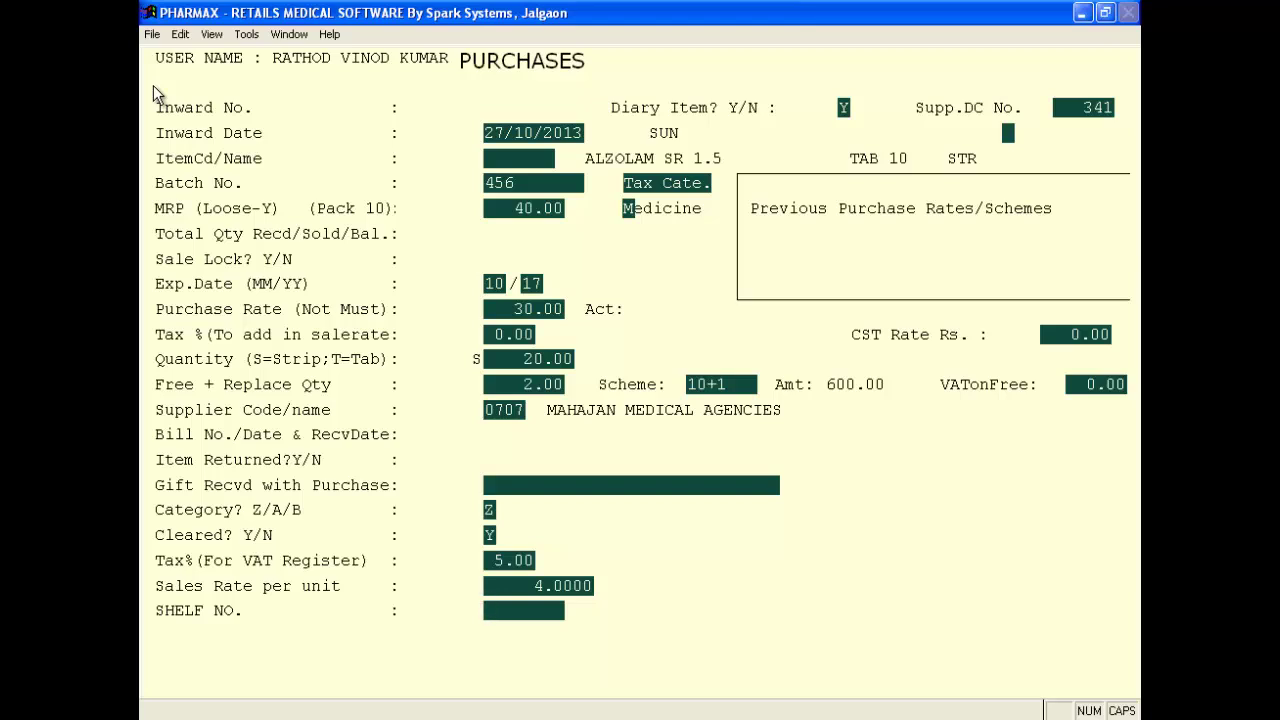
# - Leave the shelf number blank and confirm the data to save the ALZOLAM SR 1.5 purchase record
pyautogui.press('Return')
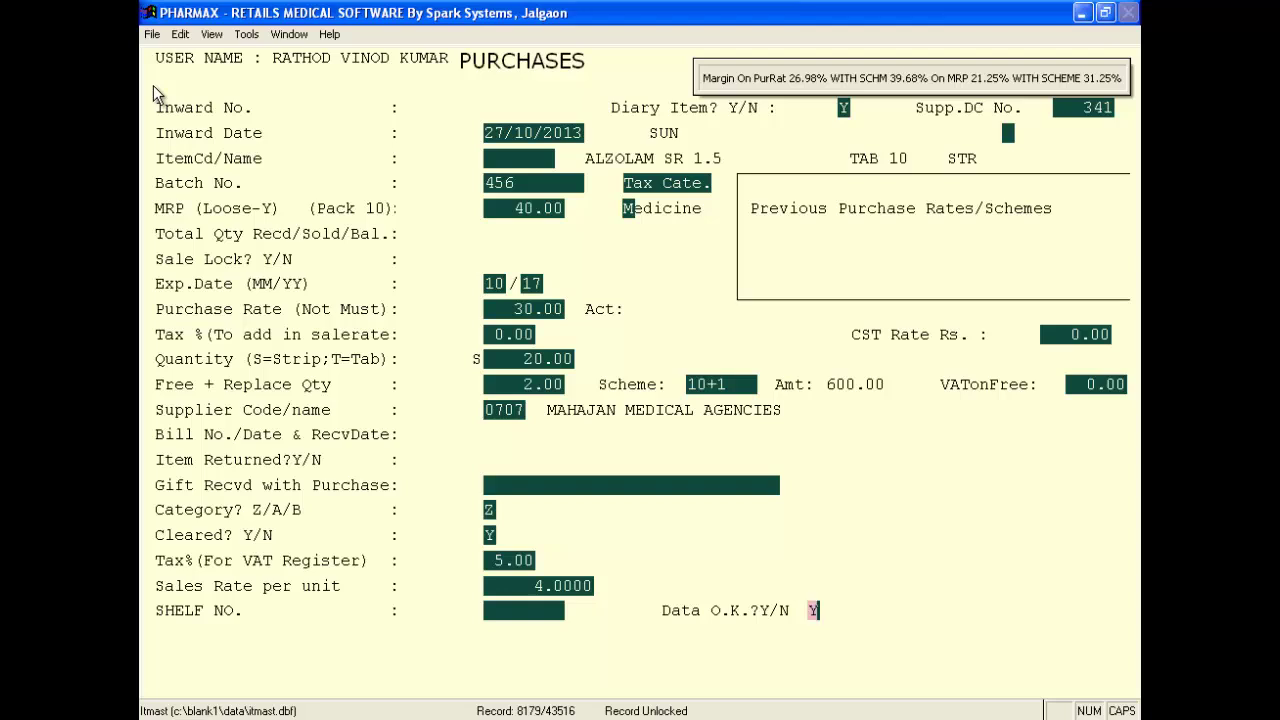
pyautogui.press('Return')
pyautogui.press('Return')
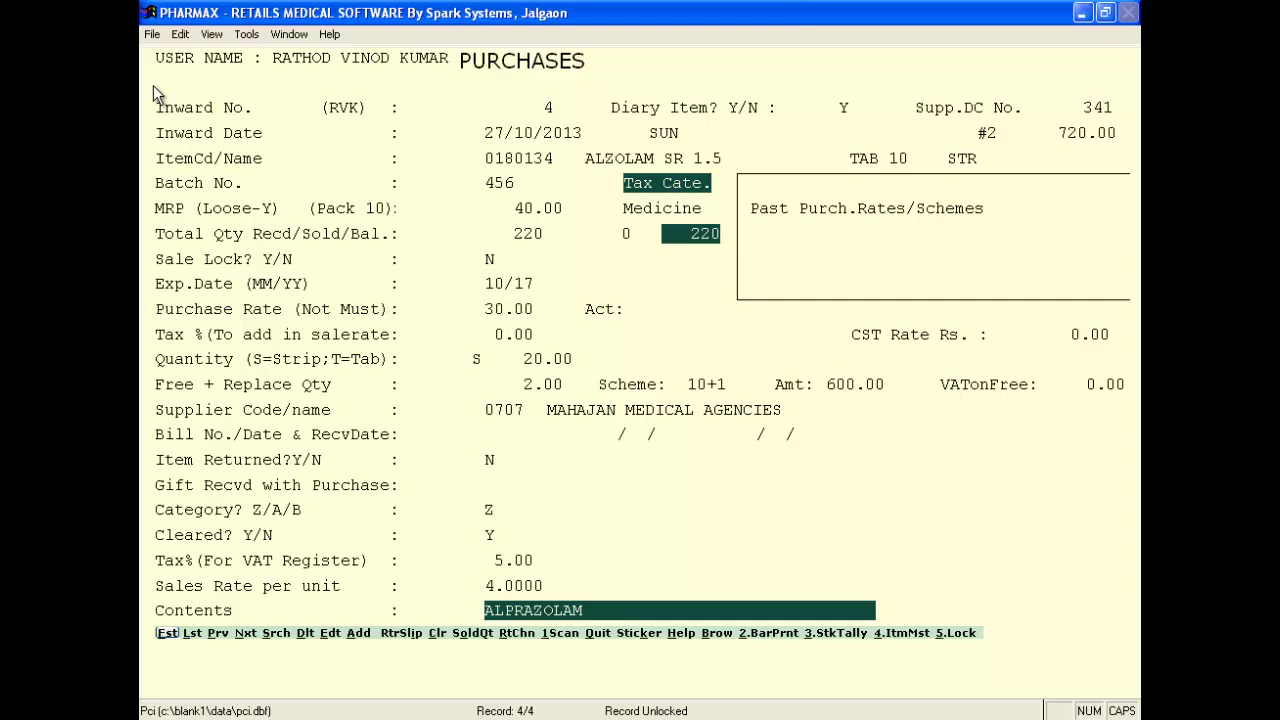
# - Add another purchase record under supplier DC number 341, keep the inward date and search the item list for OLMIP
pyautogui.press('a')
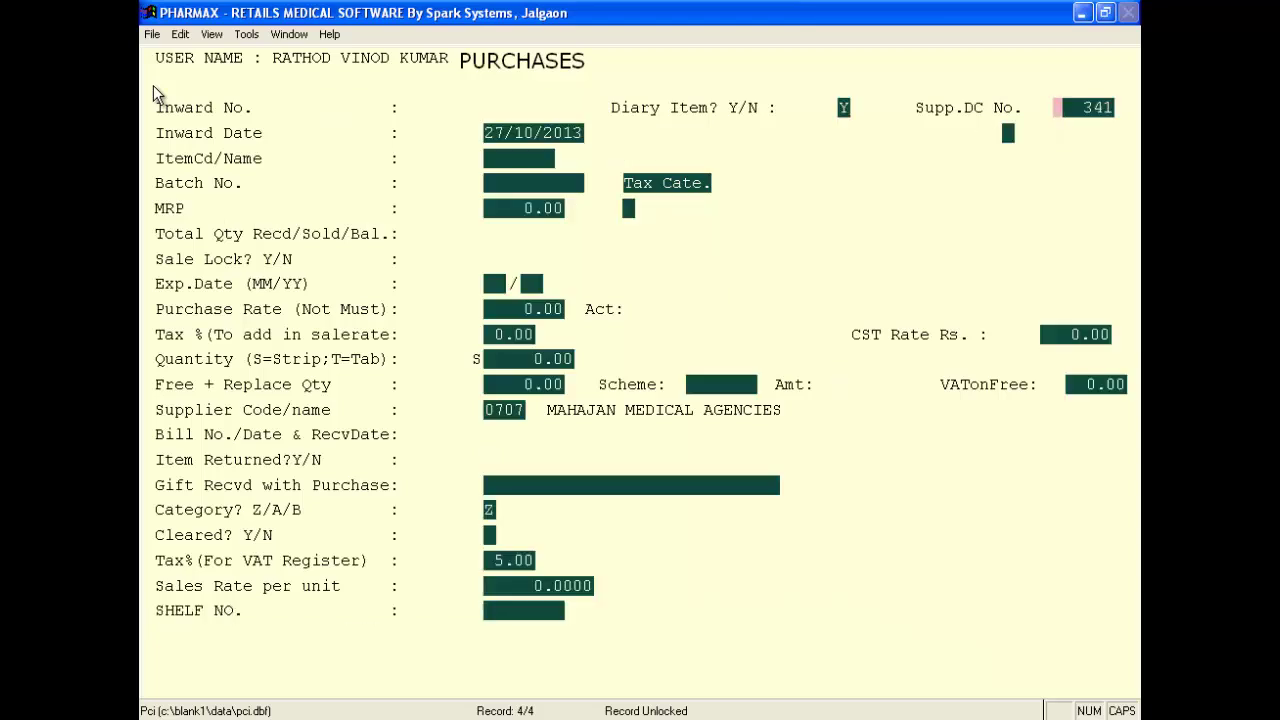
pyautogui.press('Return')
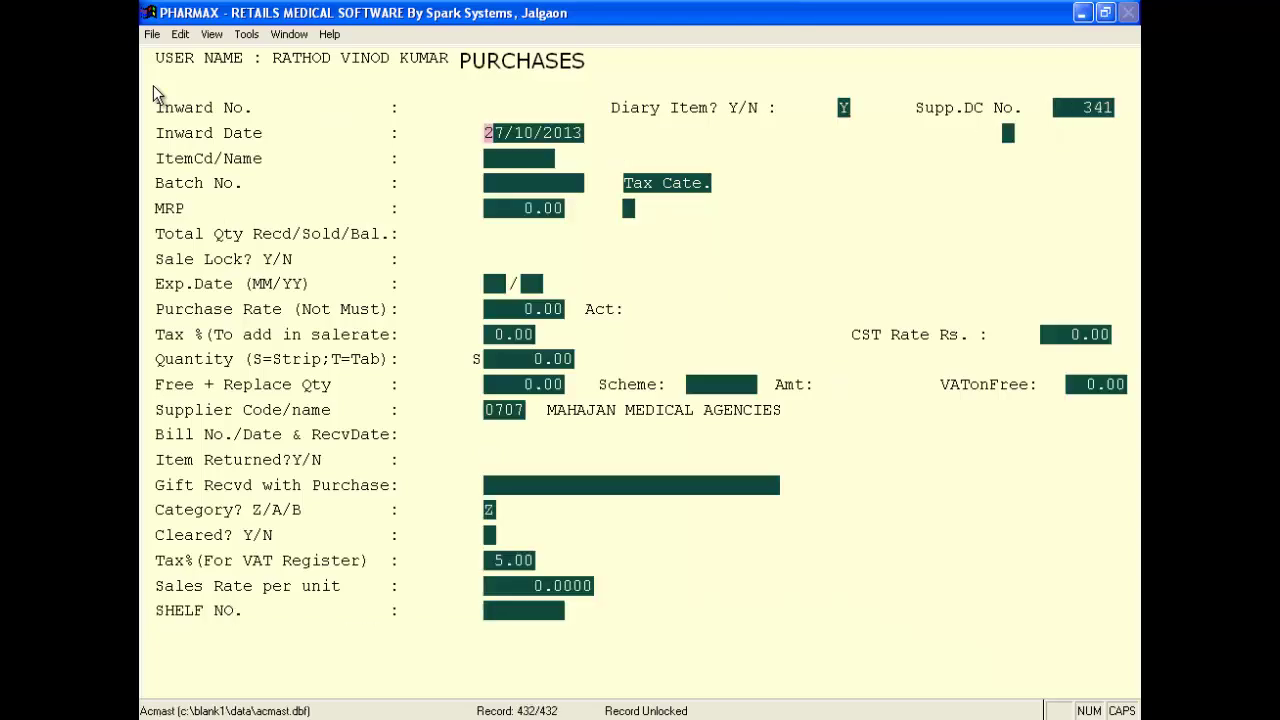
pyautogui.press('Return')
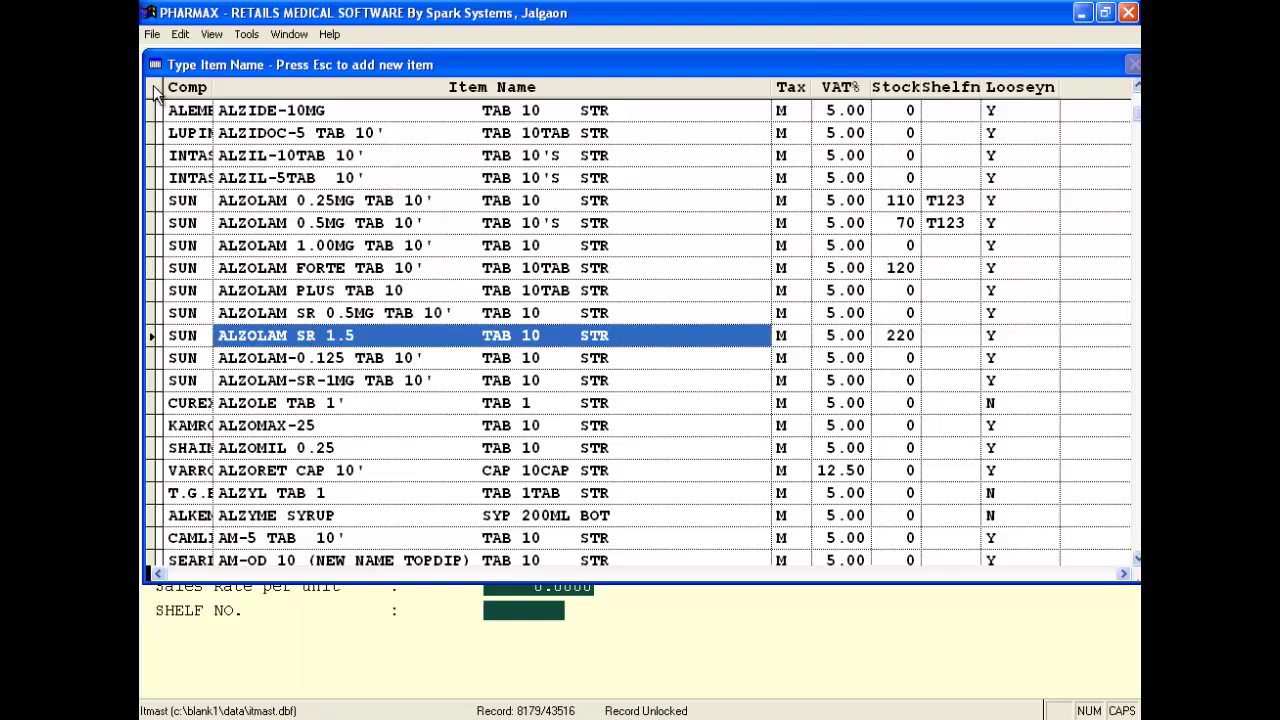
pyautogui.write('OLMI')
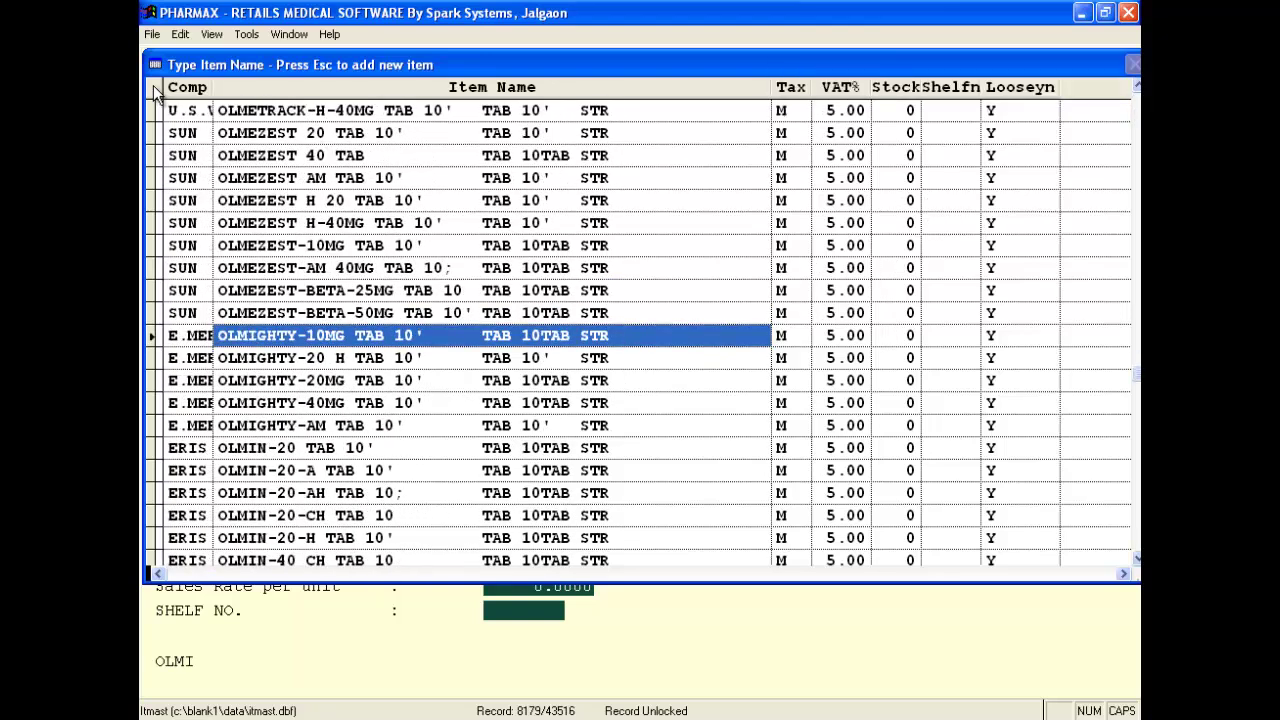
pyautogui.write('P')
# - Leave the item list to add a new item and assign it to the company GLAXO WELLCOME (GSK)
pyautogui.press('Escape')
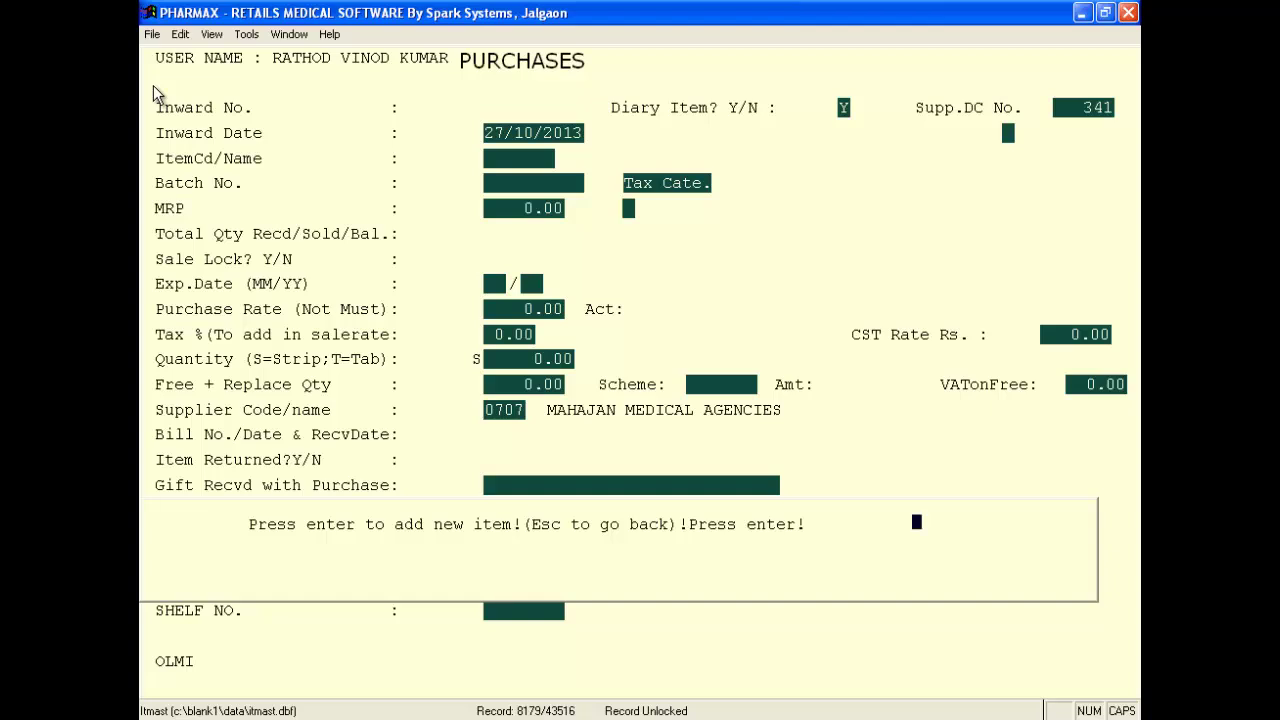
pyautogui.press('Return')
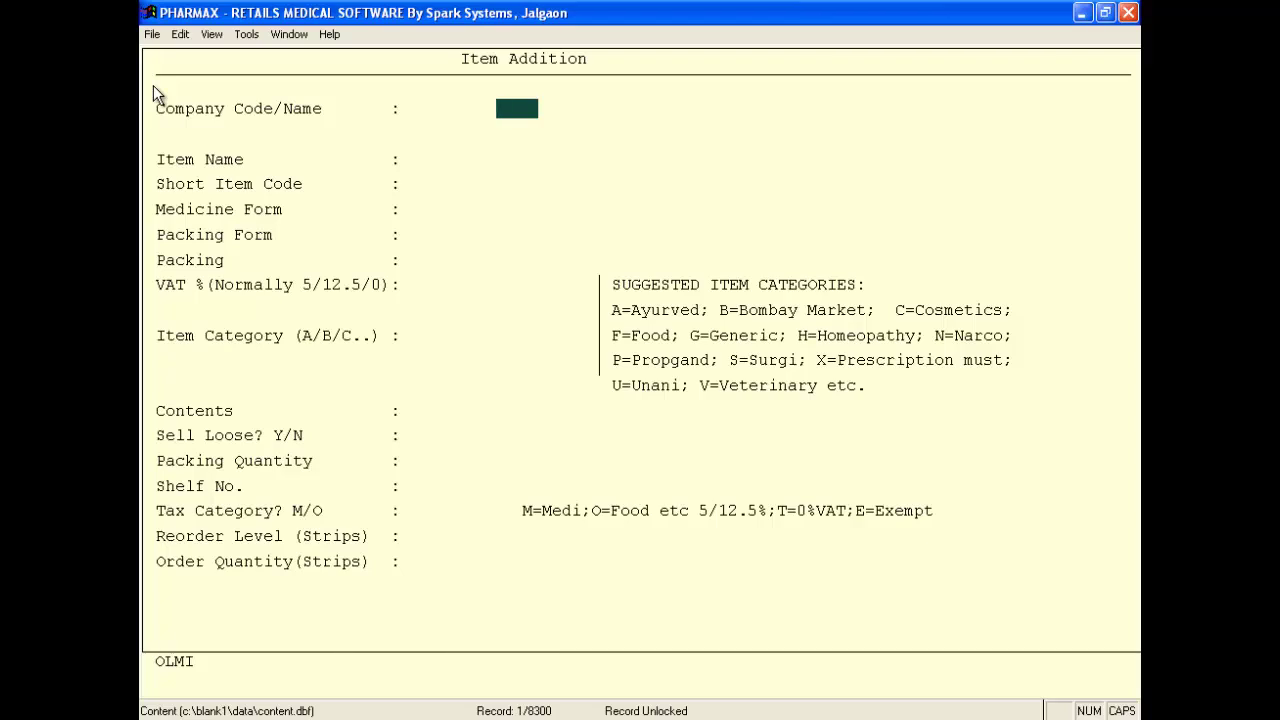
pyautogui.write('GLAX')
pyautogui.press('Return')
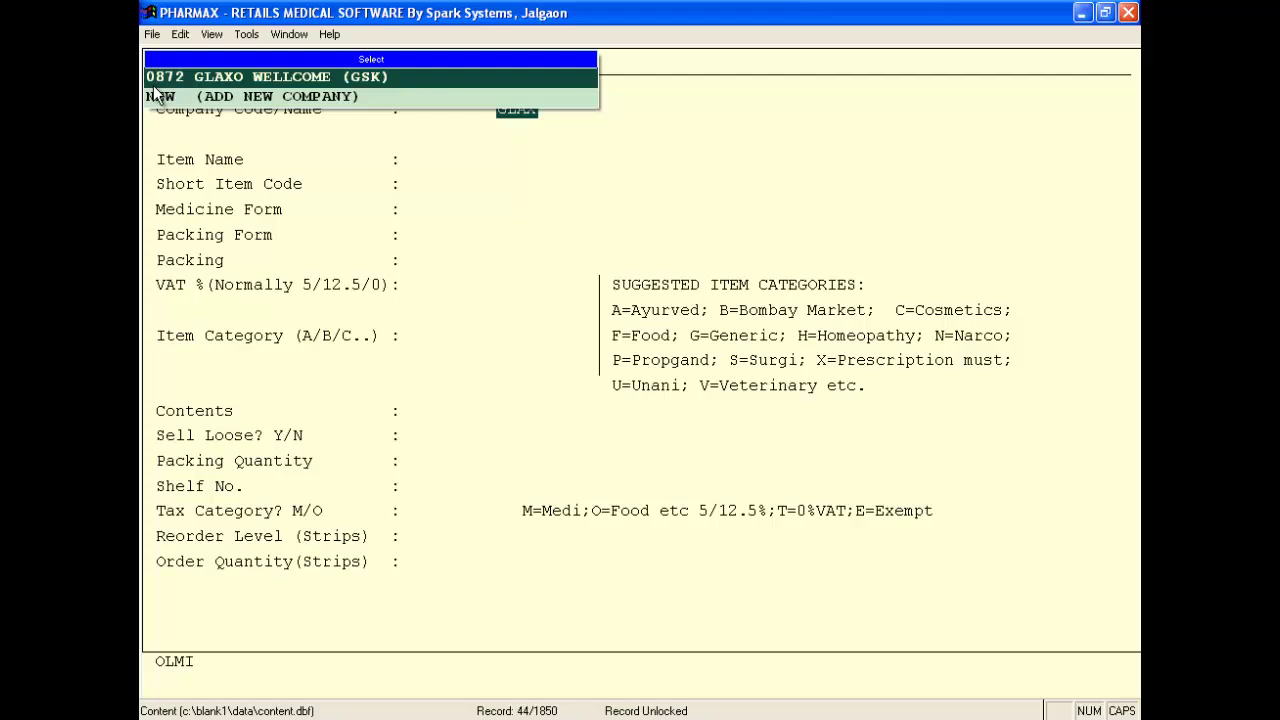
pyautogui.press('Down')
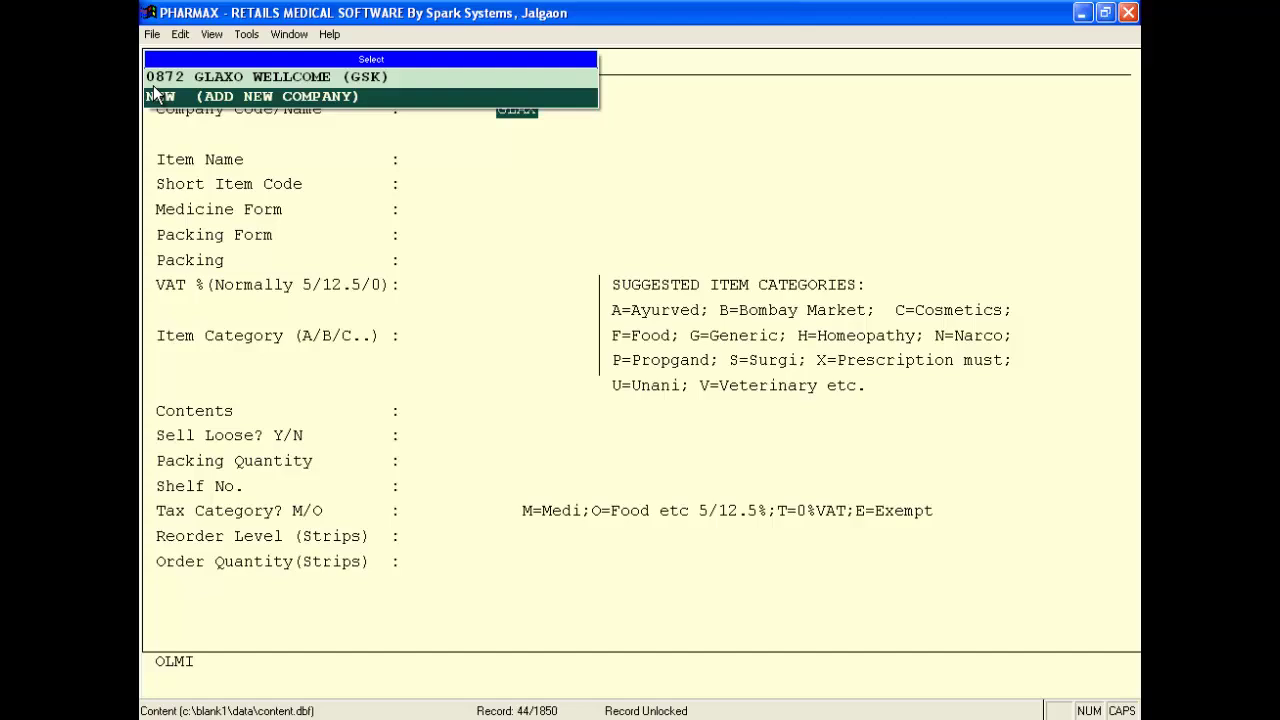
pyautogui.press('Up')
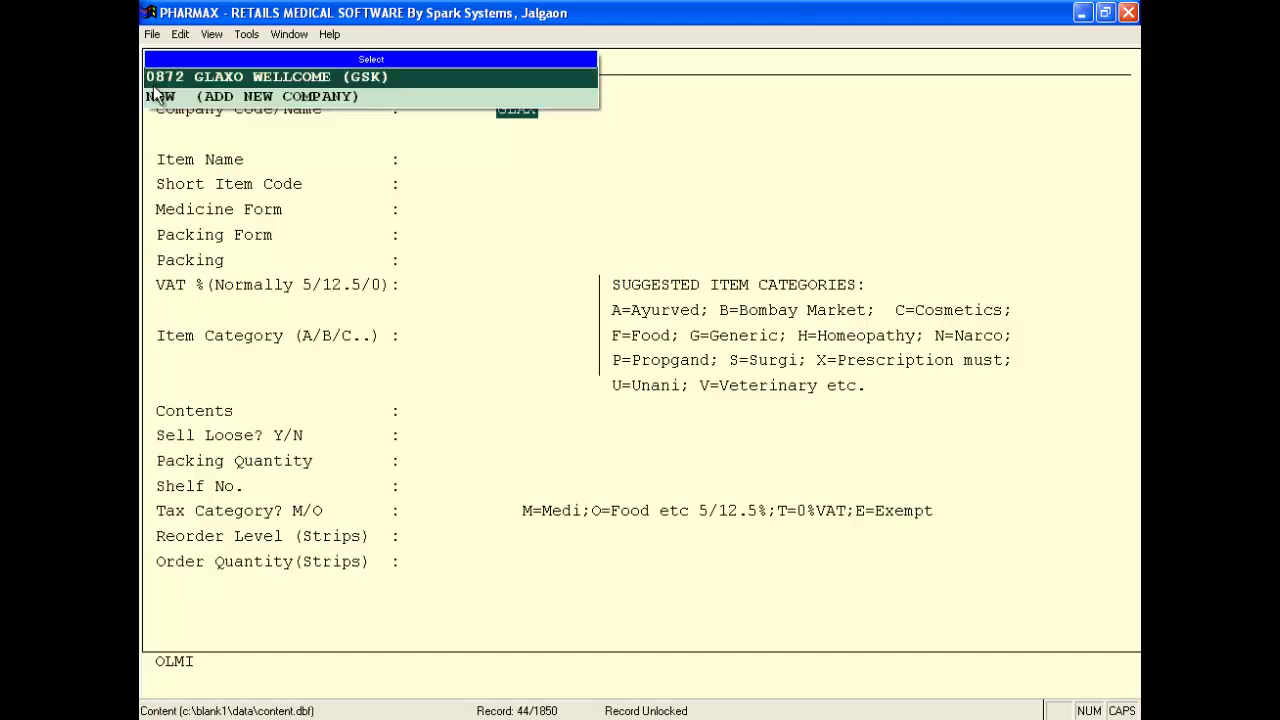
pyautogui.press('Return')
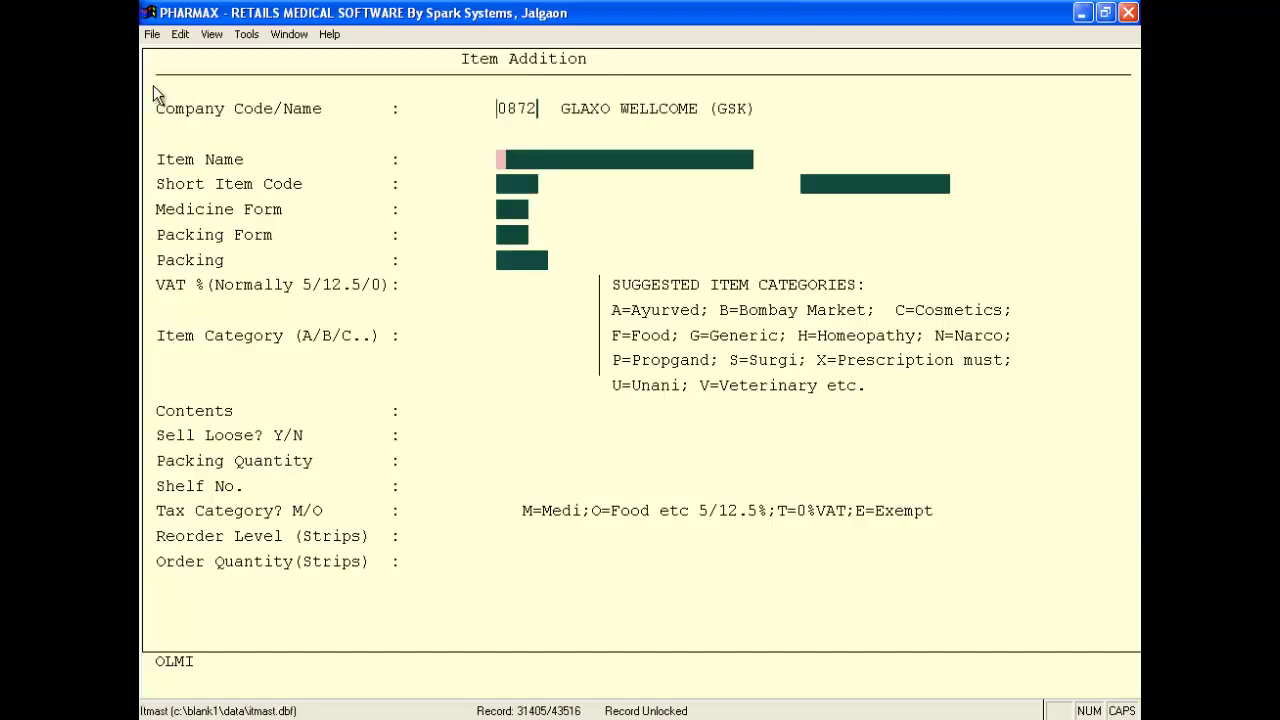
# - Name the new item OLMIPROL, leave its short item code blank and choose TABLET as the medicine form
pyautogui.write('CLMIPROL')
pyautogui.press('Return')
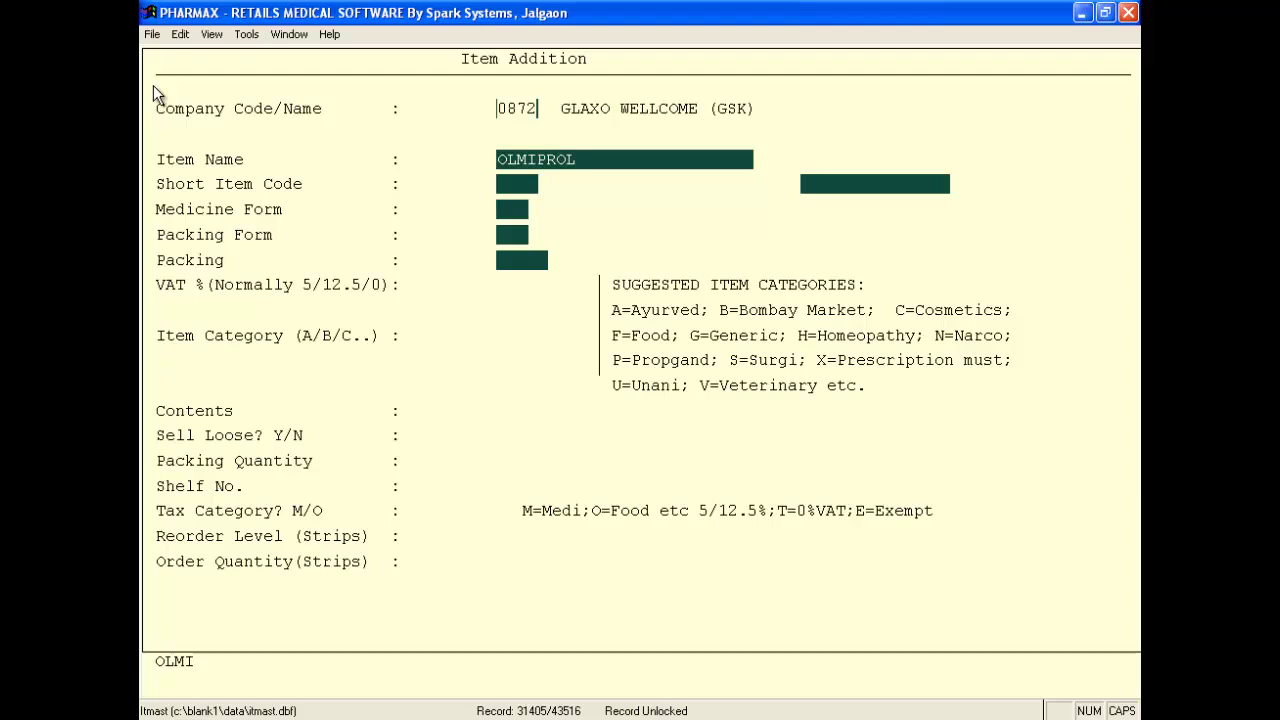
pyautogui.press('Return')
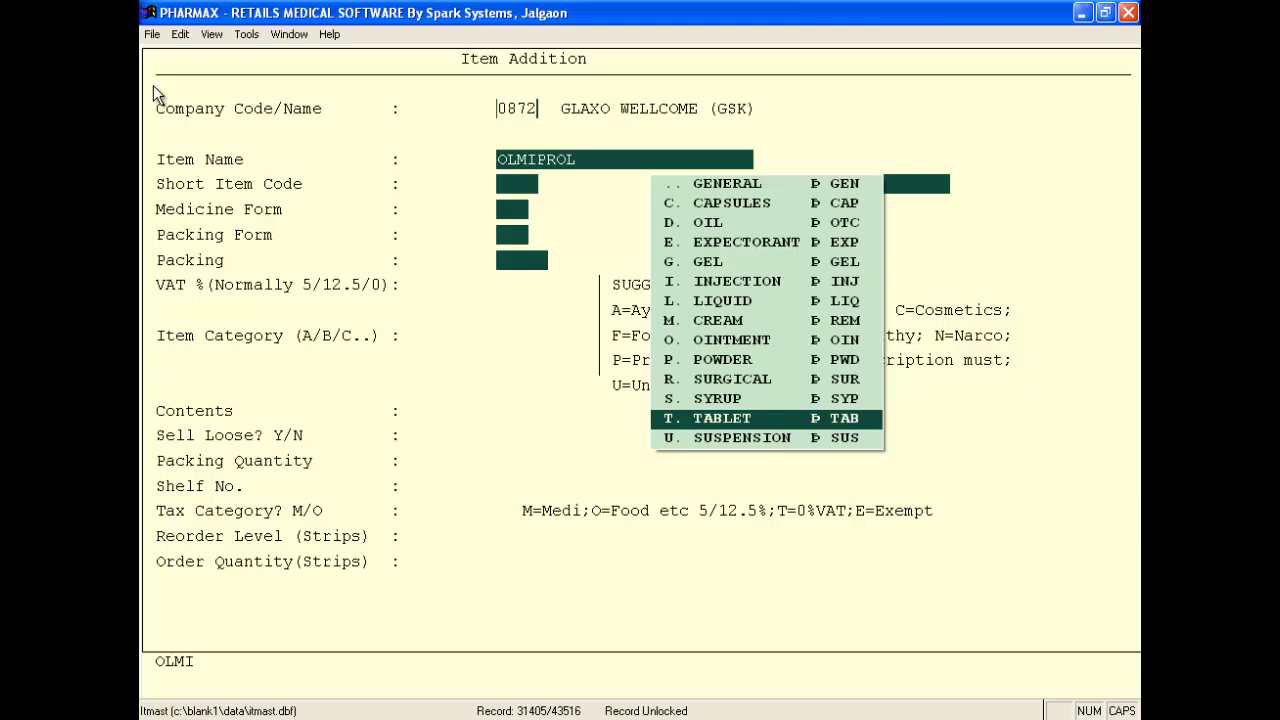
pyautogui.press('Return')
# - Choose STRIP as the packing form of the OLMIPROL item
pyautogui.press('Down')
pyautogui.press('Down')
pyautogui.press('Down')
pyautogui.press('Down')
pyautogui.press('Down')
pyautogui.press('Down')
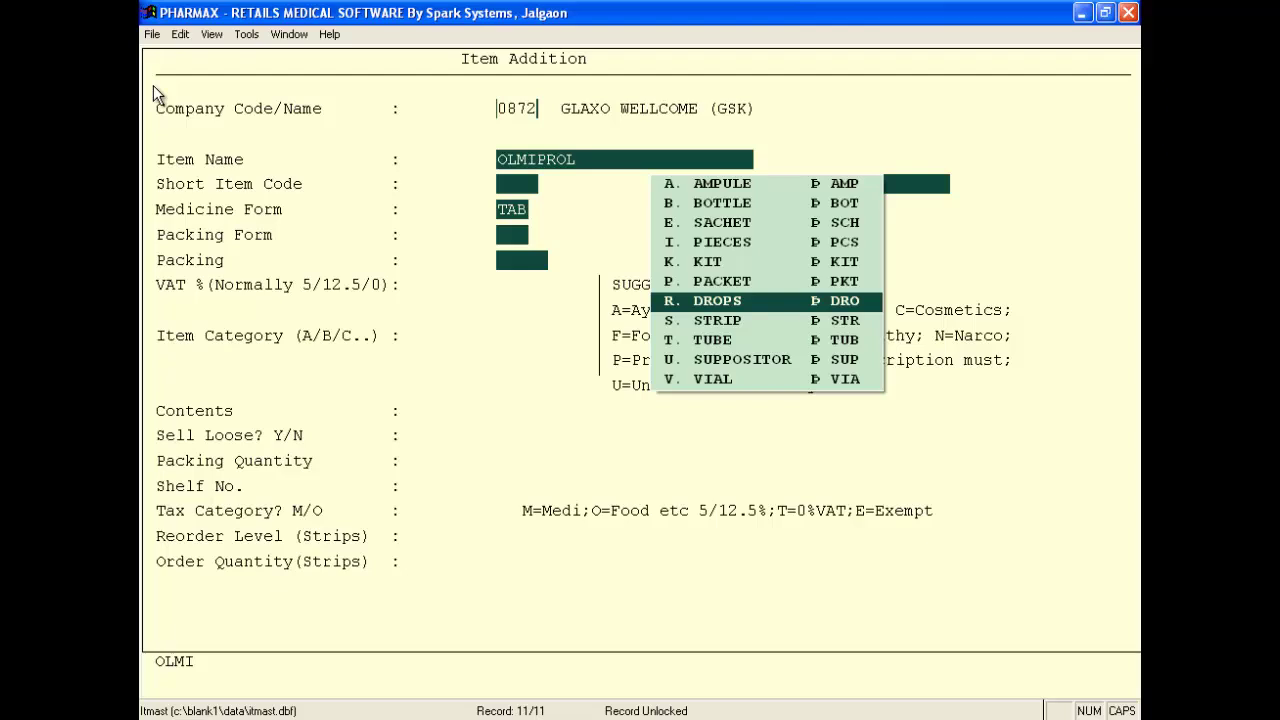
pyautogui.press('Down')
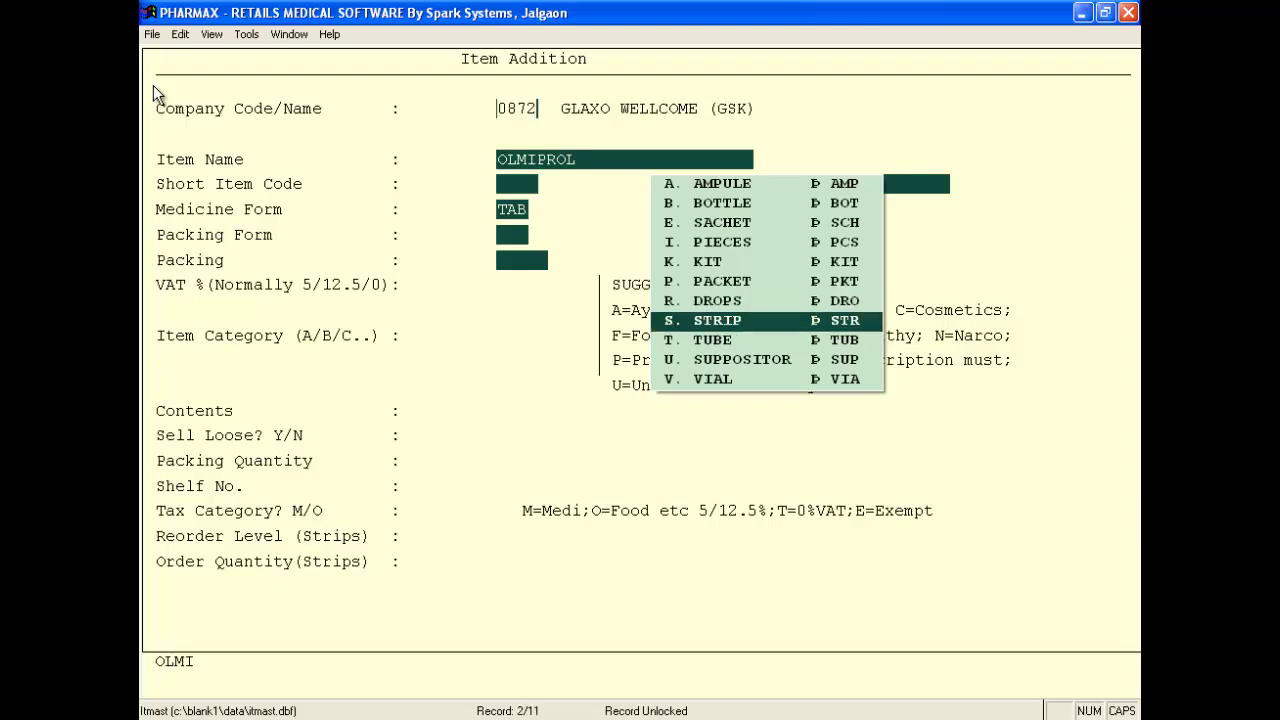
pyautogui.press('Return')
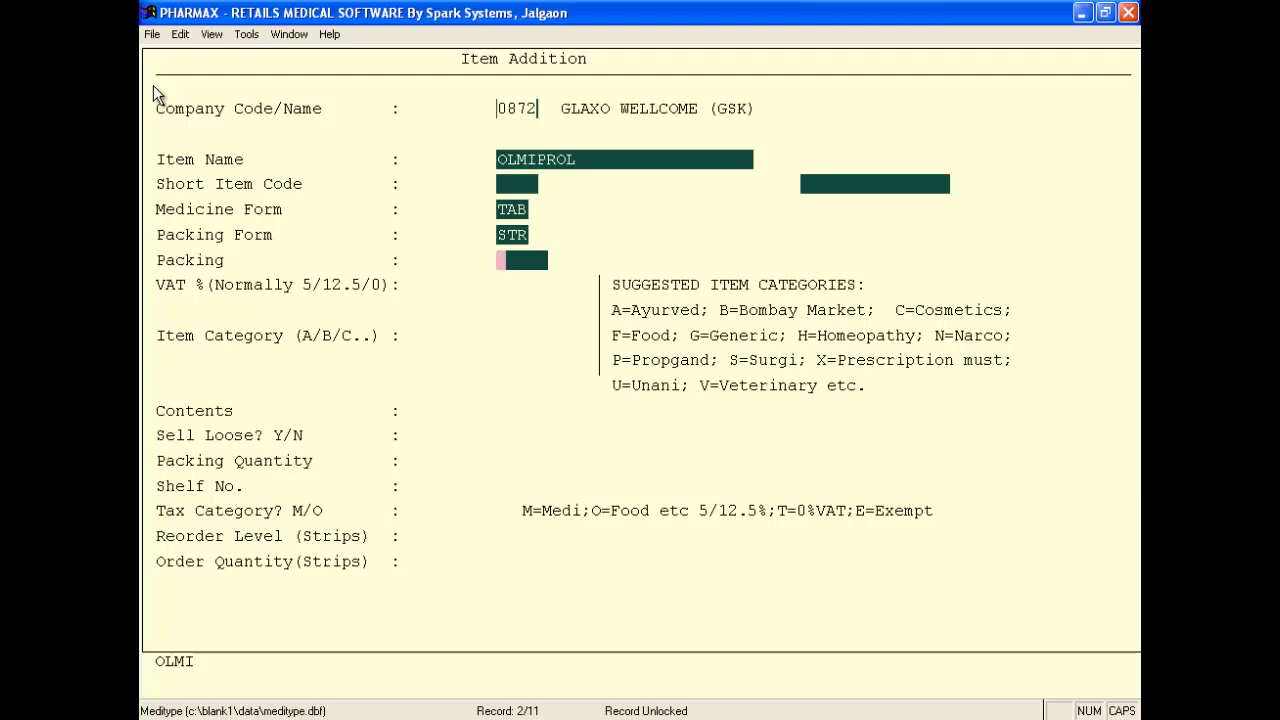
# - Set the packing to 10TAB, keep the VAT at 5.00 % and set the item category to N
pyautogui.write('10TA')
pyautogui.write('B')
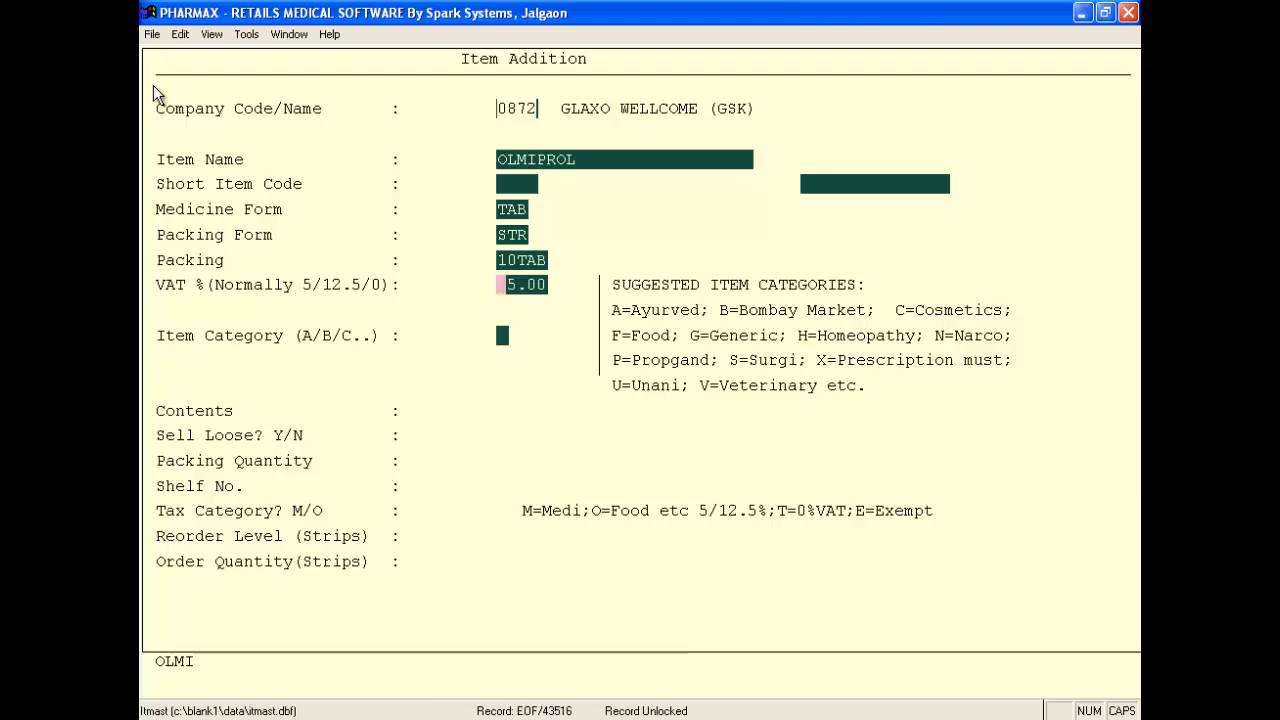
pyautogui.press('Return')
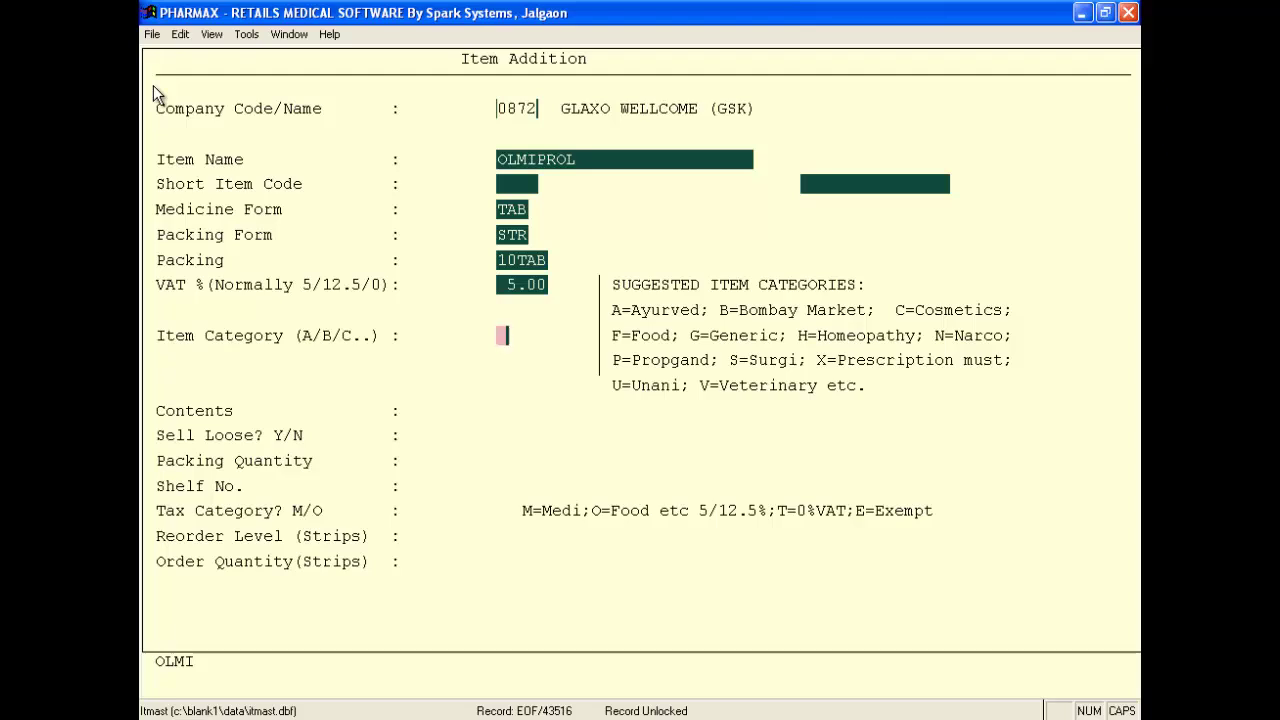
pyautogui.write('N')
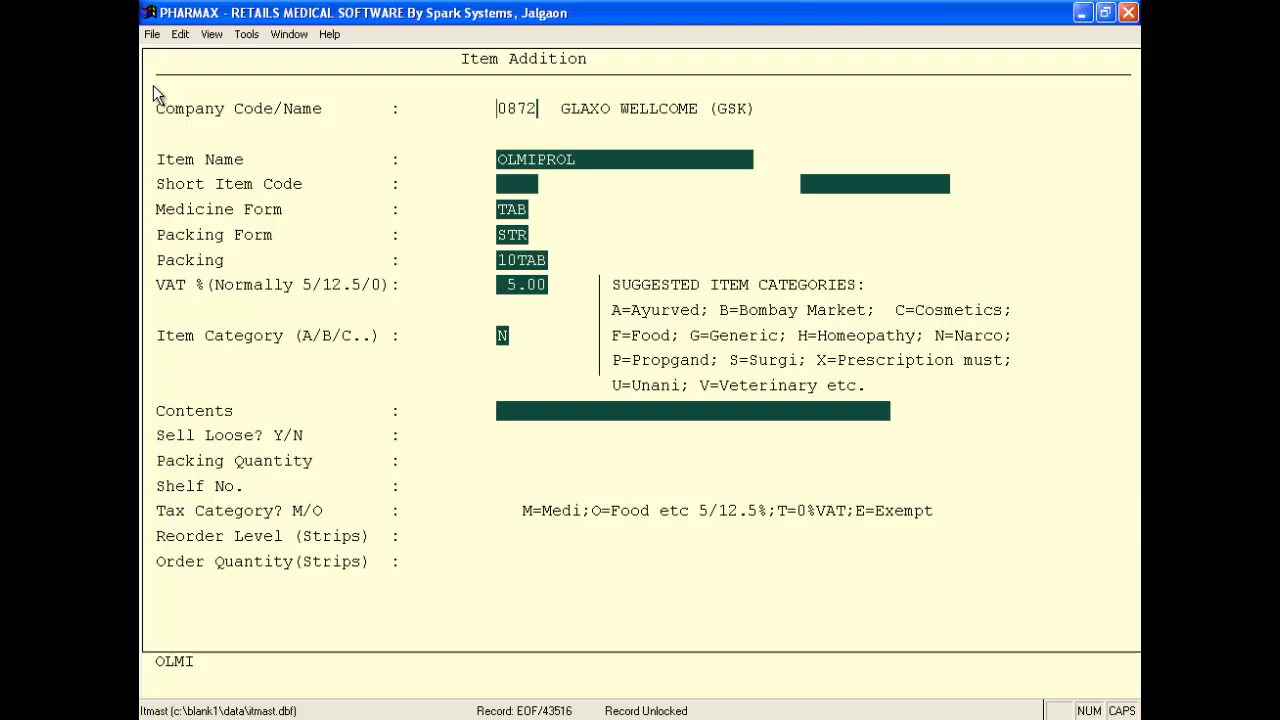
# - Look up PARA in the item's contents and choose PARACETAMOL+NIMESULIDE
pyautogui.write('PARA')
pyautogui.press('Return')
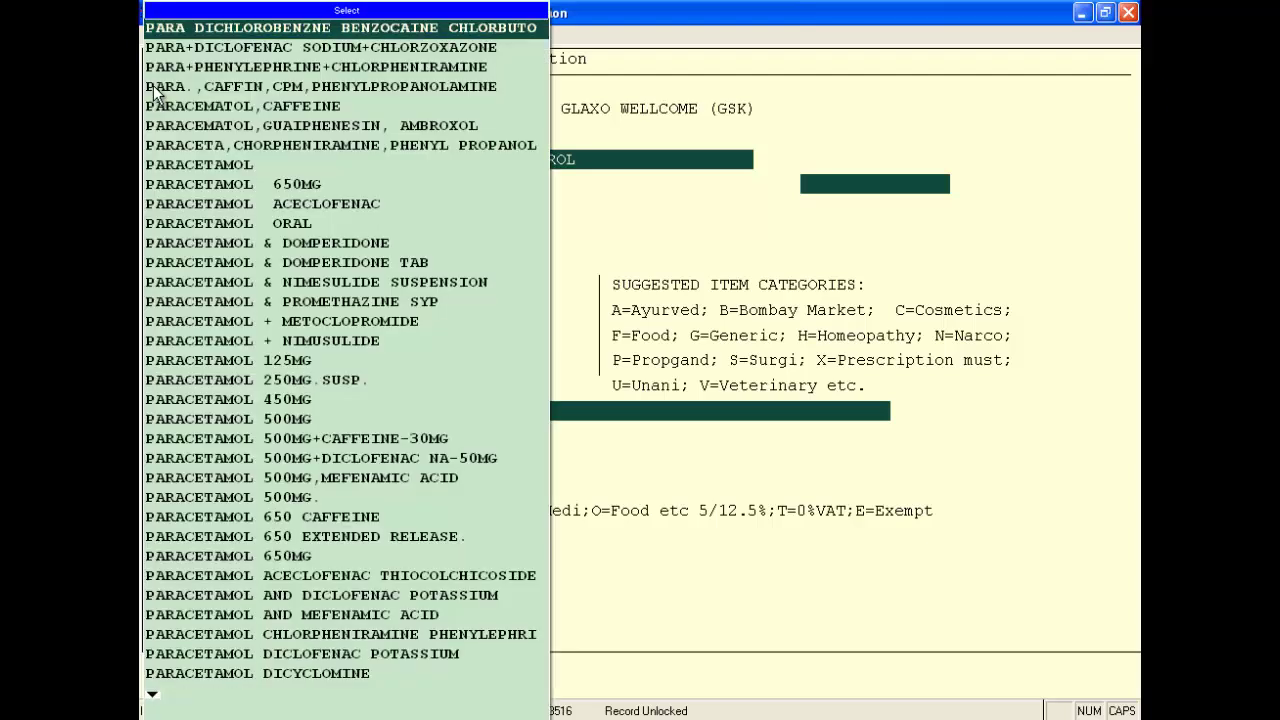
pyautogui.press('Down')
pyautogui.press('Down')
pyautogui.press('Down')
pyautogui.press('Down')
pyautogui.press('Down')
pyautogui.press('Down')
pyautogui.press('Down')
pyautogui.press('Down')
pyautogui.press('Down')
pyautogui.press('Down')
pyautogui.press('Down')
pyautogui.press('Down')
pyautogui.press('Down')
pyautogui.press('Down')
pyautogui.press('Down')
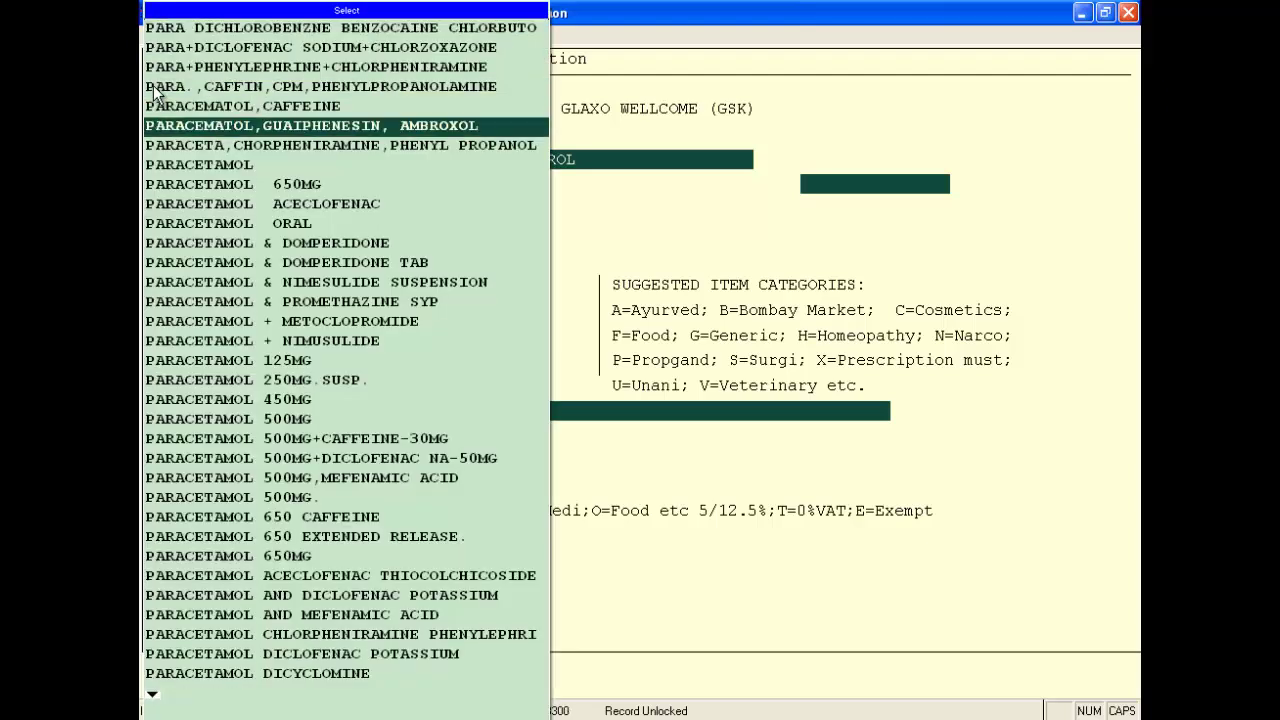
pyautogui.press('Down')
pyautogui.press('Down')
pyautogui.press('Down')
pyautogui.press('Down')
pyautogui.press('Down')
pyautogui.press('Down')
pyautogui.press('Down')
pyautogui.press('Down')
pyautogui.press('Down')
pyautogui.press('Down')
pyautogui.press('Down')
pyautogui.press('Down')
pyautogui.press('Down')
pyautogui.press('Down')
pyautogui.press('Down')
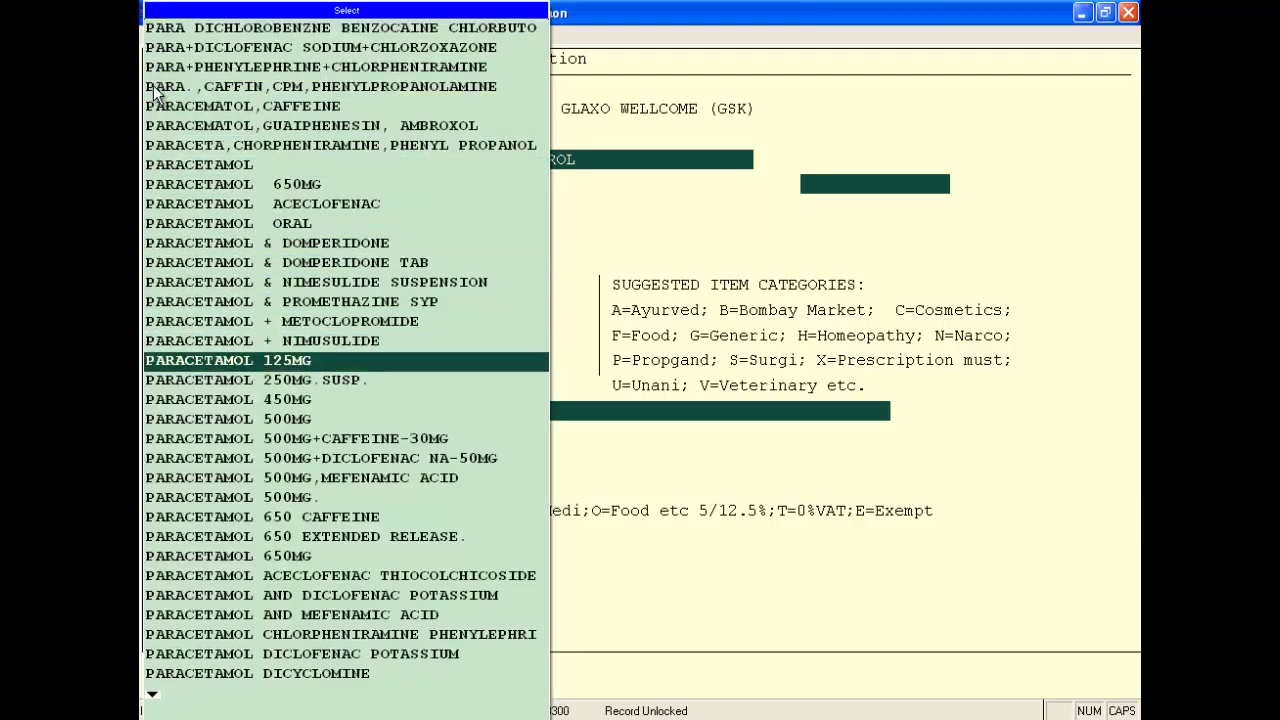
pyautogui.press('Down')
pyautogui.press('Down')
pyautogui.press('Down')
pyautogui.press('Down')
pyautogui.press('Down')
pyautogui.press('Down')
pyautogui.press('Down')
pyautogui.press('Down')
pyautogui.press('Down')
pyautogui.press('Down')
pyautogui.press('Down')
pyautogui.press('Down')
pyautogui.press('Down')
pyautogui.press('Down')
pyautogui.press('Down')
pyautogui.press('Down')
pyautogui.press('Down')
pyautogui.press('Down')
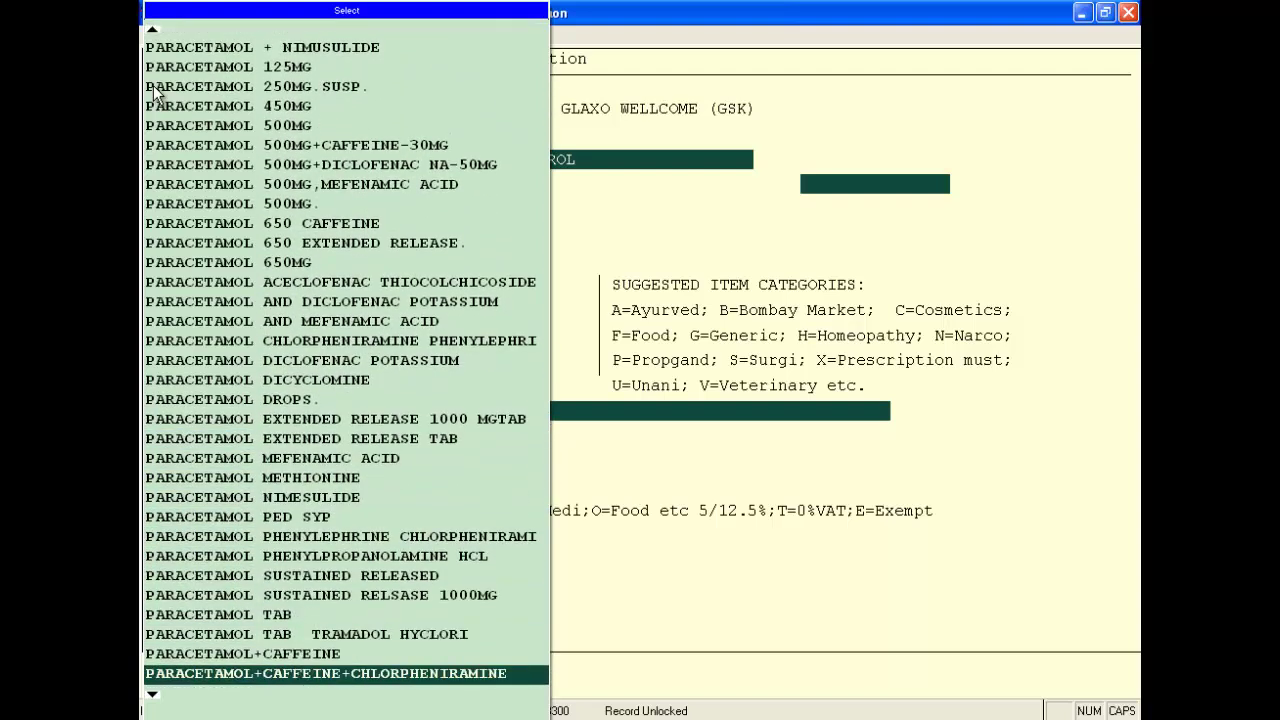
pyautogui.press('Down')
pyautogui.press('Down')
pyautogui.press('Down')
pyautogui.press('Down')
pyautogui.press('Down')
pyautogui.press('Down')
pyautogui.press('Down')
pyautogui.press('Down')
pyautogui.press('Down')
pyautogui.press('Down')
pyautogui.press('Down')
pyautogui.press('Down')
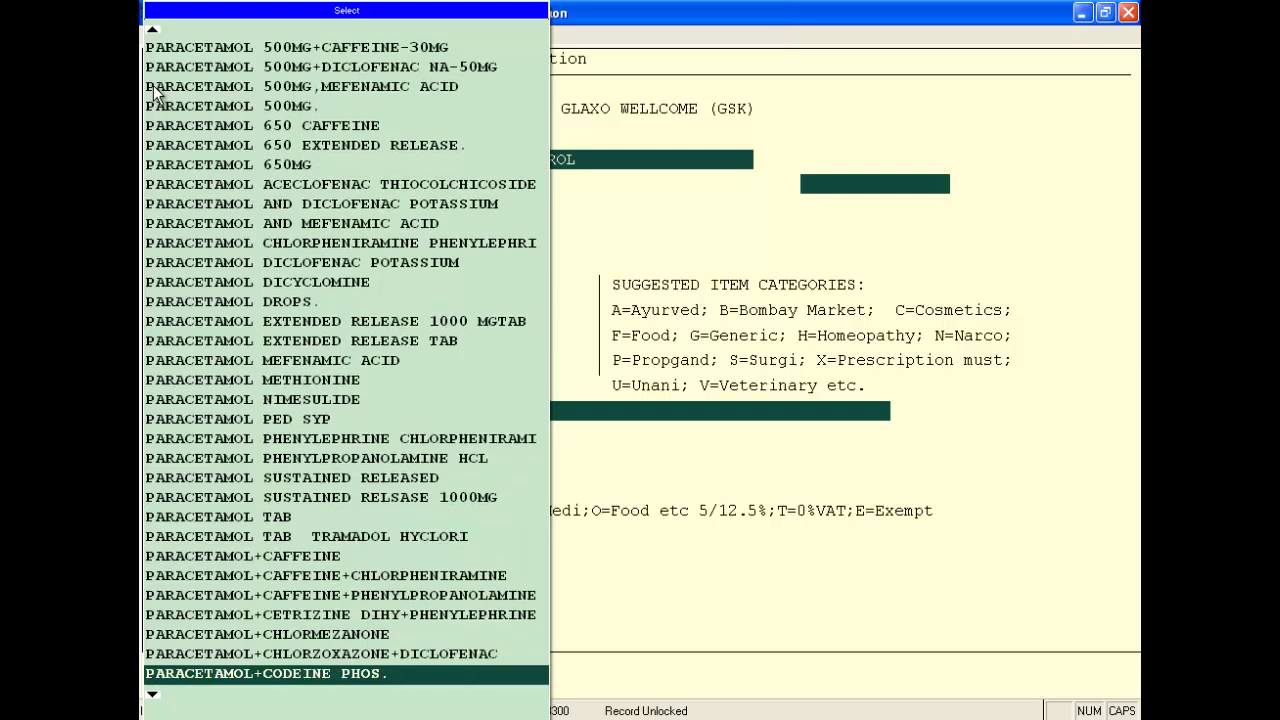
pyautogui.press('Down')
pyautogui.press('Down')
pyautogui.press('Down')
pyautogui.press('Up')
pyautogui.press('Up')
pyautogui.press('Up')
pyautogui.press('Up')
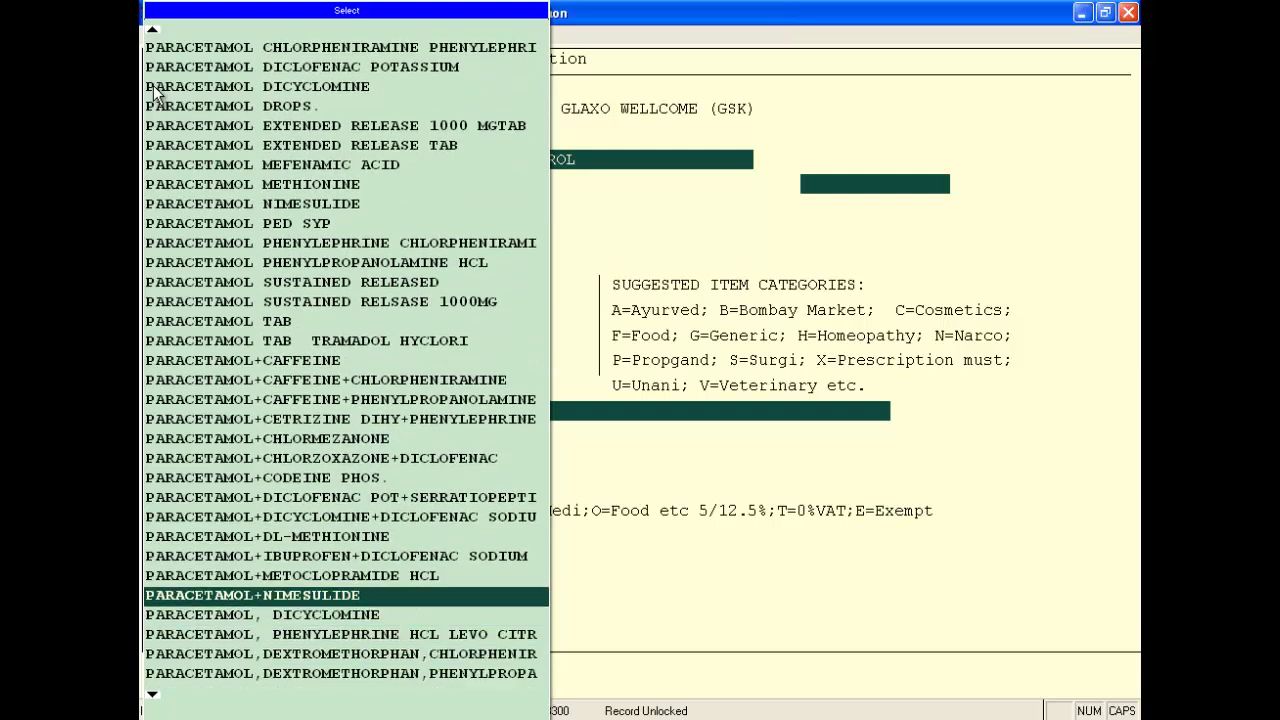
pyautogui.press('Return')
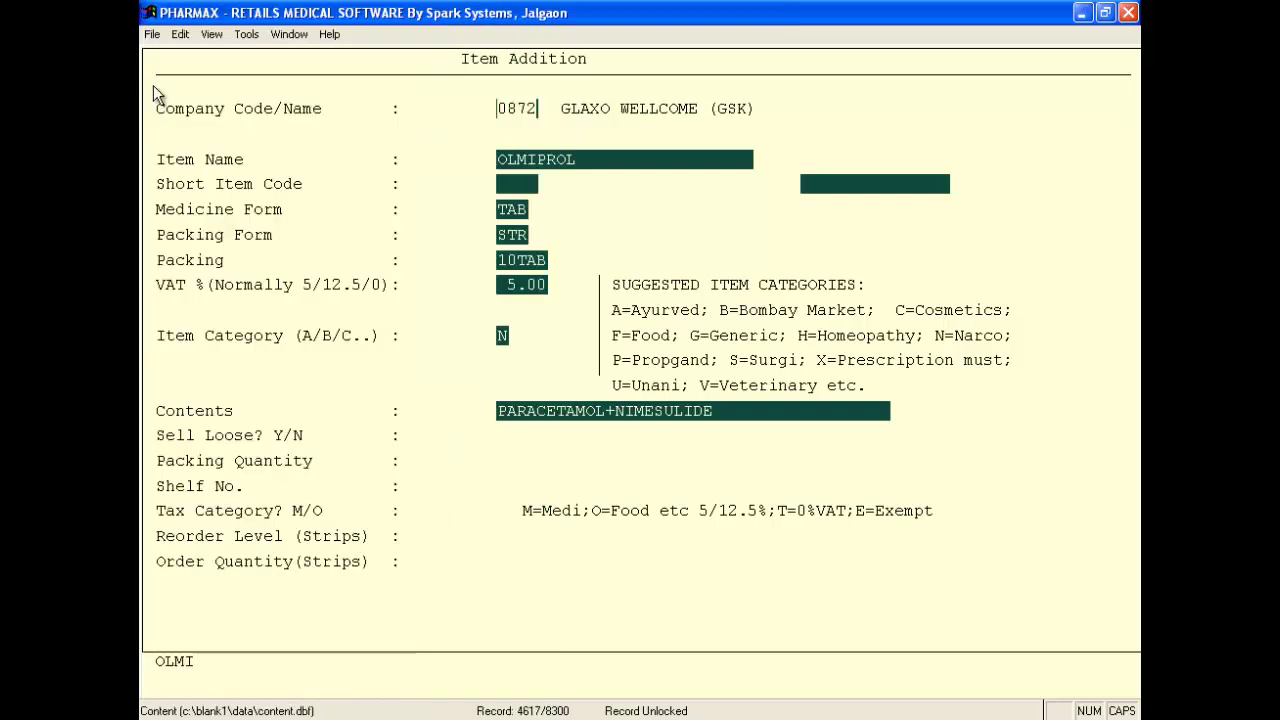
# - Accept the contents, keep Sell Loose at Y and the packing quantity at 10
pyautogui.press('Return')
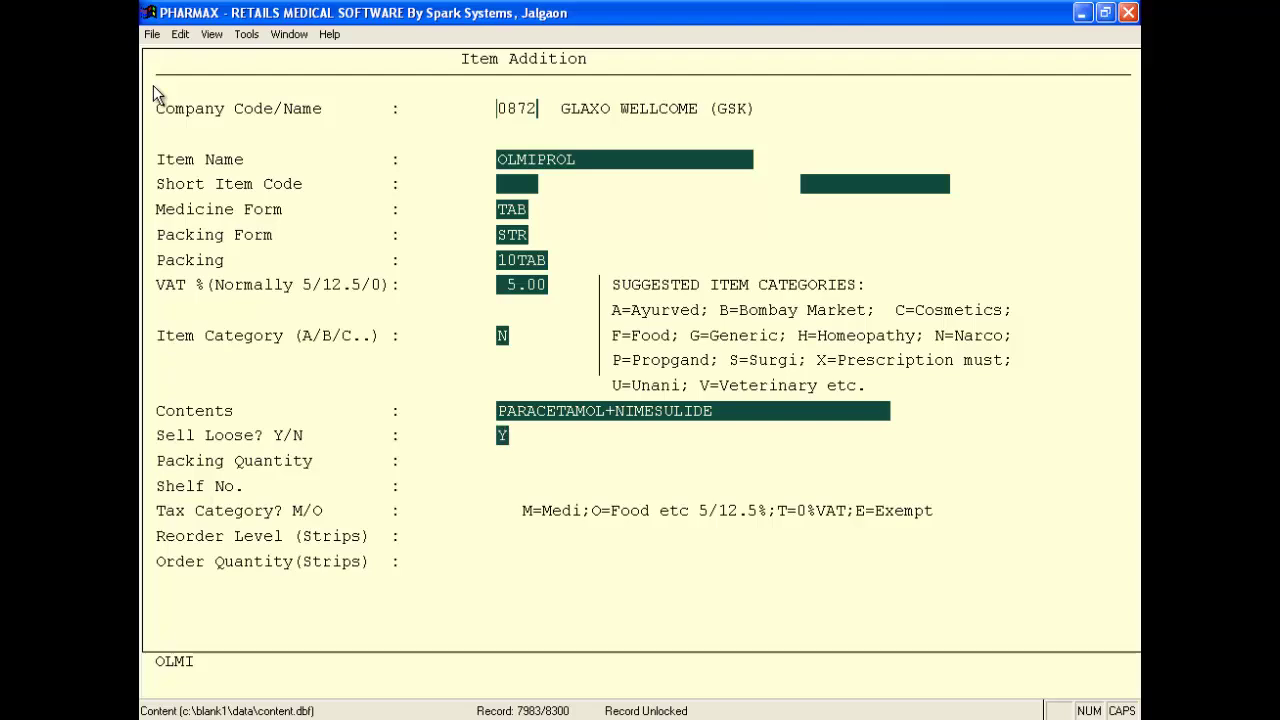
pyautogui.press('Return')
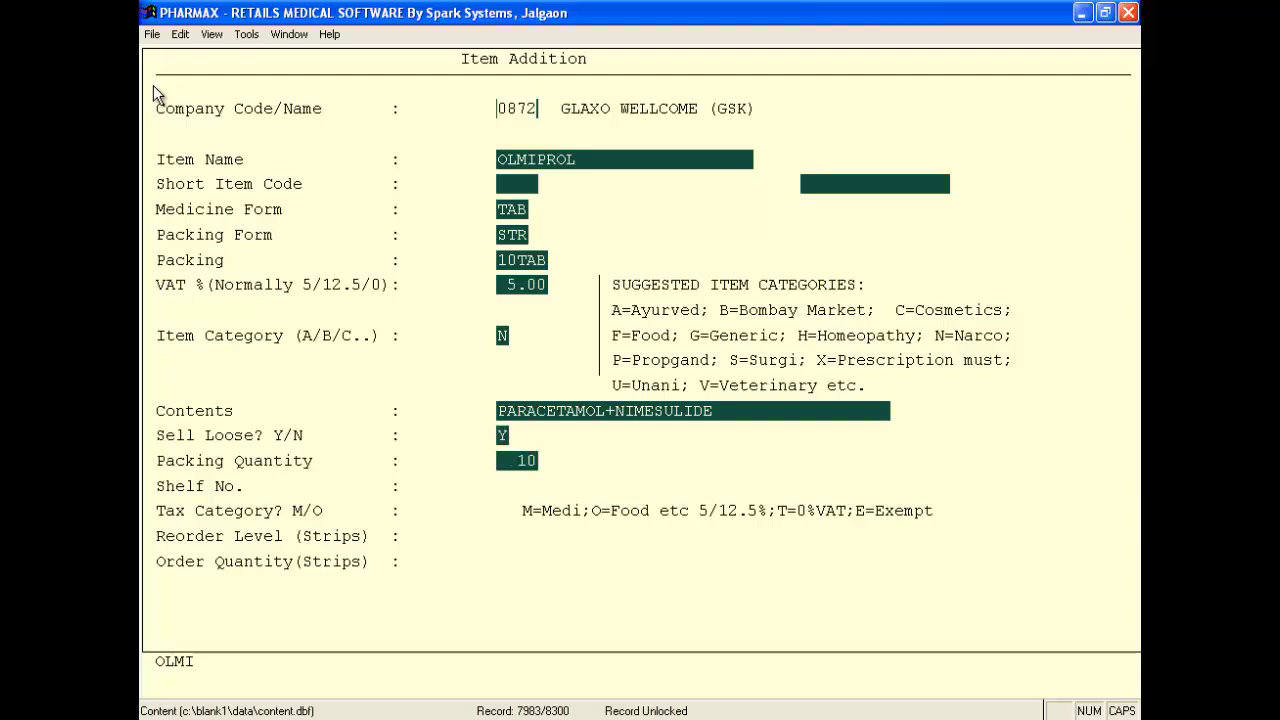
pyautogui.press('Return')
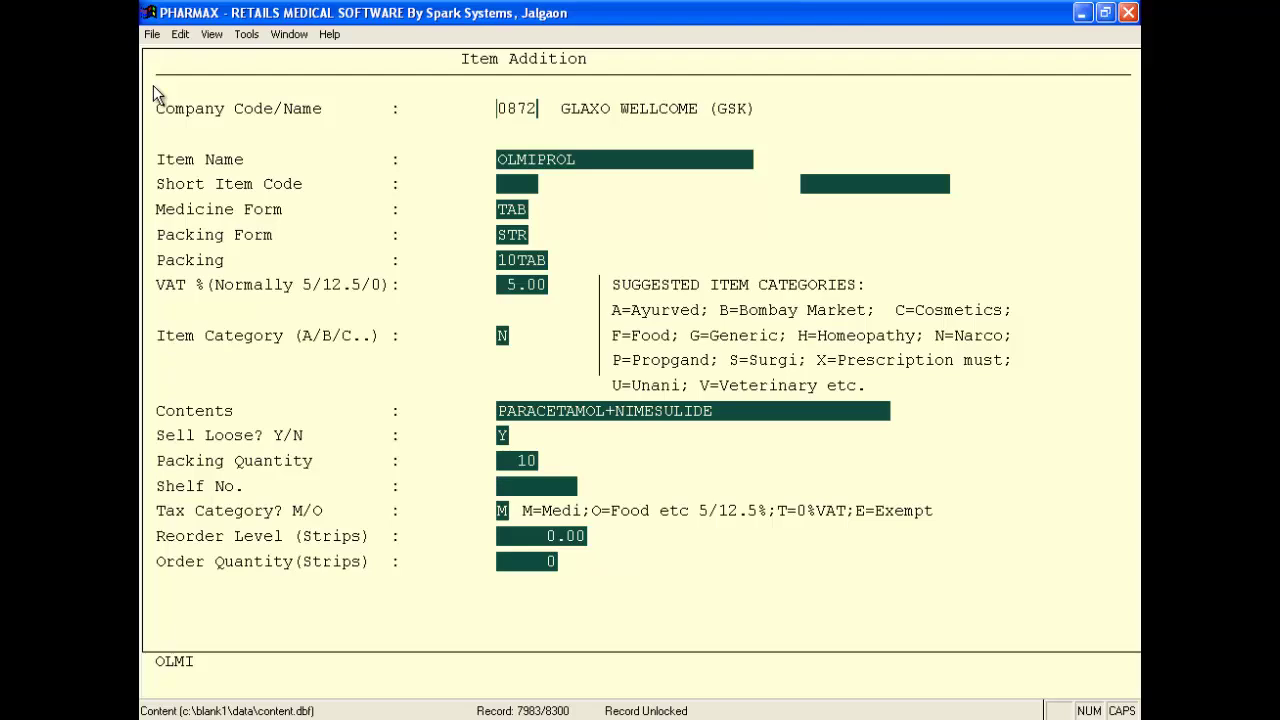
# - Leave the shelf number blank, keep tax category M and zero reorder and order quantities, and save OLMIPROL as a narcotic-category item
pyautogui.press('Return')
pyautogui.press('Return')
pyautogui.press('Return')
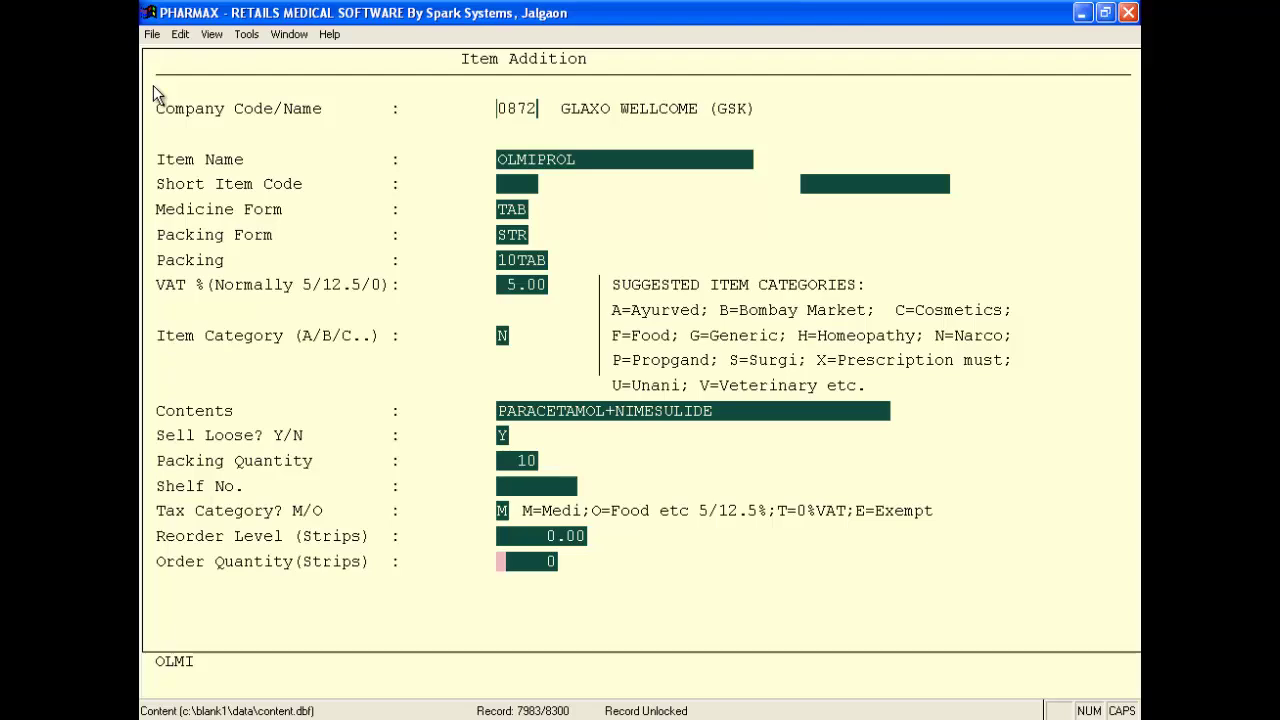
pyautogui.press('Return')
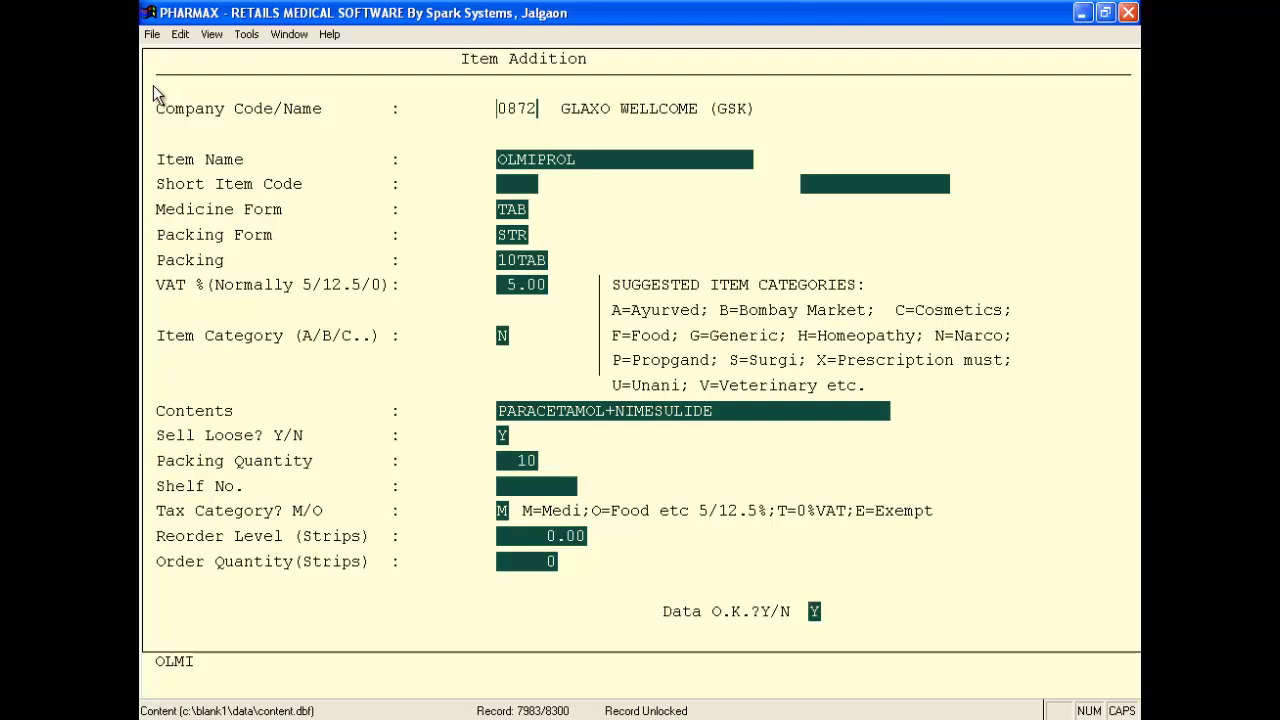
pyautogui.press('y')
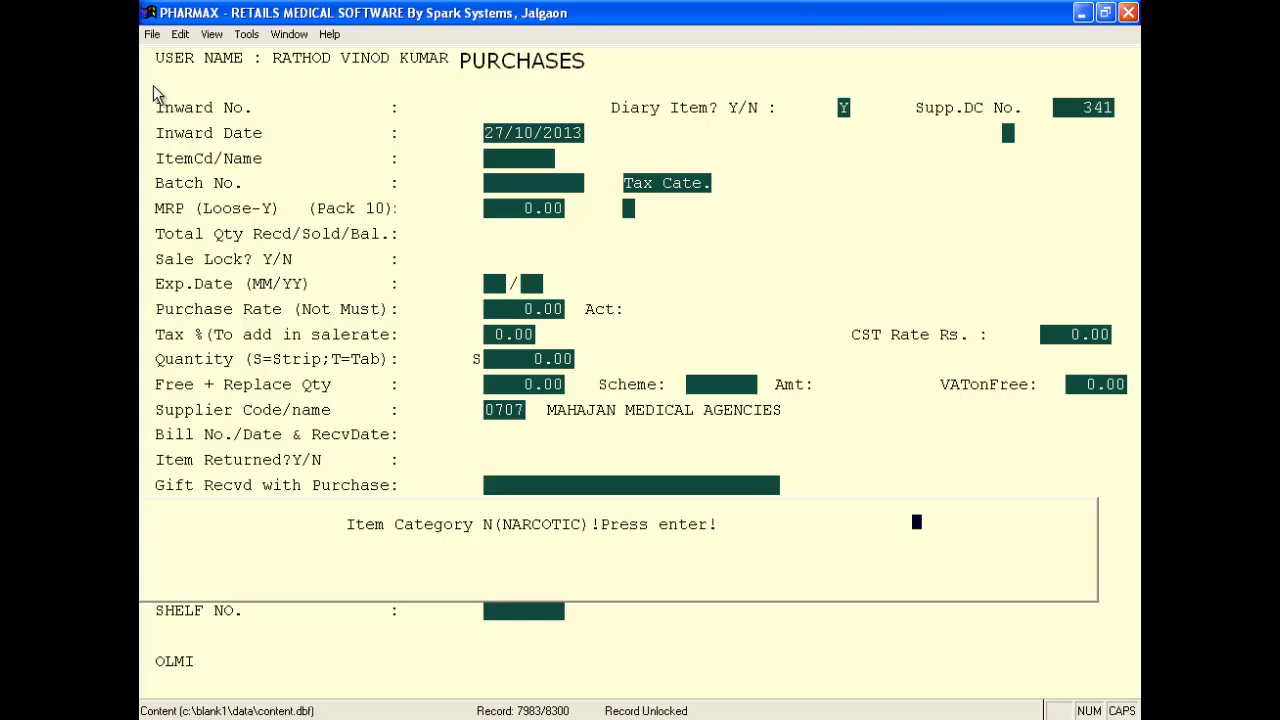
pyautogui.press('Return')
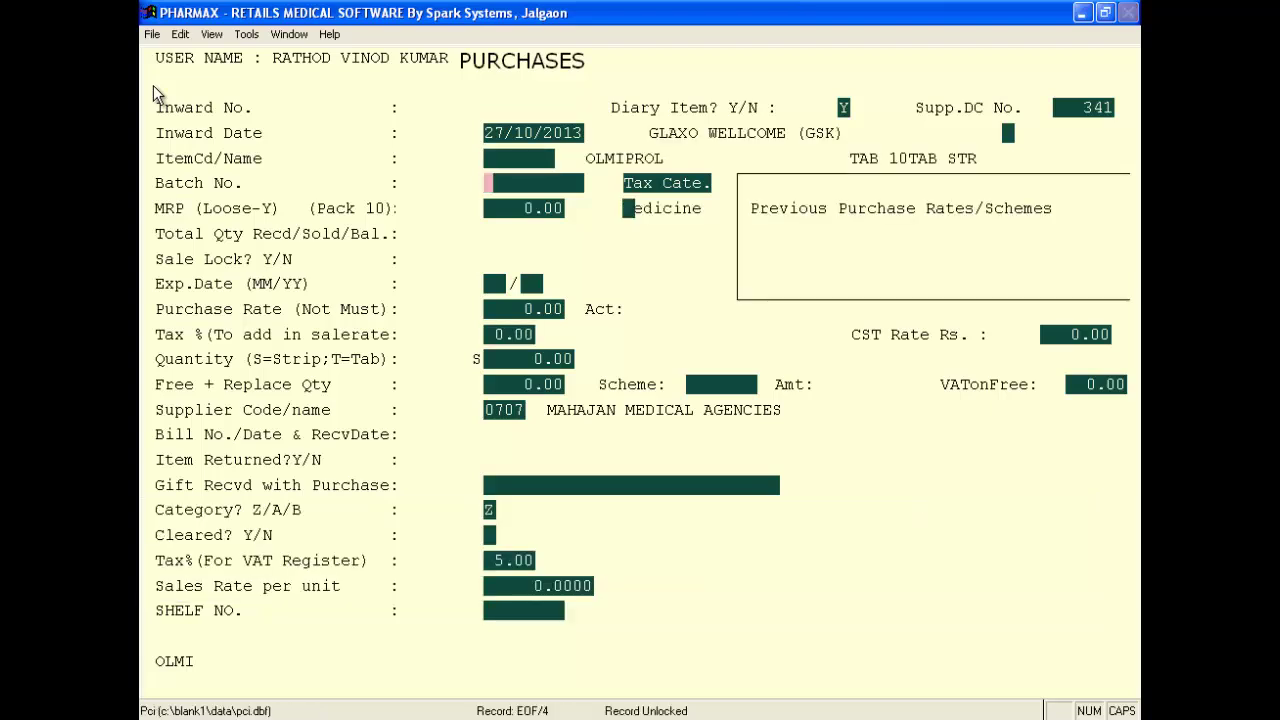
# - Enter batch 321, MRP 50.00, the Medicine tax category and expiry 01/16 for the OLMIPROL purchase
pyautogui.write('321')
pyautogui.press('Return')
pyautogui.write('50')
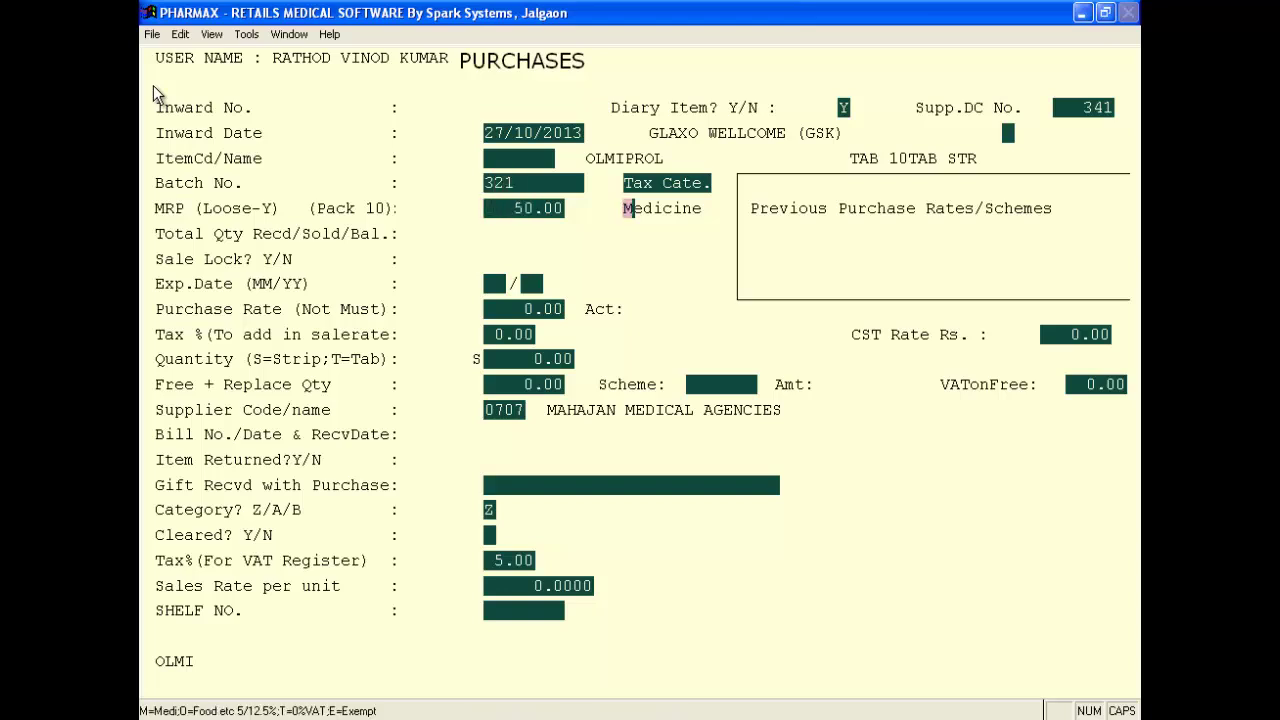
pyautogui.press('Return')
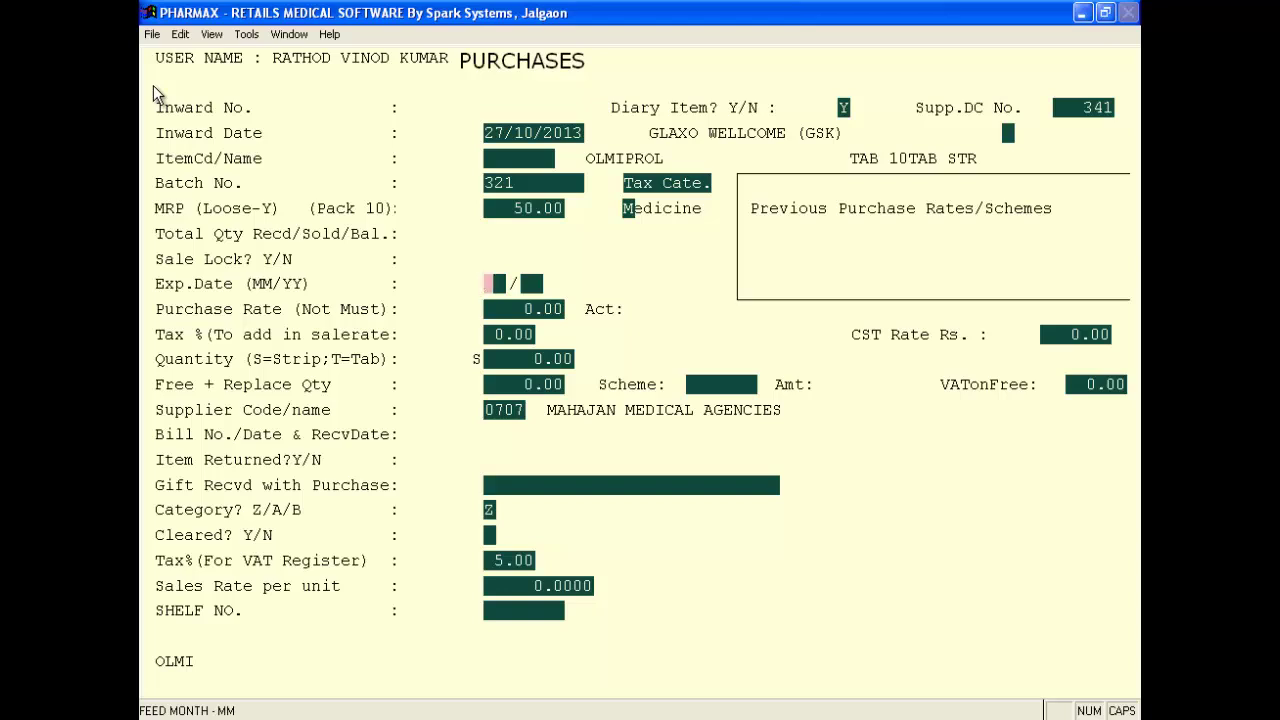
pyautogui.write('0116')
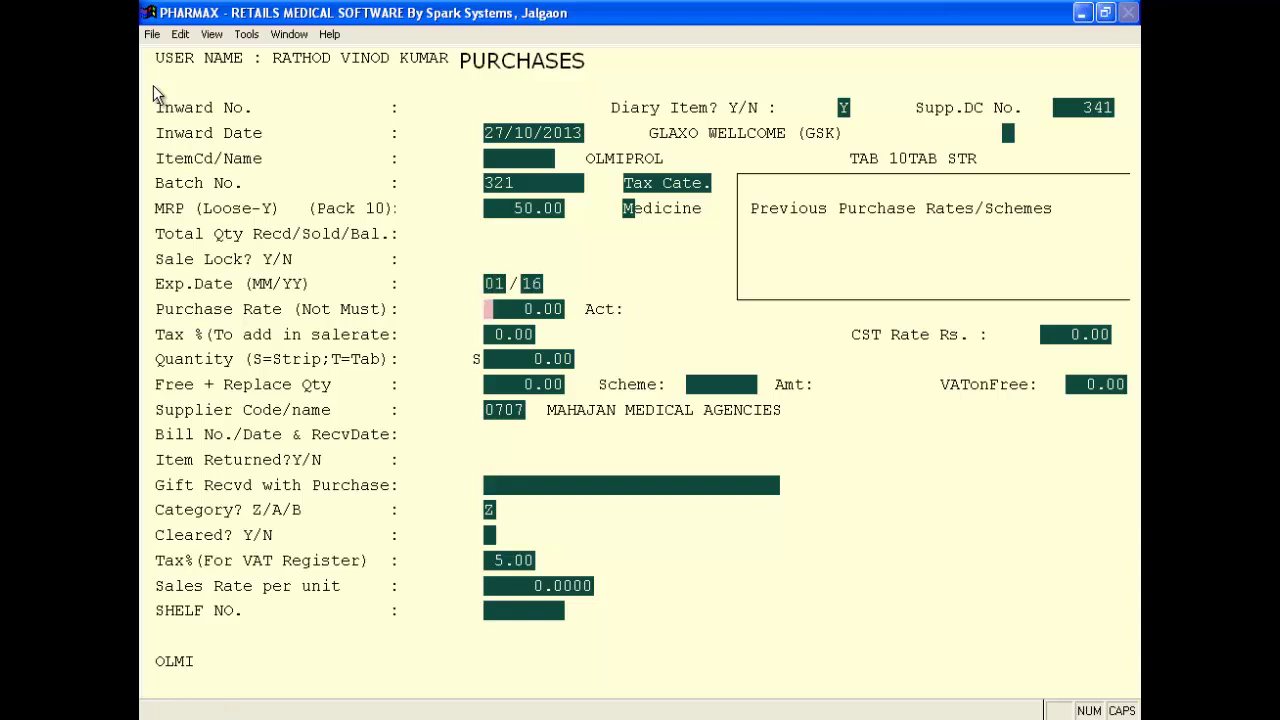
# - Set the purchase rate to 39.00 and the quantity to 10 strips without free goods, keeping Mahajan Medical Agencies as supplier
pyautogui.write('39')
pyautogui.press('Return')
pyautogui.write('10')
pyautogui.press('Return')
pyautogui.press('Return')
pyautogui.press('Return')
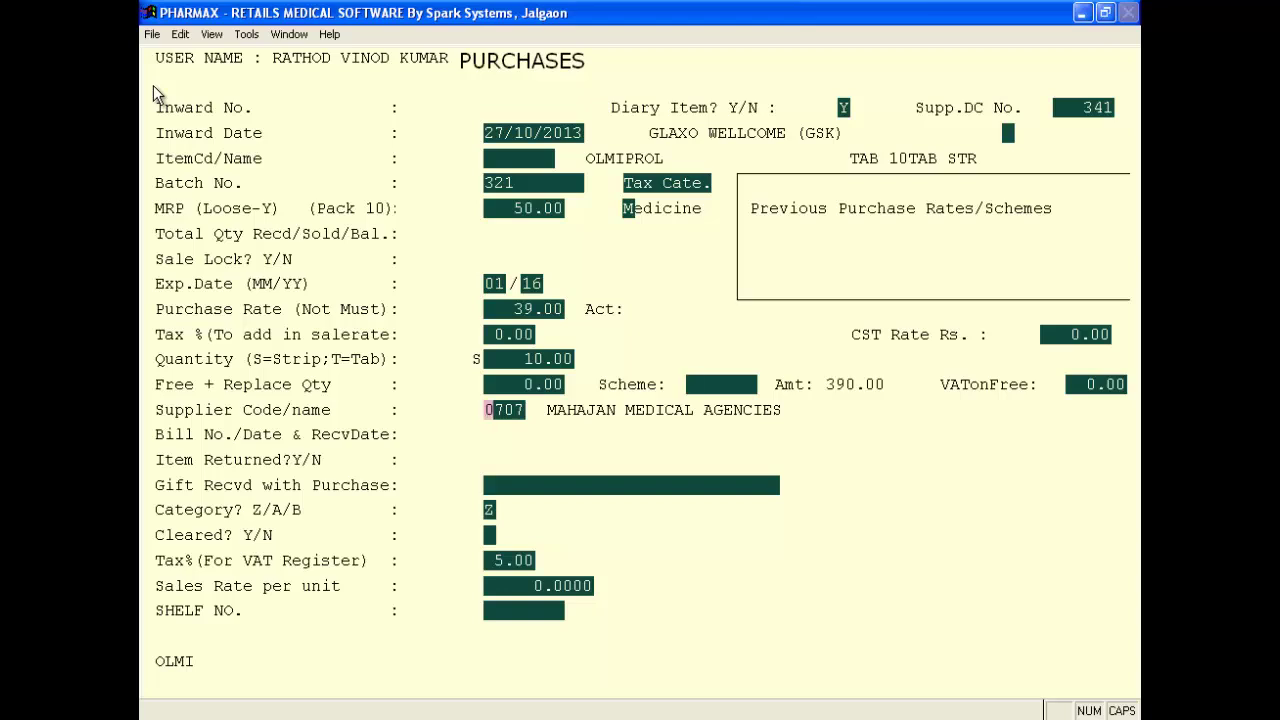
pyautogui.press('Return')
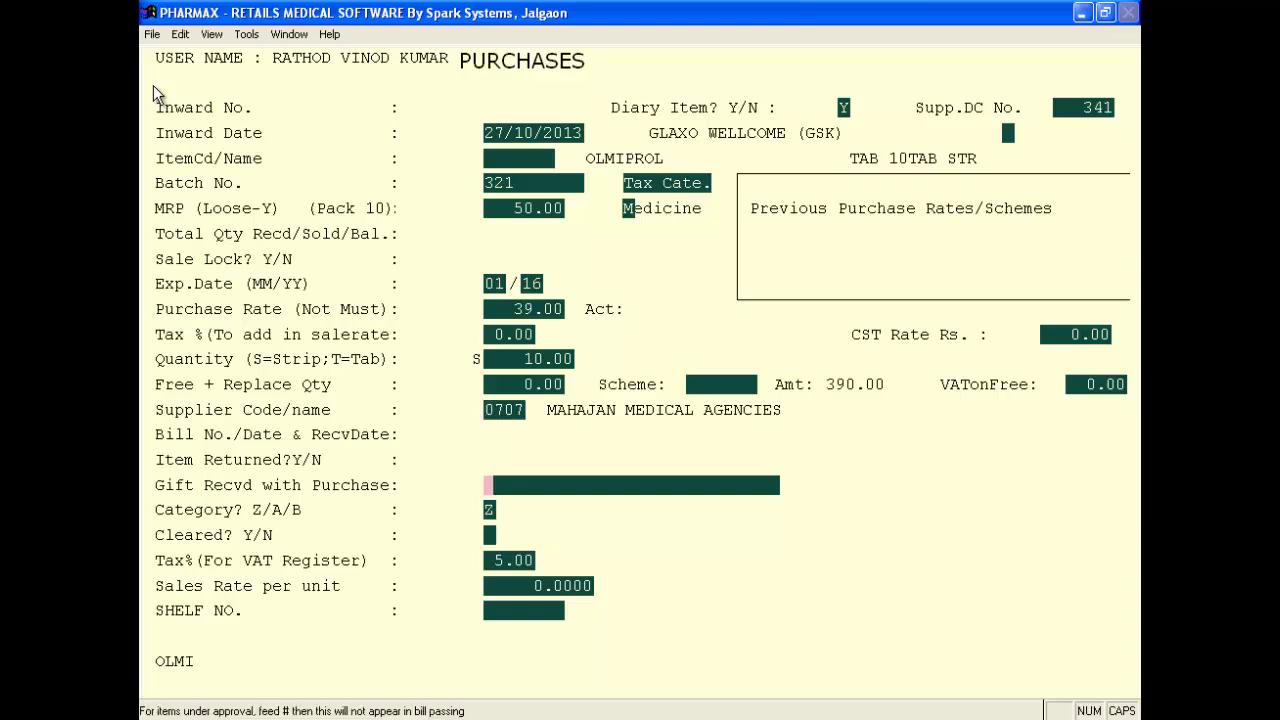
# - Leave the gift blank, keep category Z, mark the item as cleared with Y and save the OLMIPROL purchase record
pyautogui.press('Return')
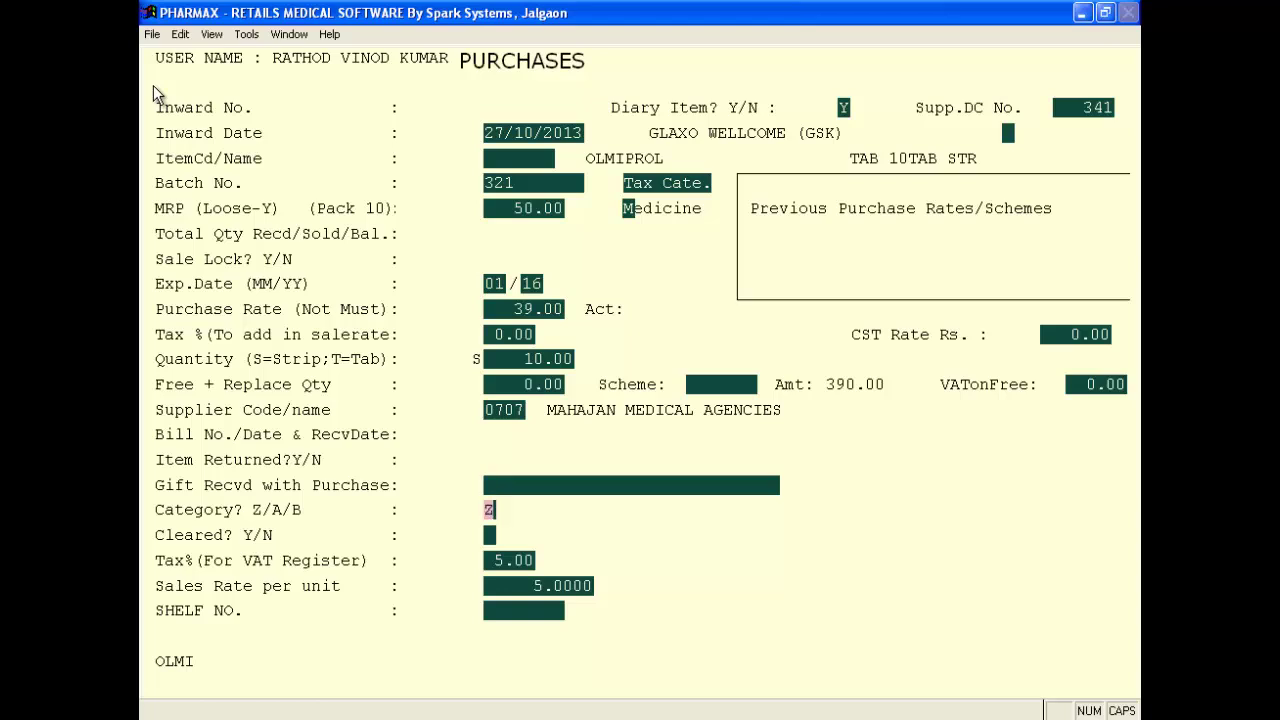
pyautogui.write('Y')
pyautogui.press('Return')
pyautogui.press('Return')
pyautogui.press('Return')
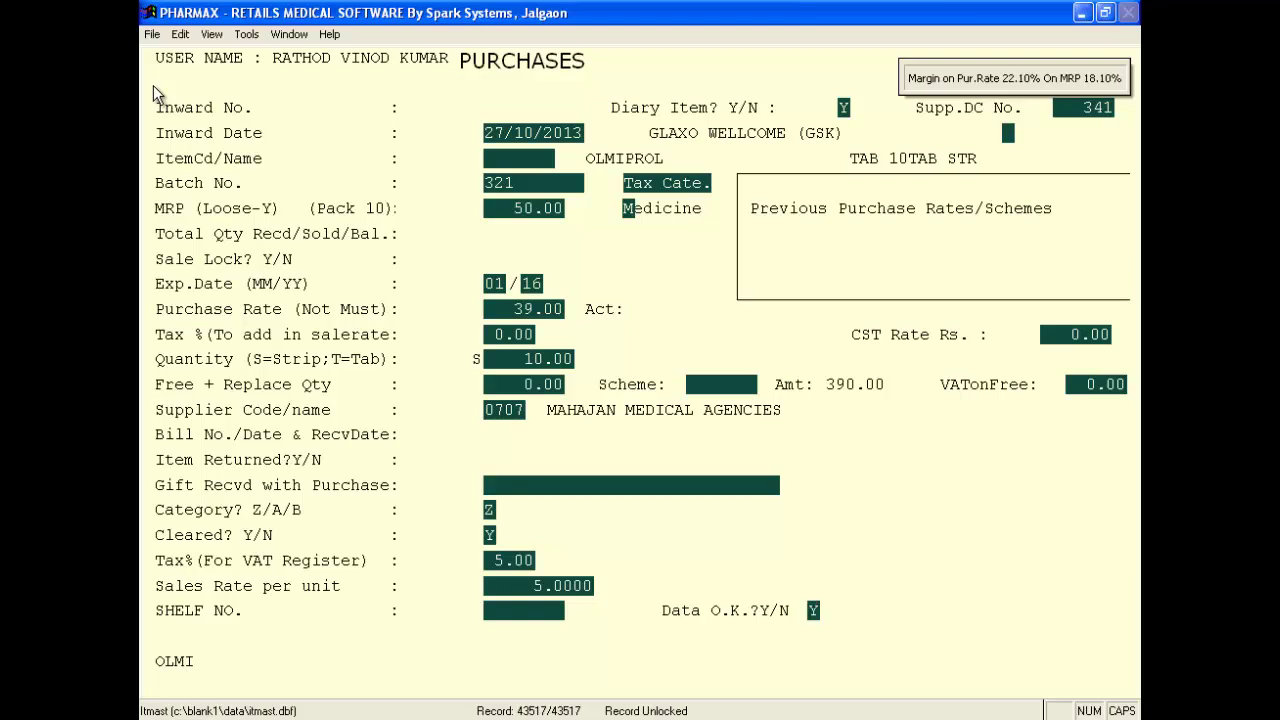
pyautogui.press('Return')
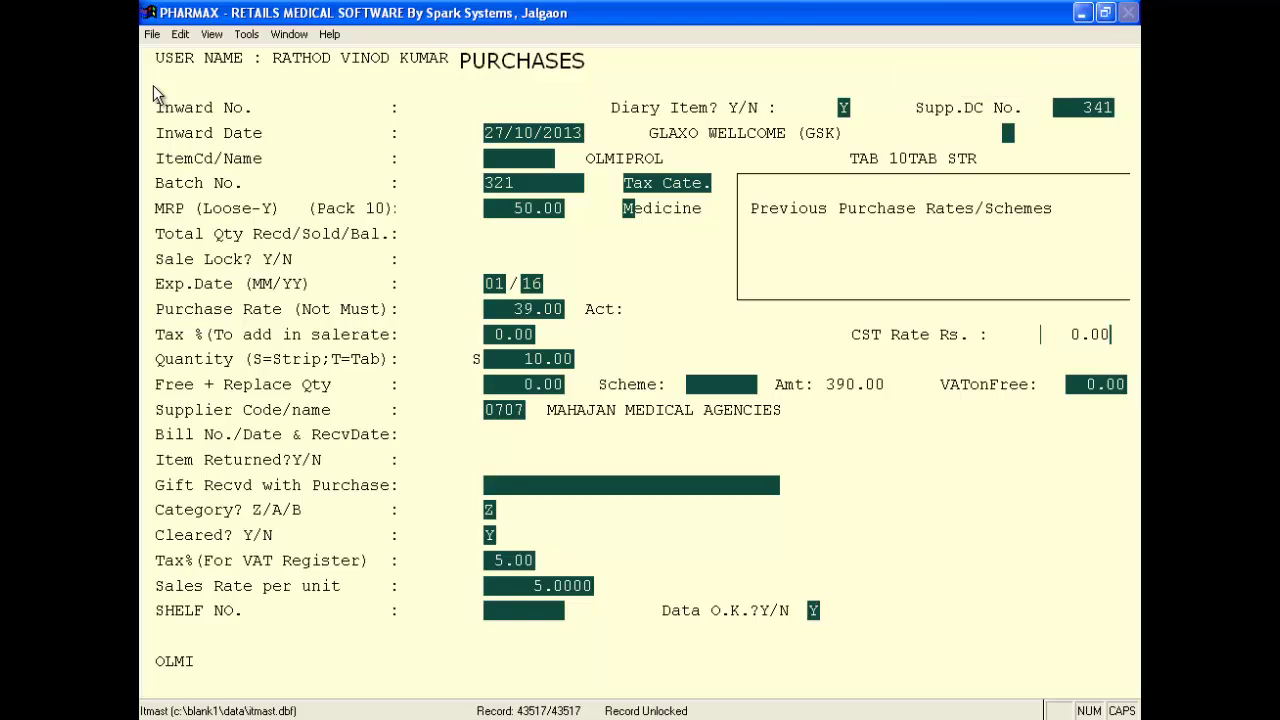
pyautogui.press('Return')
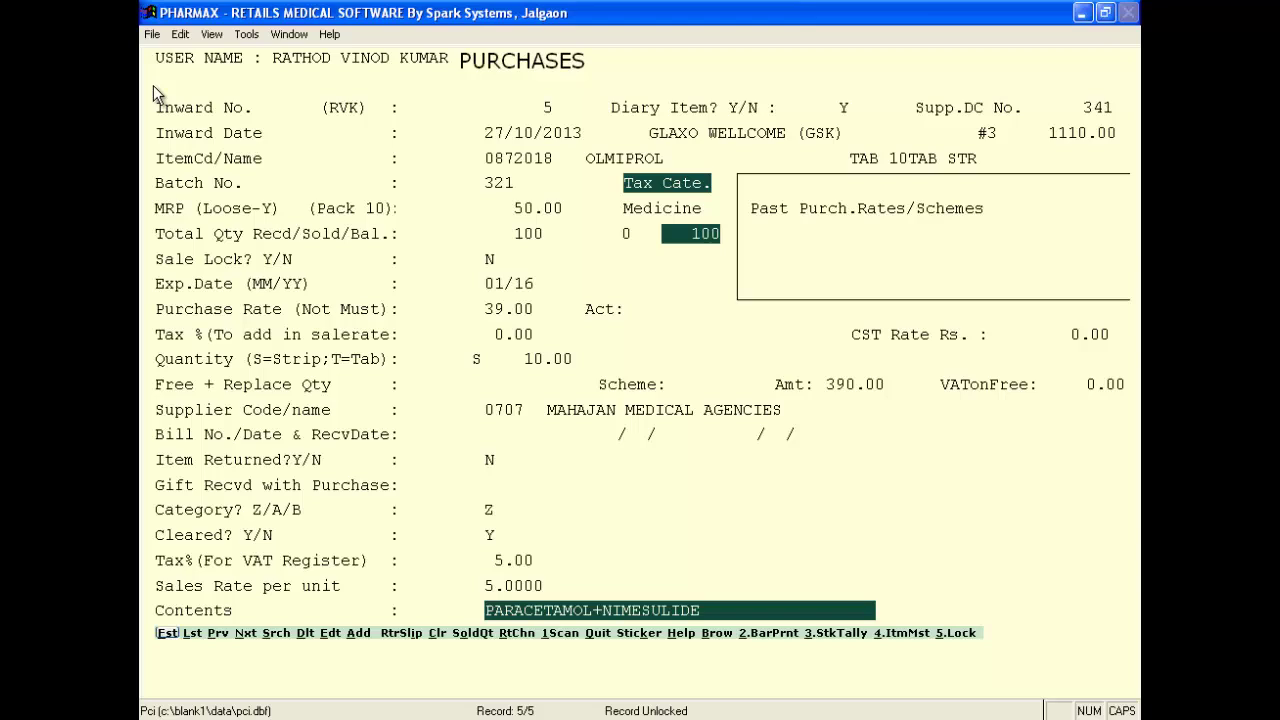
# - Start a search of the purchase records by item and date, option 4
pyautogui.press('Right')
pyautogui.press('Right')
pyautogui.press('Right')
pyautogui.press('Right')
pyautogui.press('Right')
pyautogui.press('Right')
pyautogui.press('Right')
pyautogui.press('Left')
pyautogui.press('Left')
pyautogui.press('Left')
pyautogui.press('Return')
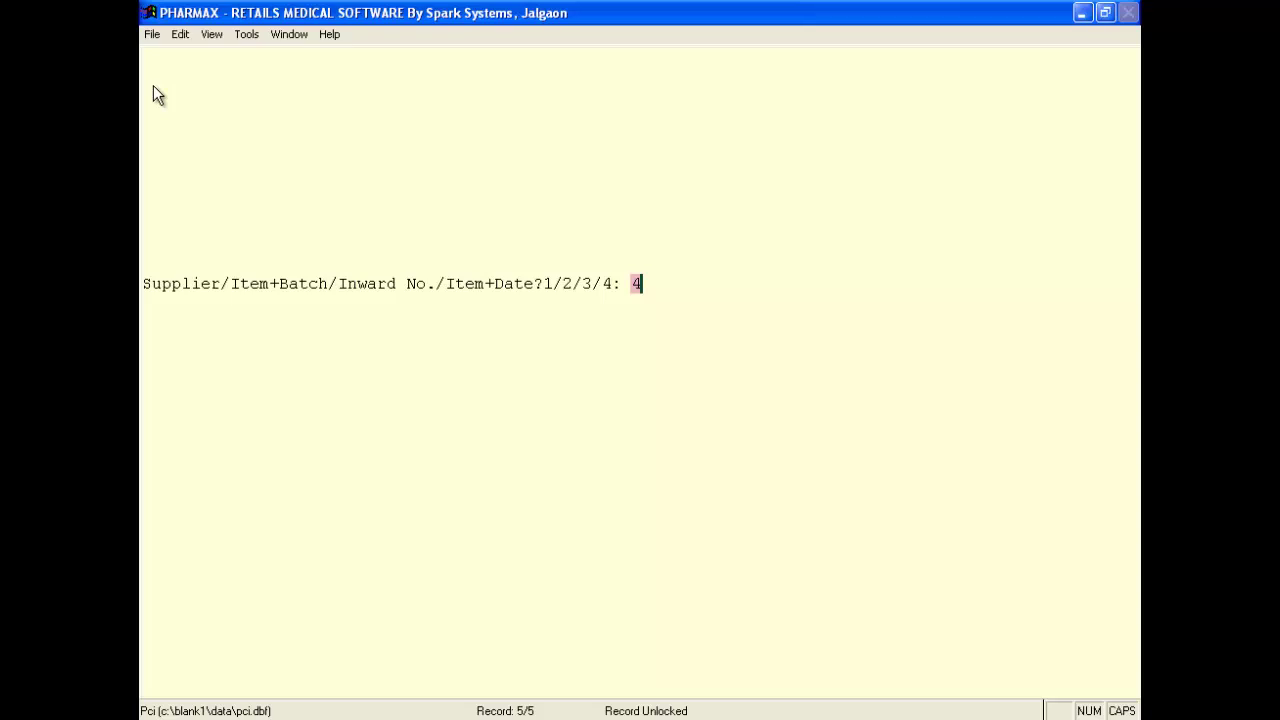
pyautogui.press('Return')
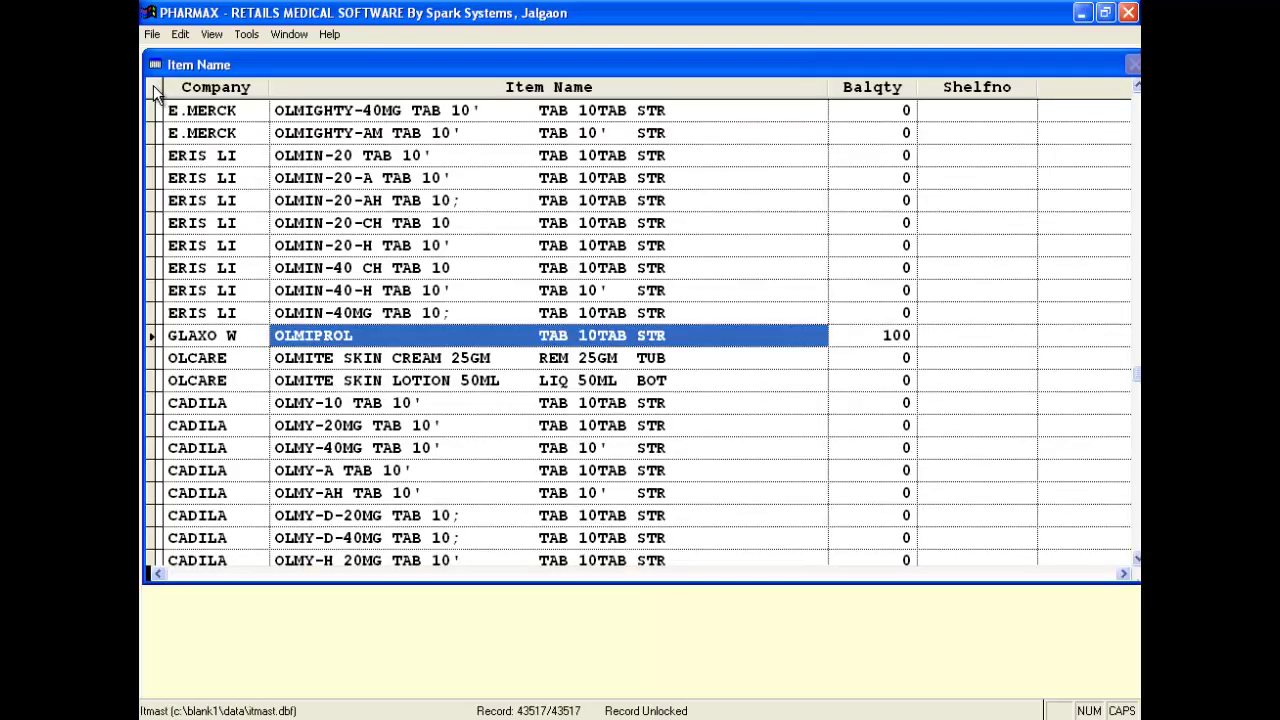
# - Look up ALZO in the item list, choose ALZOLAM FORTE TAB 10' and open its purchase record for batch 3452
pyautogui.write('ALZO')
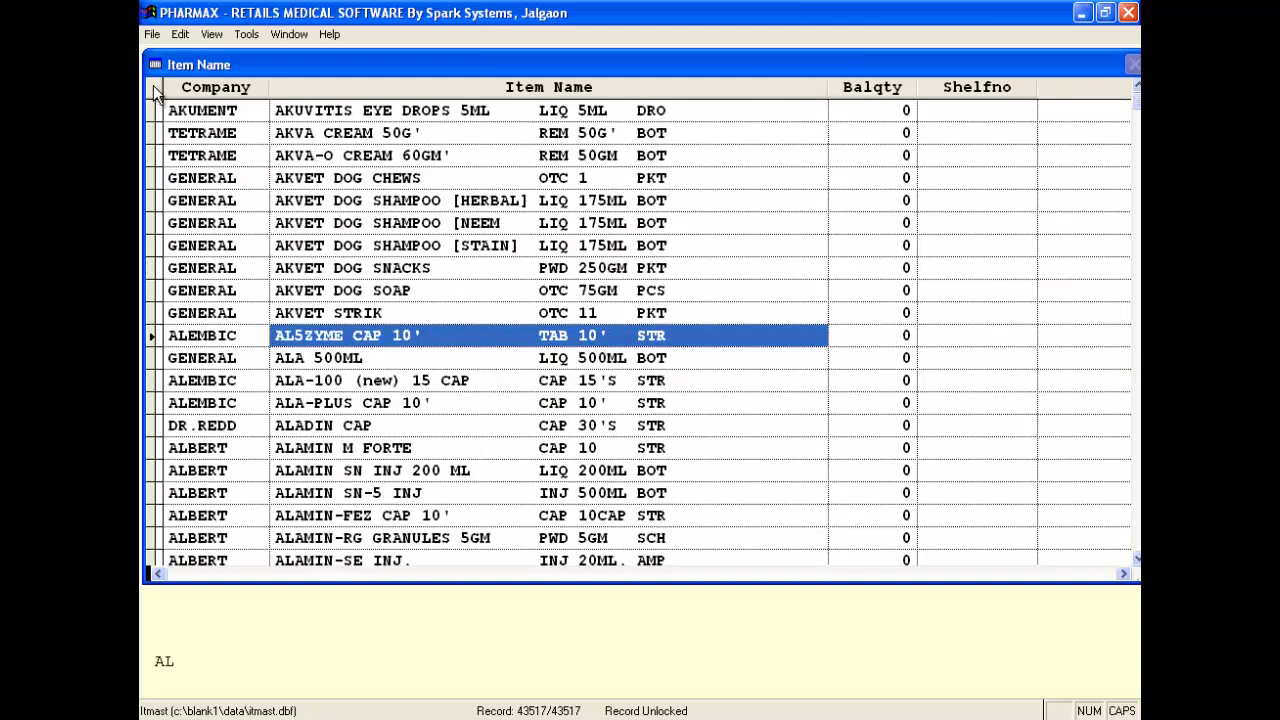
pyautogui.press('Down')
pyautogui.press('Down')
pyautogui.press('Down')
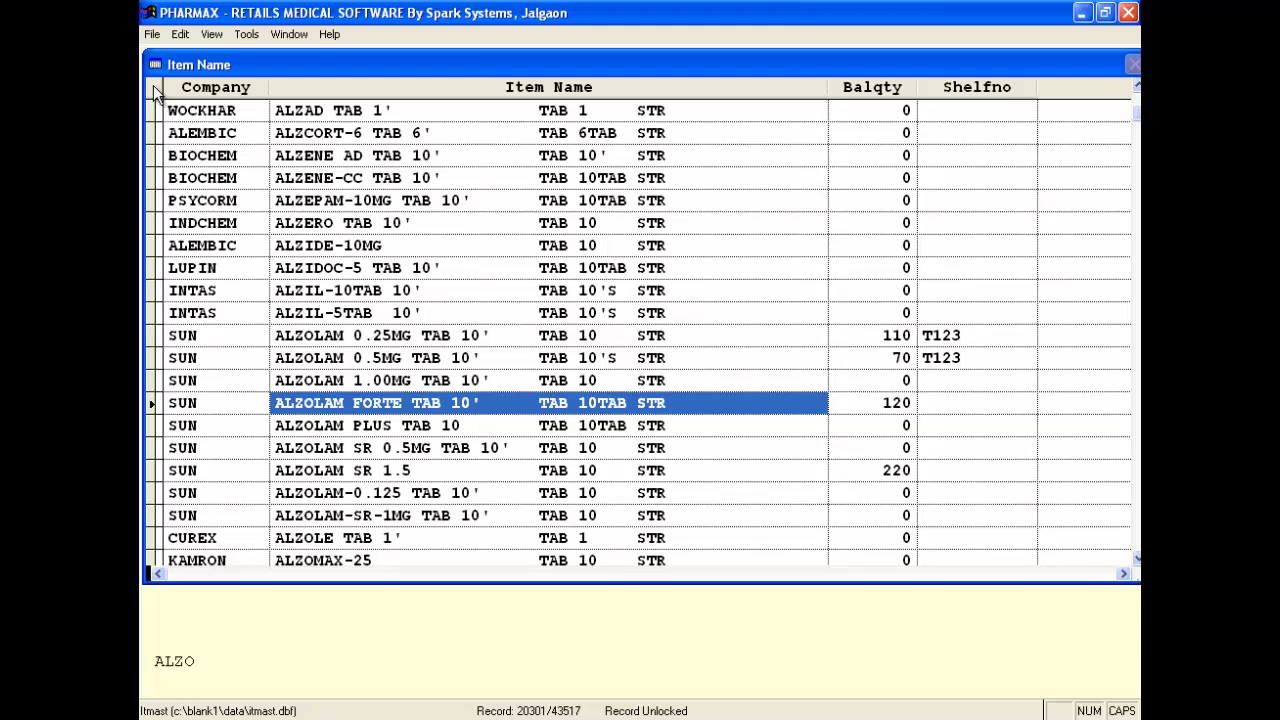
pyautogui.press('Return')
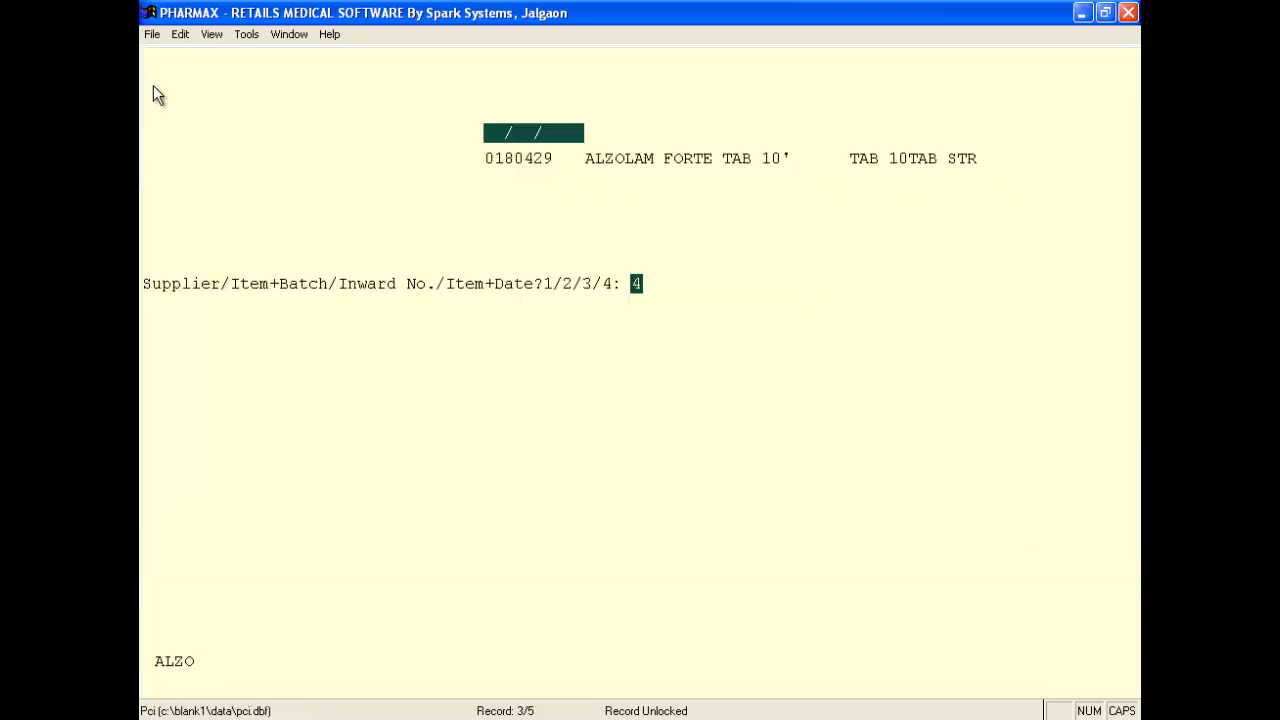
pyautogui.press('Return')
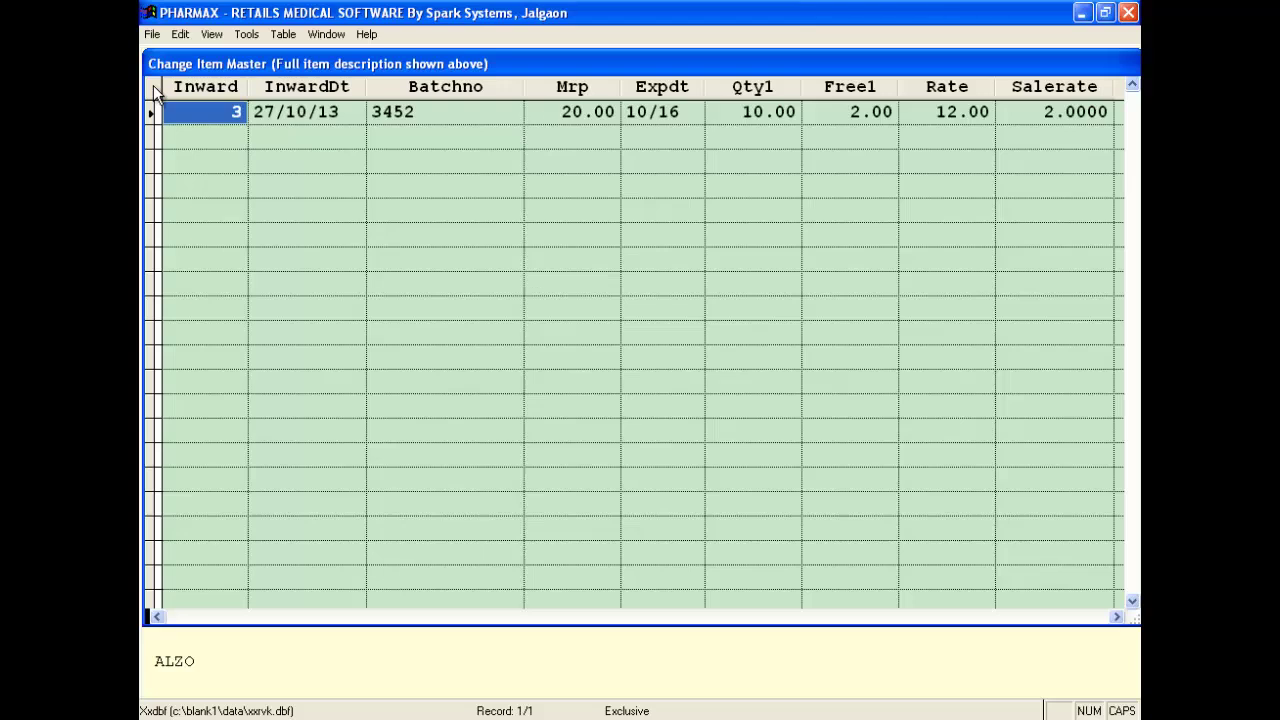
pyautogui.press('Return')
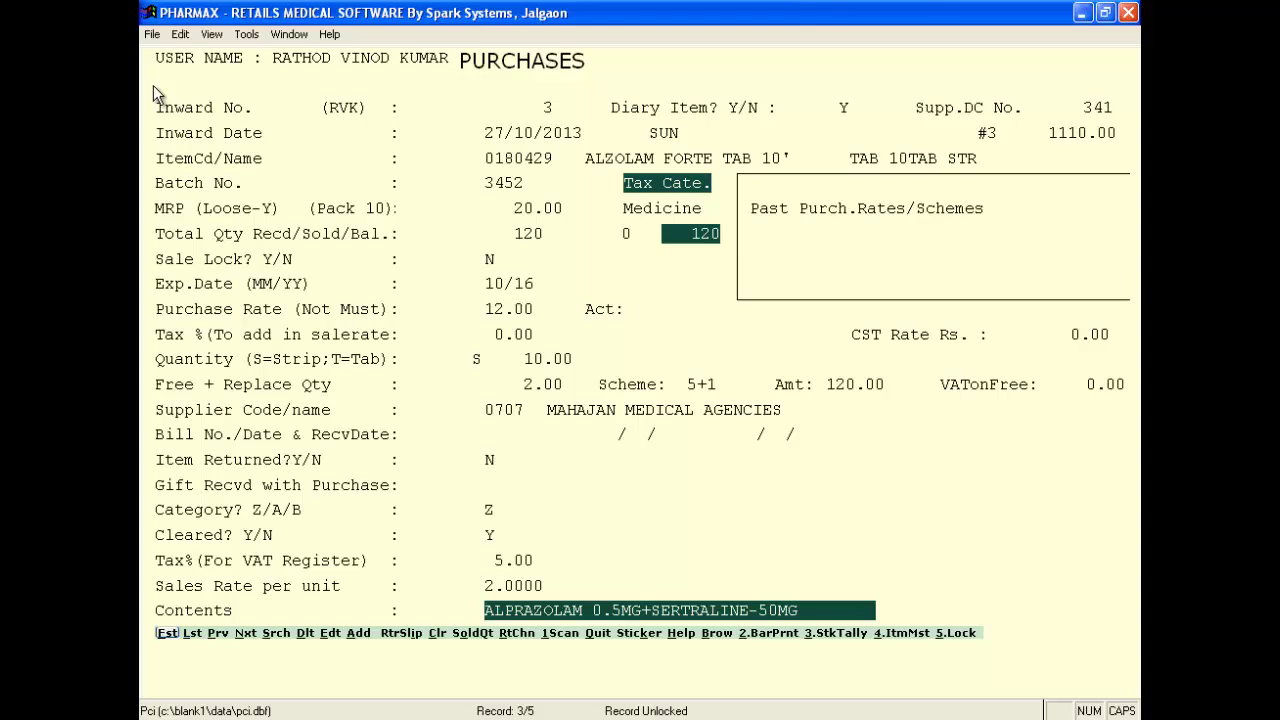
# - Scan the purchased items of the past 9999 days for an MRP of 50, view the report and close it
pyautogui.press('Right')
pyautogui.press('Right')
pyautogui.press('Right')
pyautogui.press('Right')
pyautogui.press('Right')
pyautogui.press('Right')
pyautogui.press('Right')
pyautogui.press('Right')
pyautogui.press('Right')
pyautogui.press('Right')
pyautogui.press('Right')
pyautogui.press('Return')
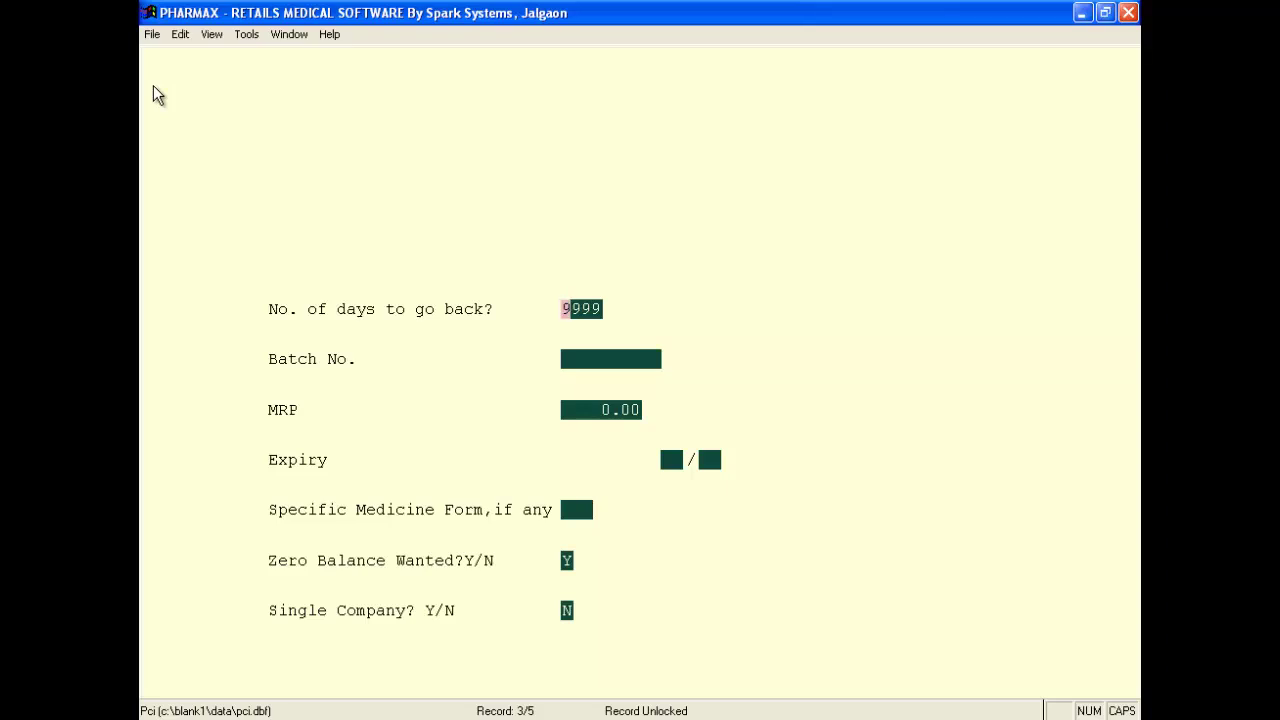
pyautogui.press('Return')
pyautogui.press('Return')
pyautogui.write('50')
pyautogui.press('Return')
pyautogui.press('Return')
pyautogui.press('Return')
pyautogui.press('Return')
pyautogui.press('Return')
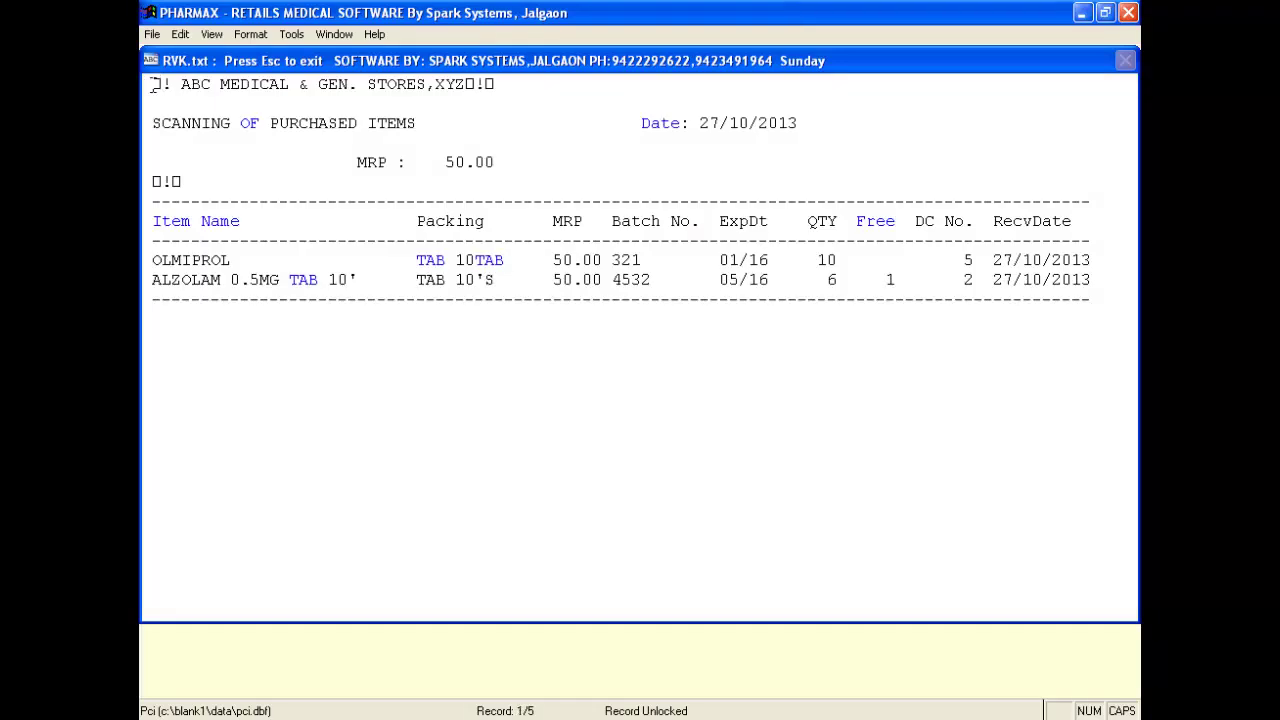
pyautogui.press('Escape')
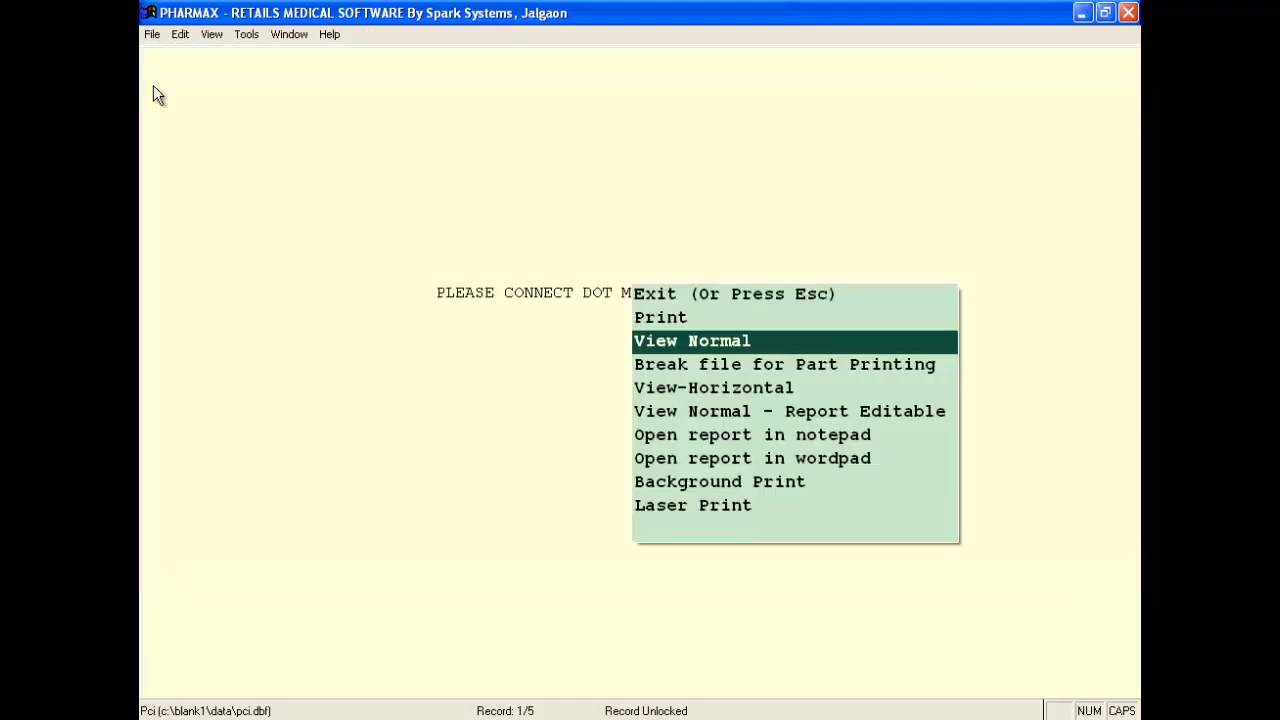
pyautogui.press('Escape')
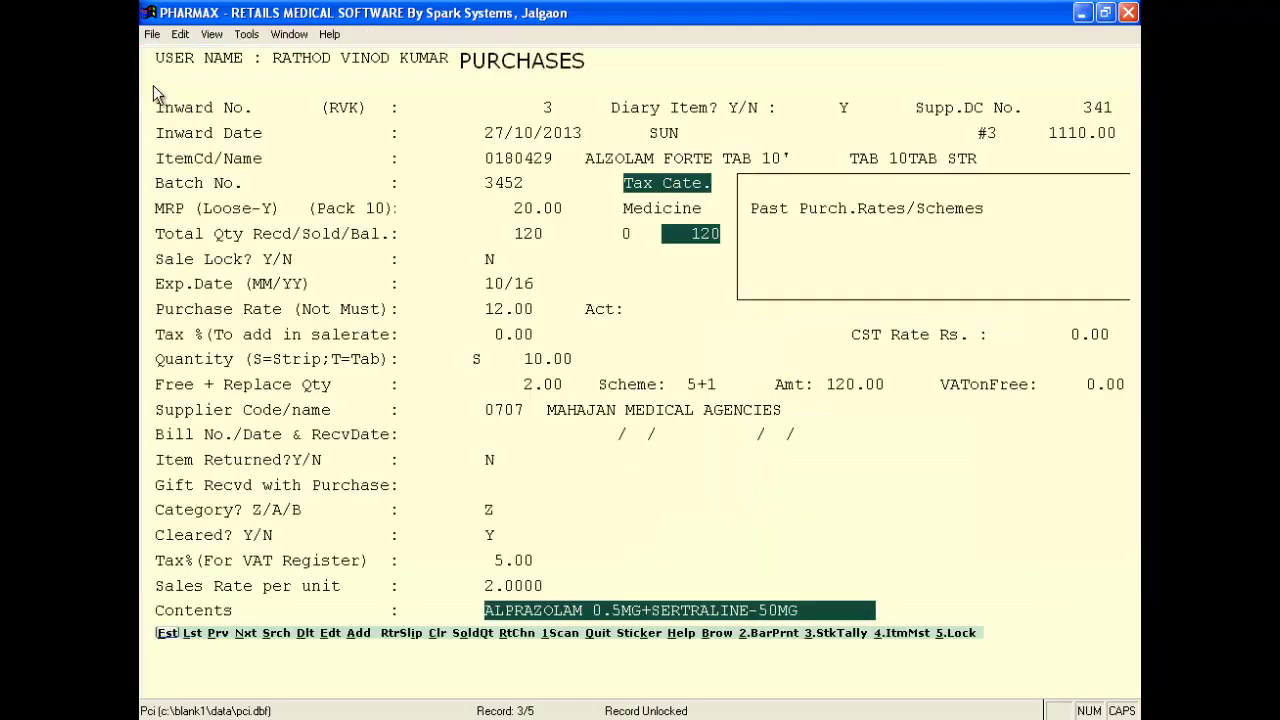
# - Open the item master details from the ALZOLAM FORTE purchase record and leave them
pyautogui.press('Right')
pyautogui.press('Right')
pyautogui.press('Right')
pyautogui.press('Right')
pyautogui.press('Right')
pyautogui.press('Right')
pyautogui.press('Right')
pyautogui.press('Right')
pyautogui.press('Right')
pyautogui.press('Right')
pyautogui.press('Right')
pyautogui.press('Right')
pyautogui.press('Right')
pyautogui.press('Right')
pyautogui.press('Right')
pyautogui.press('Right')
pyautogui.press('Right')
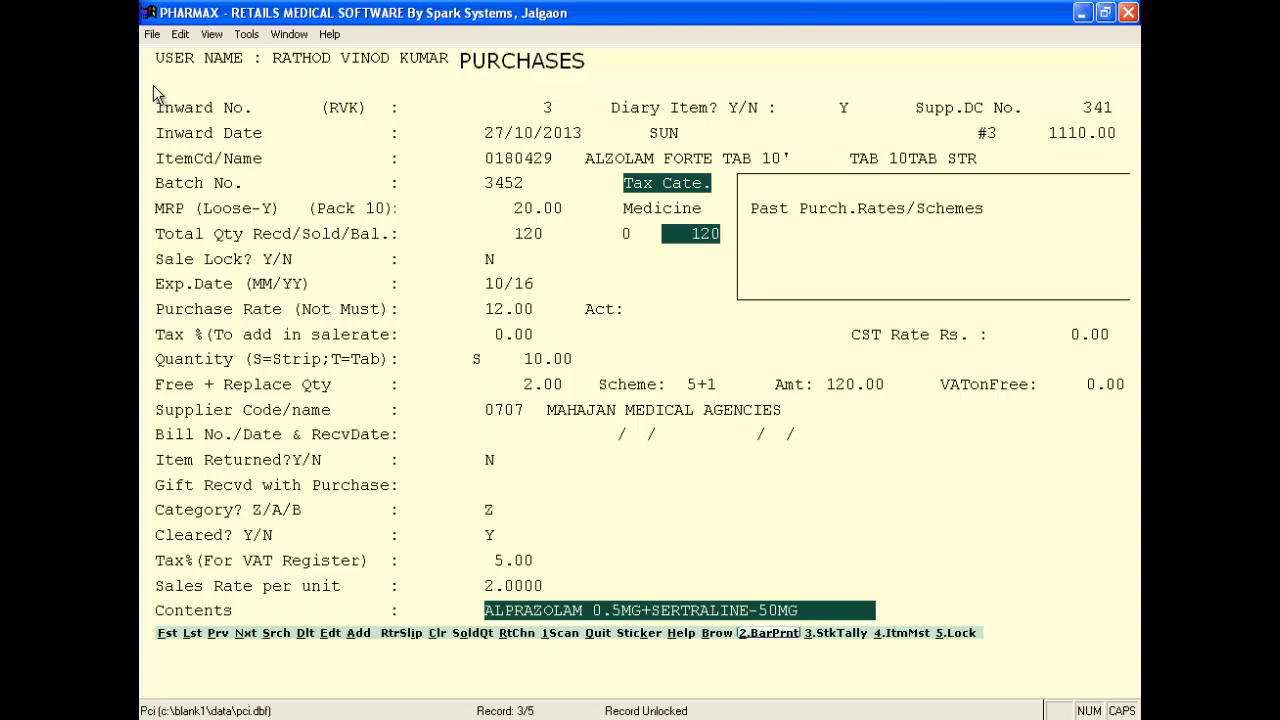
pyautogui.press('Right')
pyautogui.press('Right')
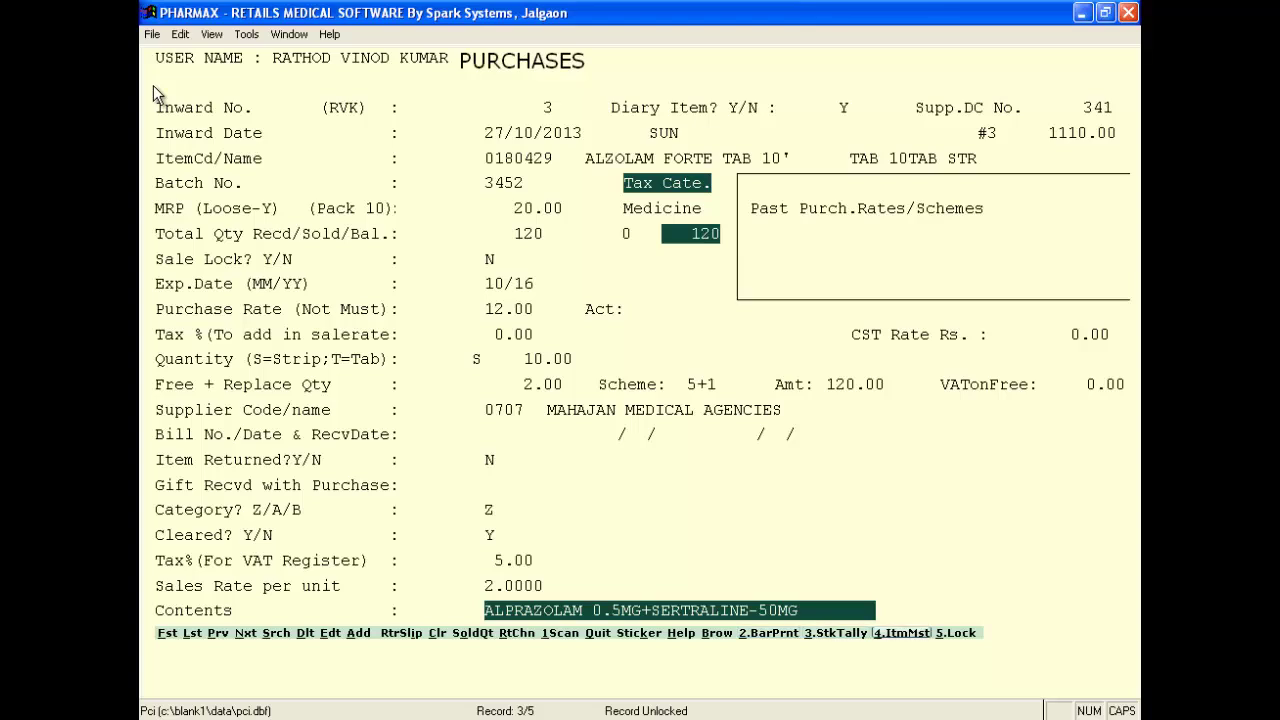
pyautogui.press('Return')
pyautogui.press('Escape')
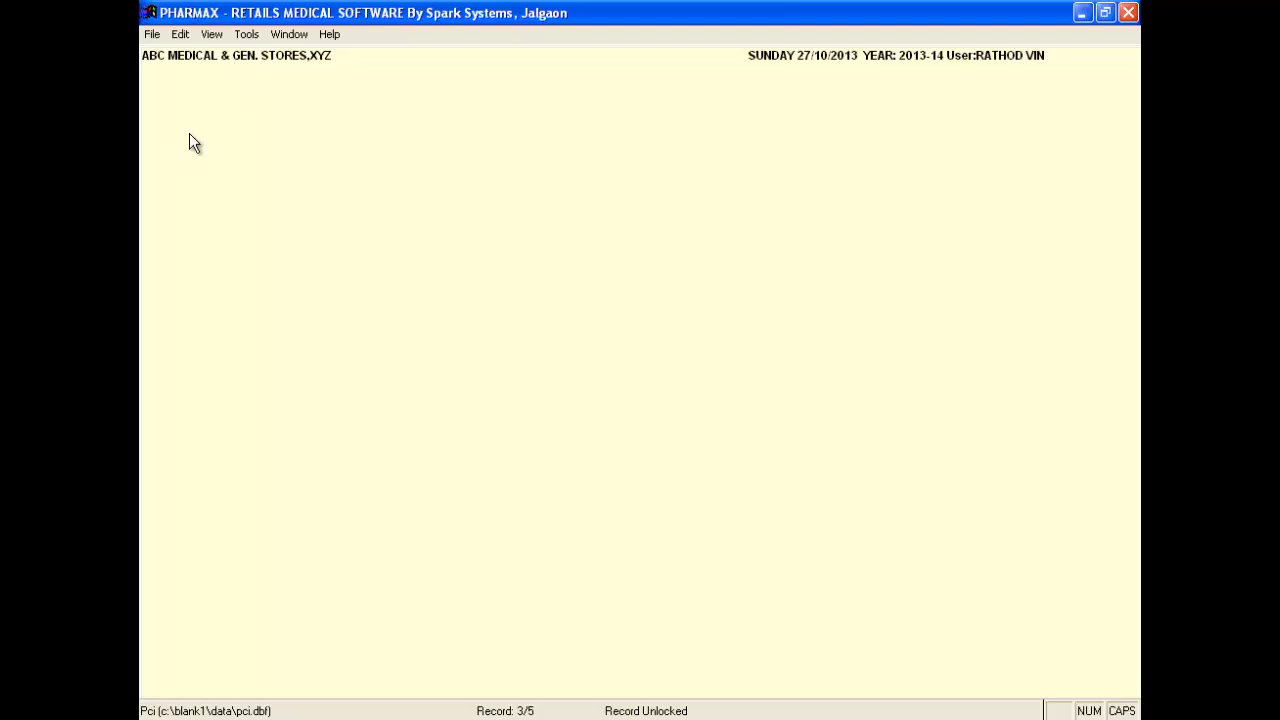
pyautogui.press('Right')
pyautogui.press('Right')
pyautogui.press('Return')
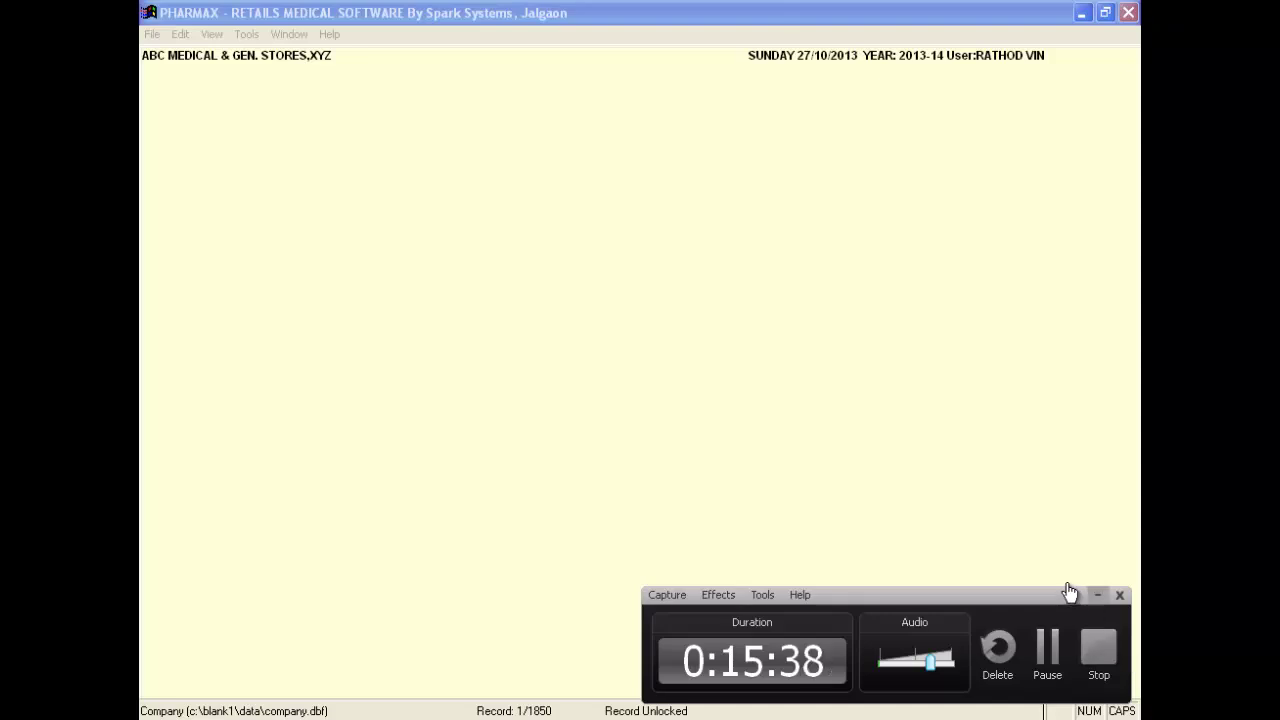
pyautogui.click(1060, 680)
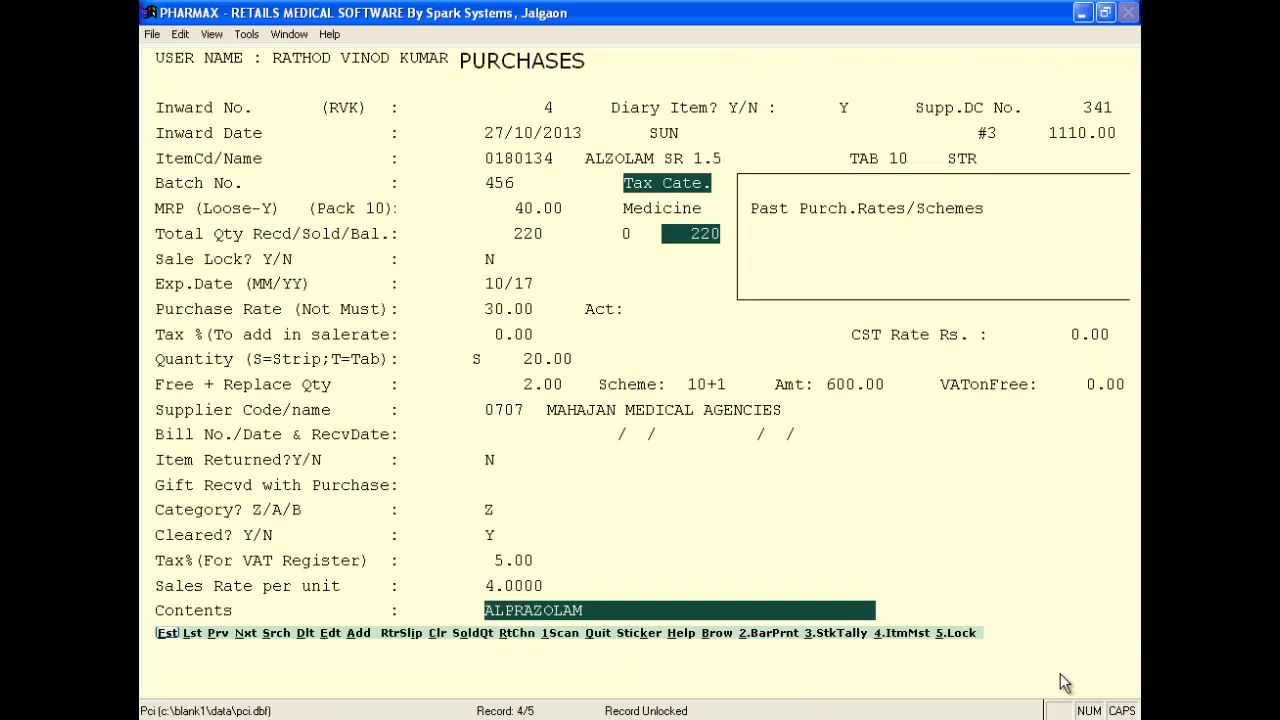
# - Open the item master row of ALZOLAM SR 1.5 to view its shelf number and reorder fields, and close it
pyautogui.press('Right')
pyautogui.press('Right')
pyautogui.press('Right')
pyautogui.press('Right')
pyautogui.press('Right')
pyautogui.press('Right')
pyautogui.press('Right')
pyautogui.press('Right')
pyautogui.press('Right')
pyautogui.press('Right')
pyautogui.press('Right')
pyautogui.press('Right')
pyautogui.press('Right')
pyautogui.press('Right')
pyautogui.press('Right')
pyautogui.press('Right')
pyautogui.press('Right')
pyautogui.press('Right')
pyautogui.press('Right')
pyautogui.press('Return')
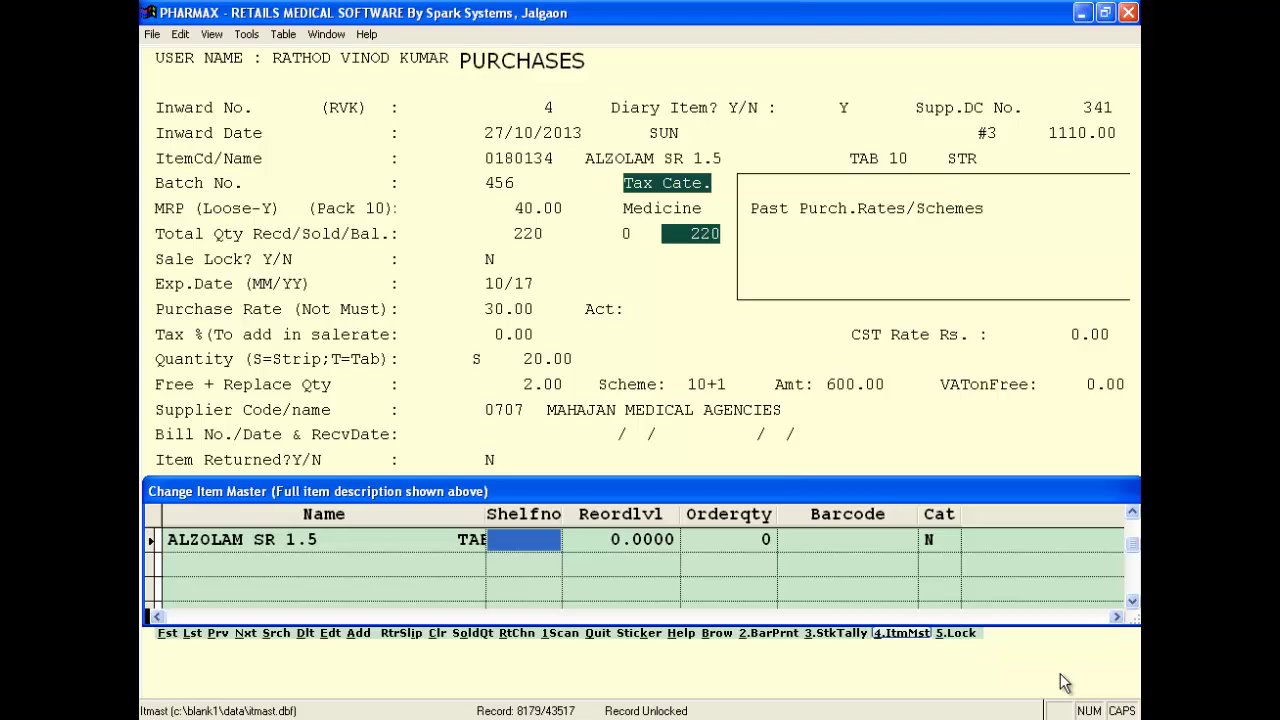
pyautogui.press('Escape')
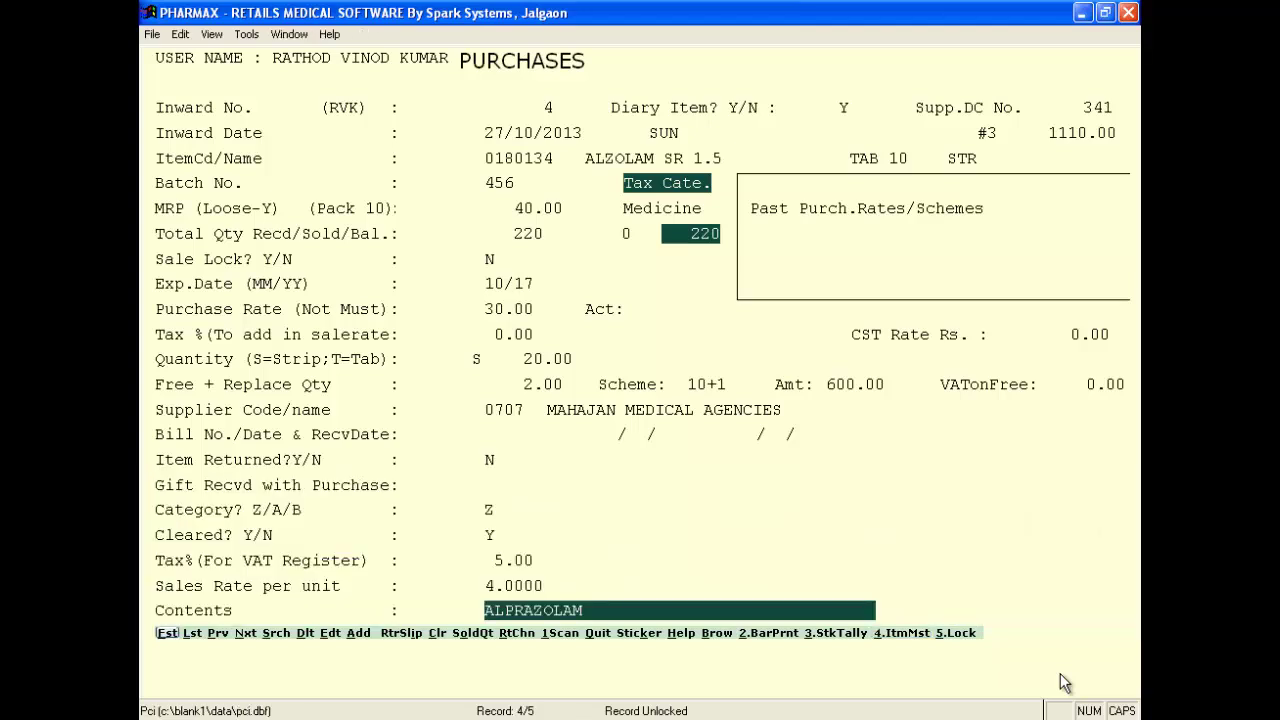